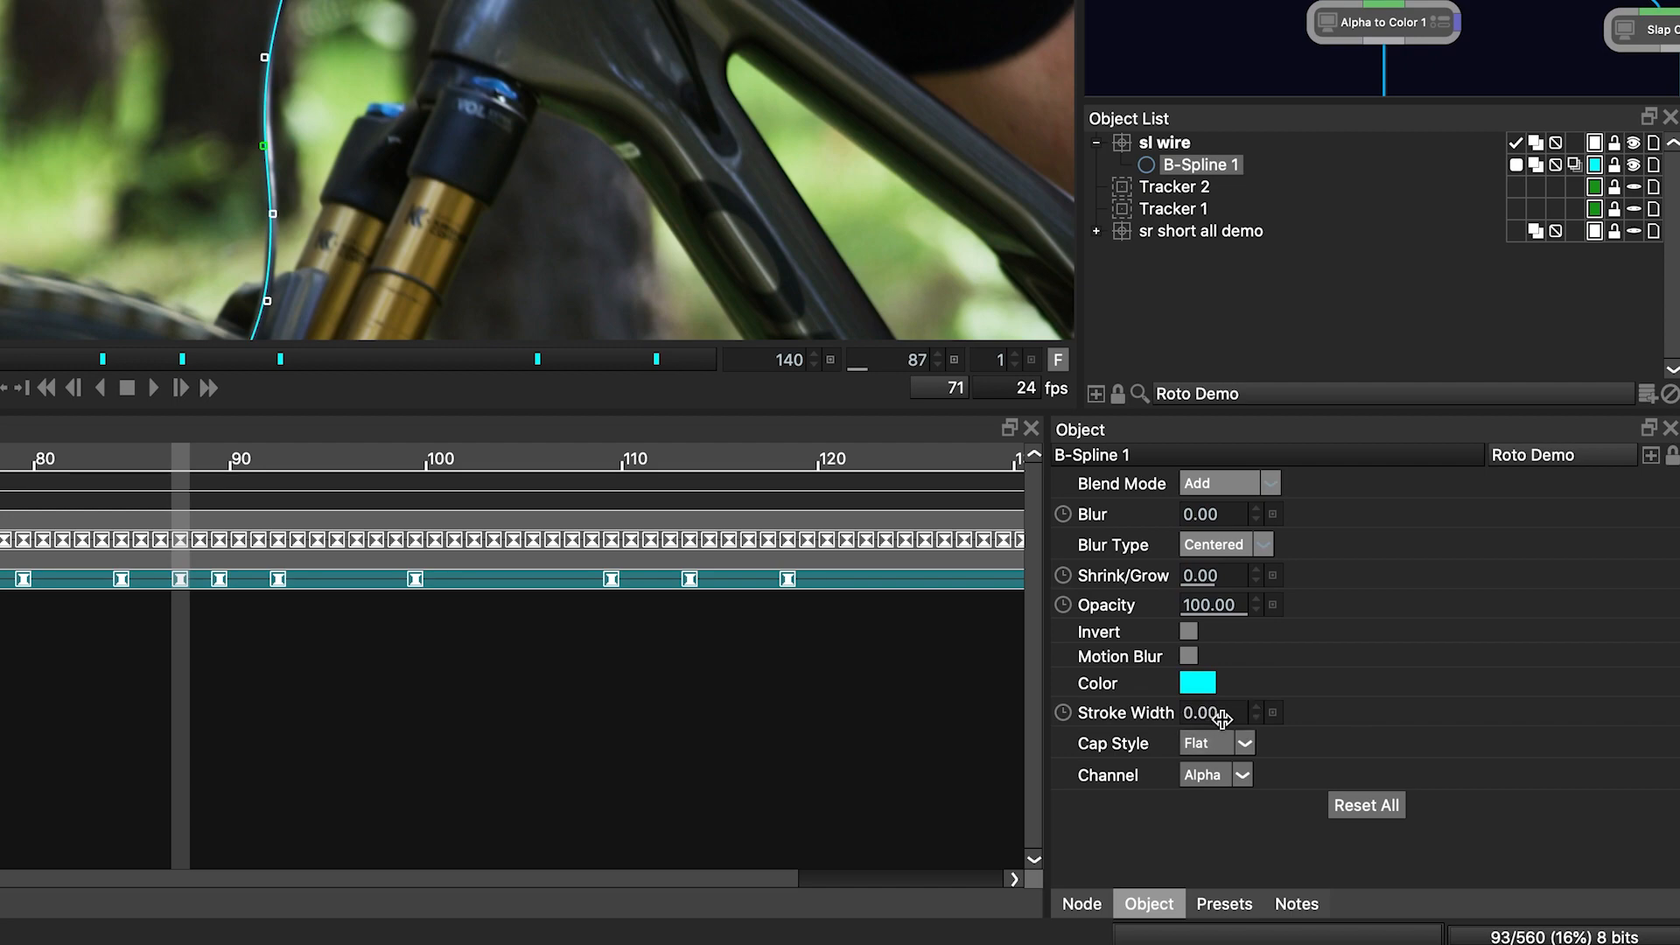
- Set the stroke width of B-Spline 1 to 5 and inspect the thickened stroke along the wire up to frame 108
left_click(1199, 717)
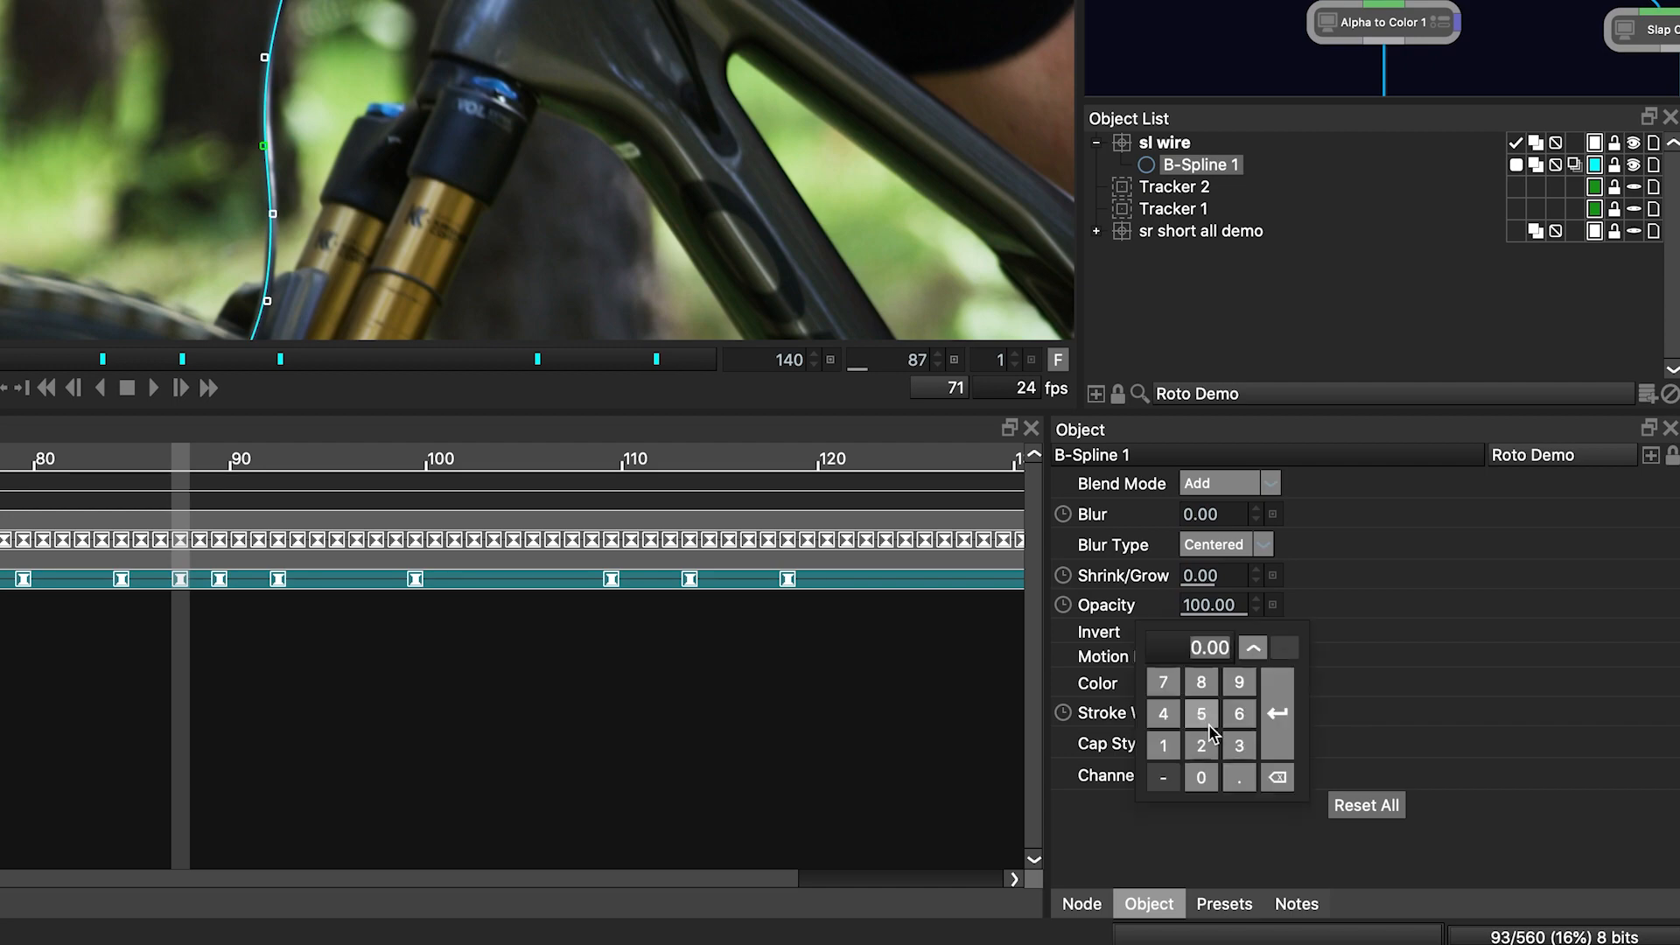
left_click(1201, 714)
left_click(1279, 733)
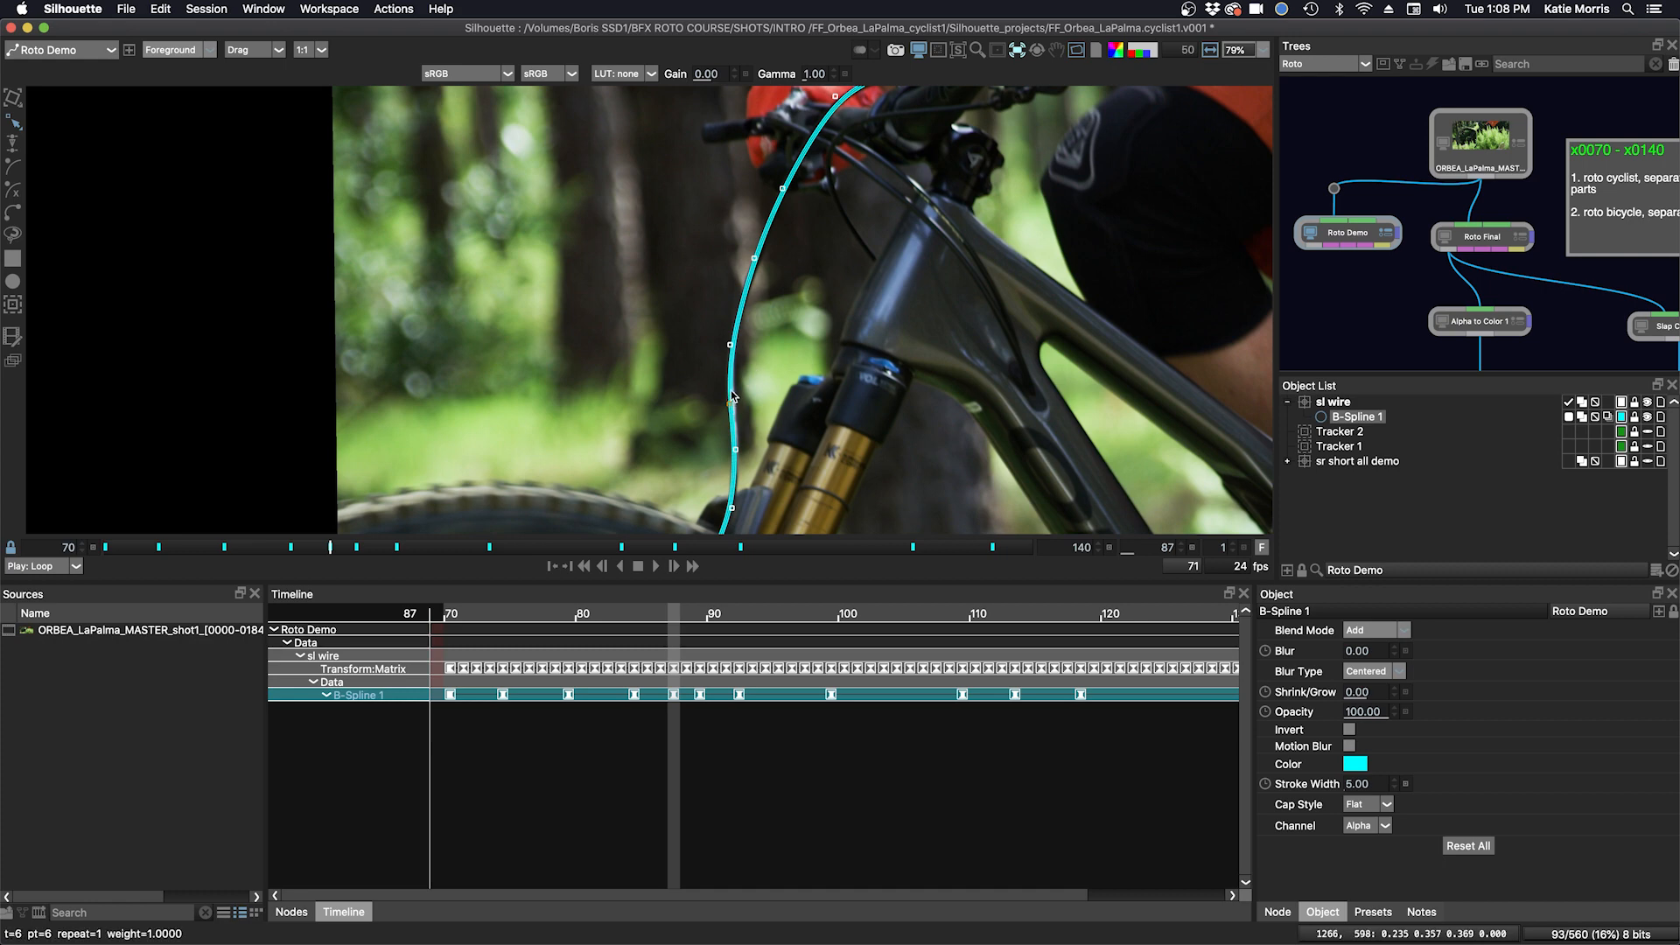
scroll(731, 396, "up", 3)
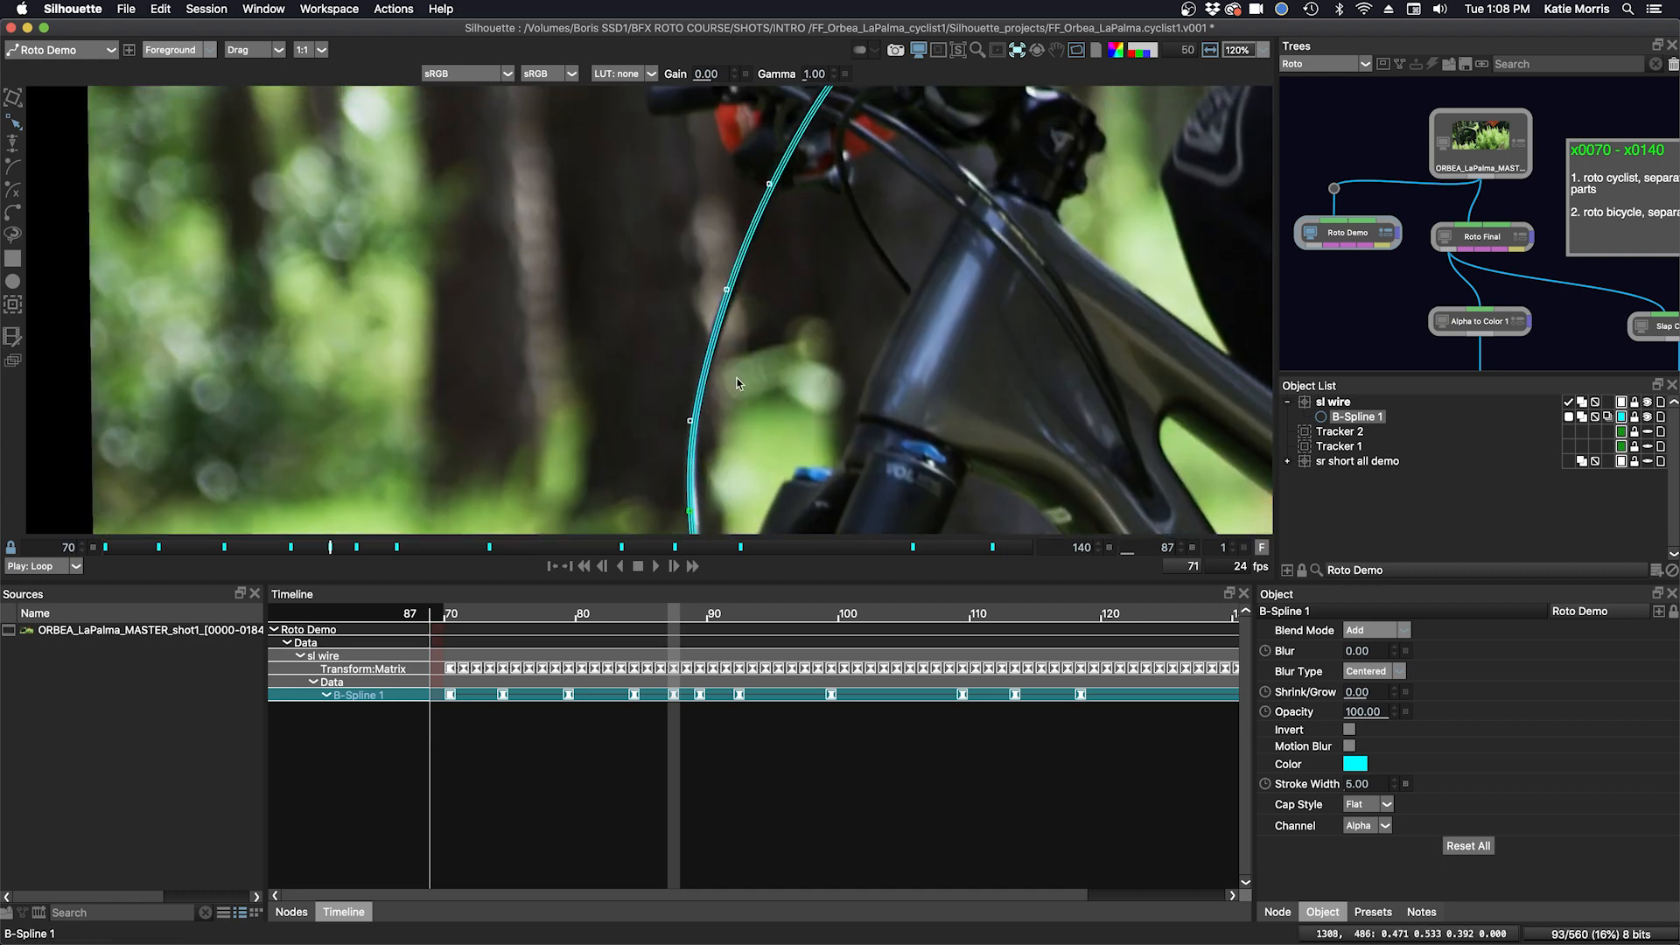
left_click_drag(734, 347, 758, 231)
left_click_drag(691, 621, 954, 628)
key("minus")
key("minus")
key("minus")
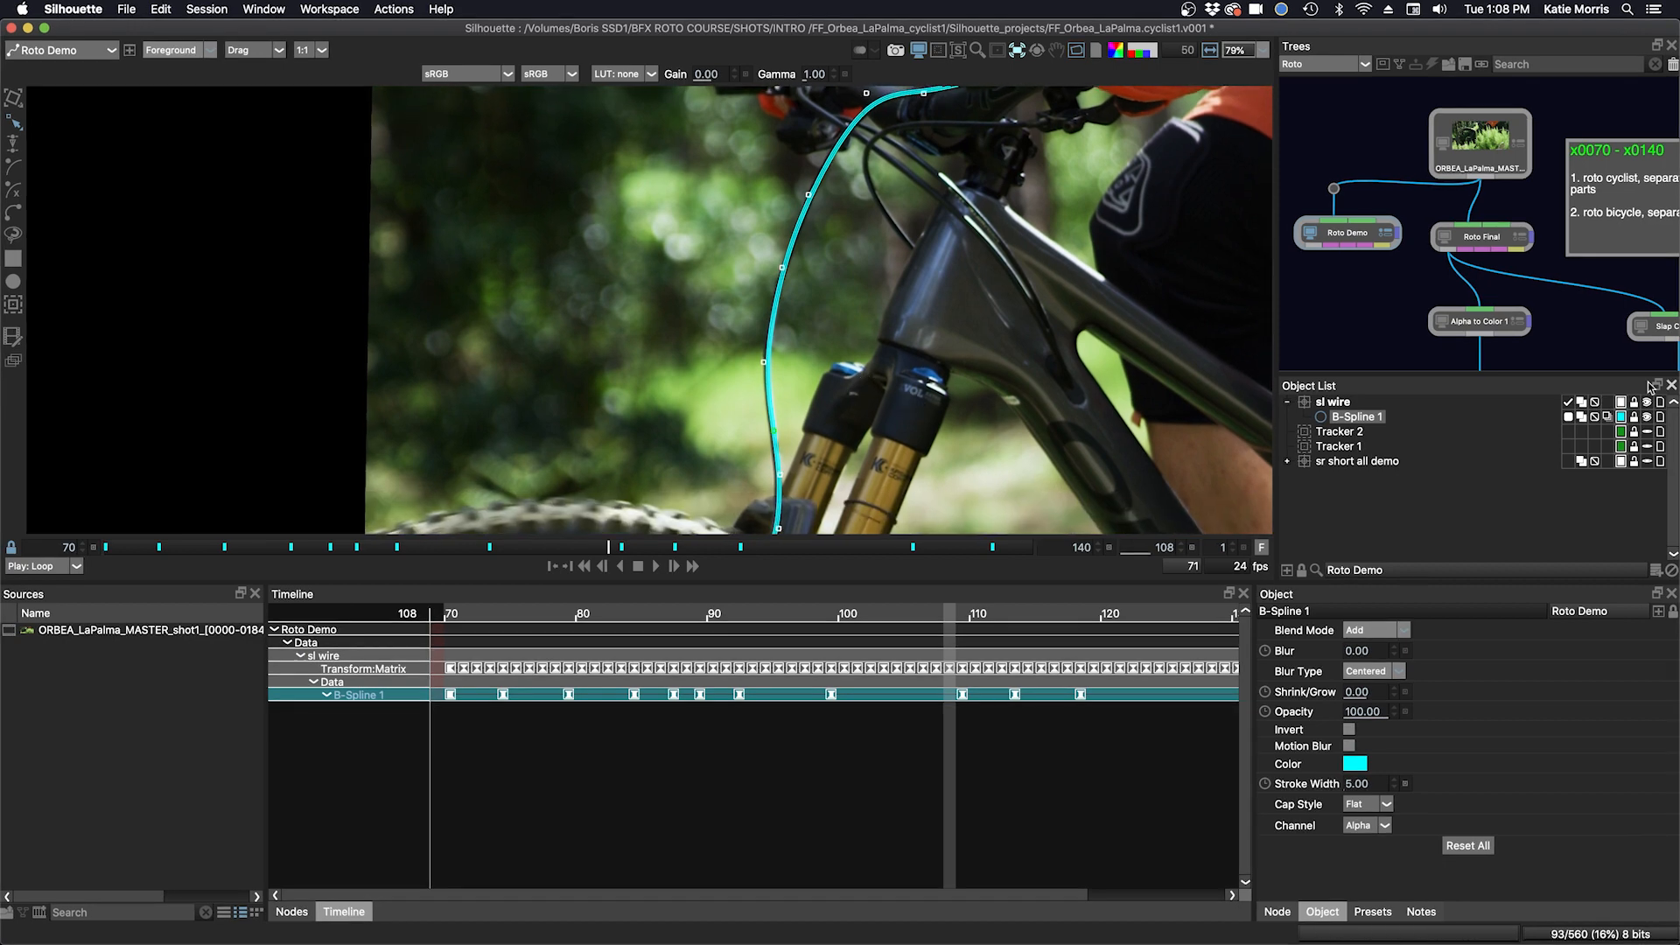
- Hide the sl wire layer and enlarge the viewer by reducing the height of the timeline area
left_click(1646, 404)
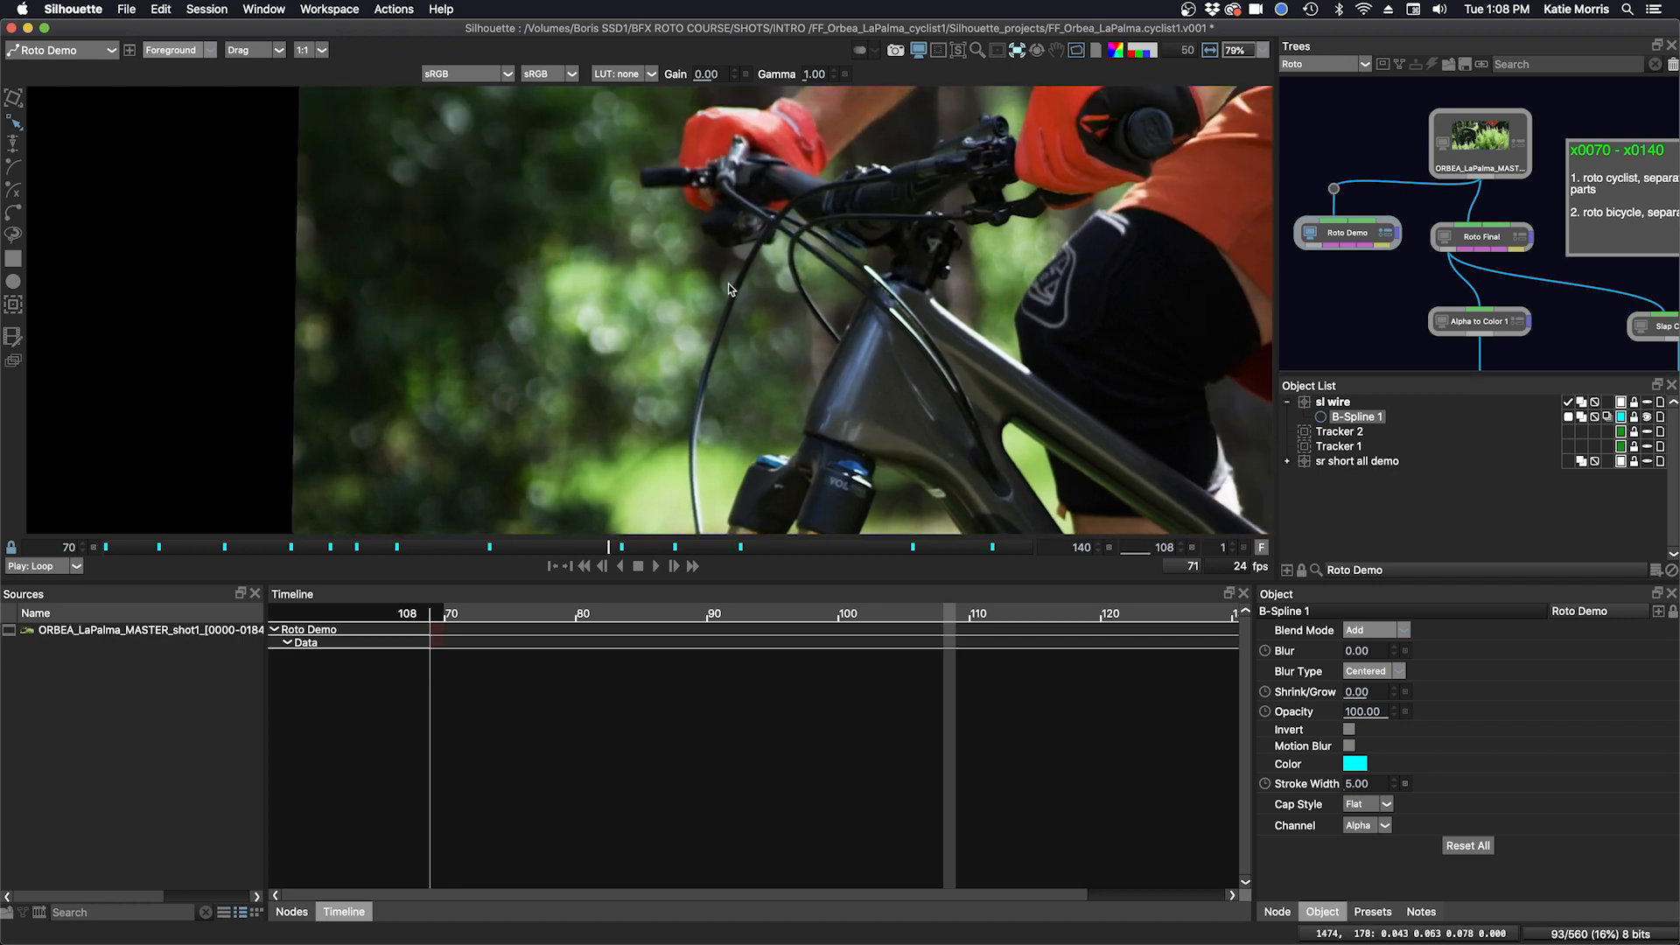
scroll(868, 424, "up", 4)
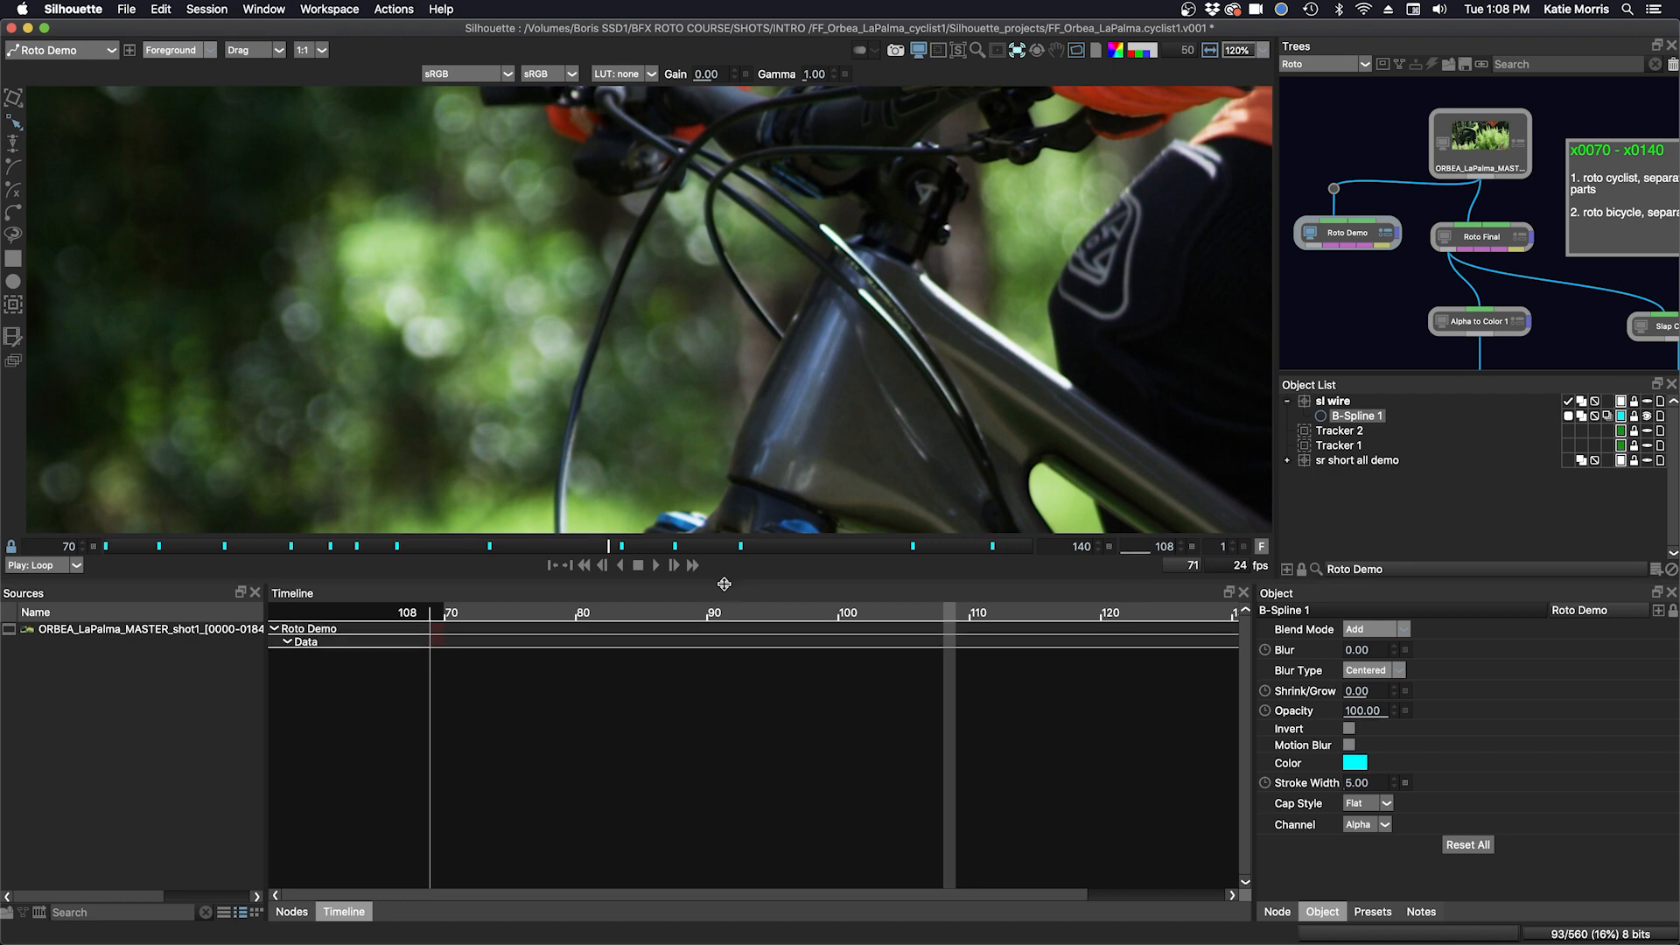
left_click_drag(725, 585, 725, 736)
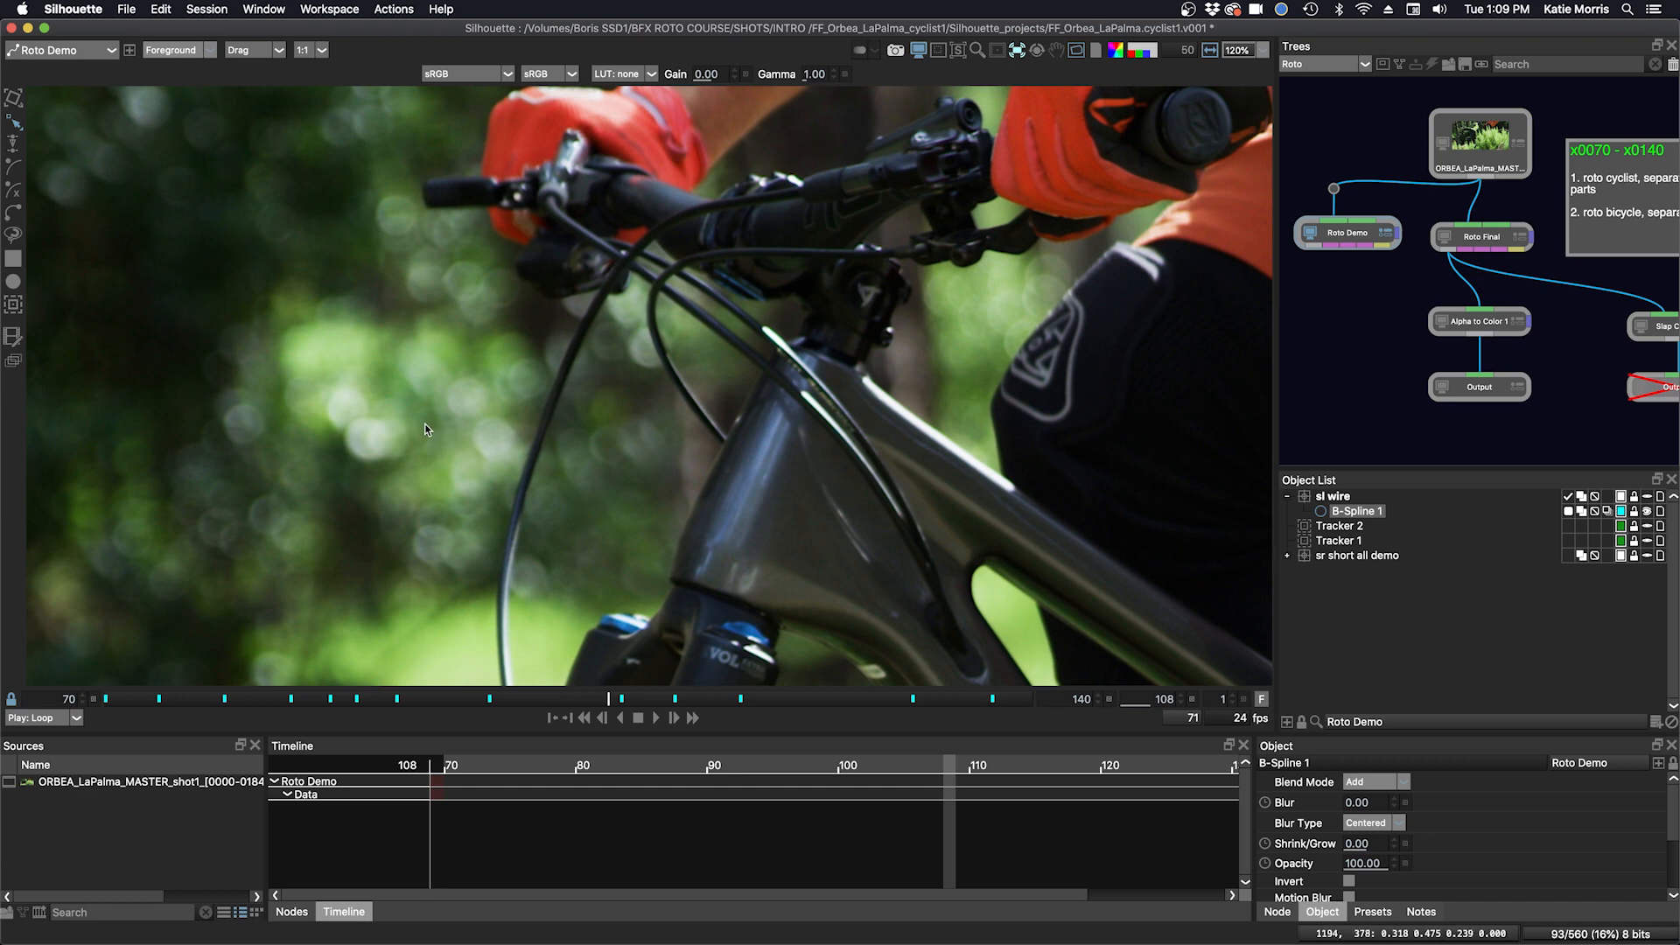
- Create two point trackers at frame 108, one on the brake lever clamp by the handlebar grip and one on the bike's head tube
left_click(14, 336)
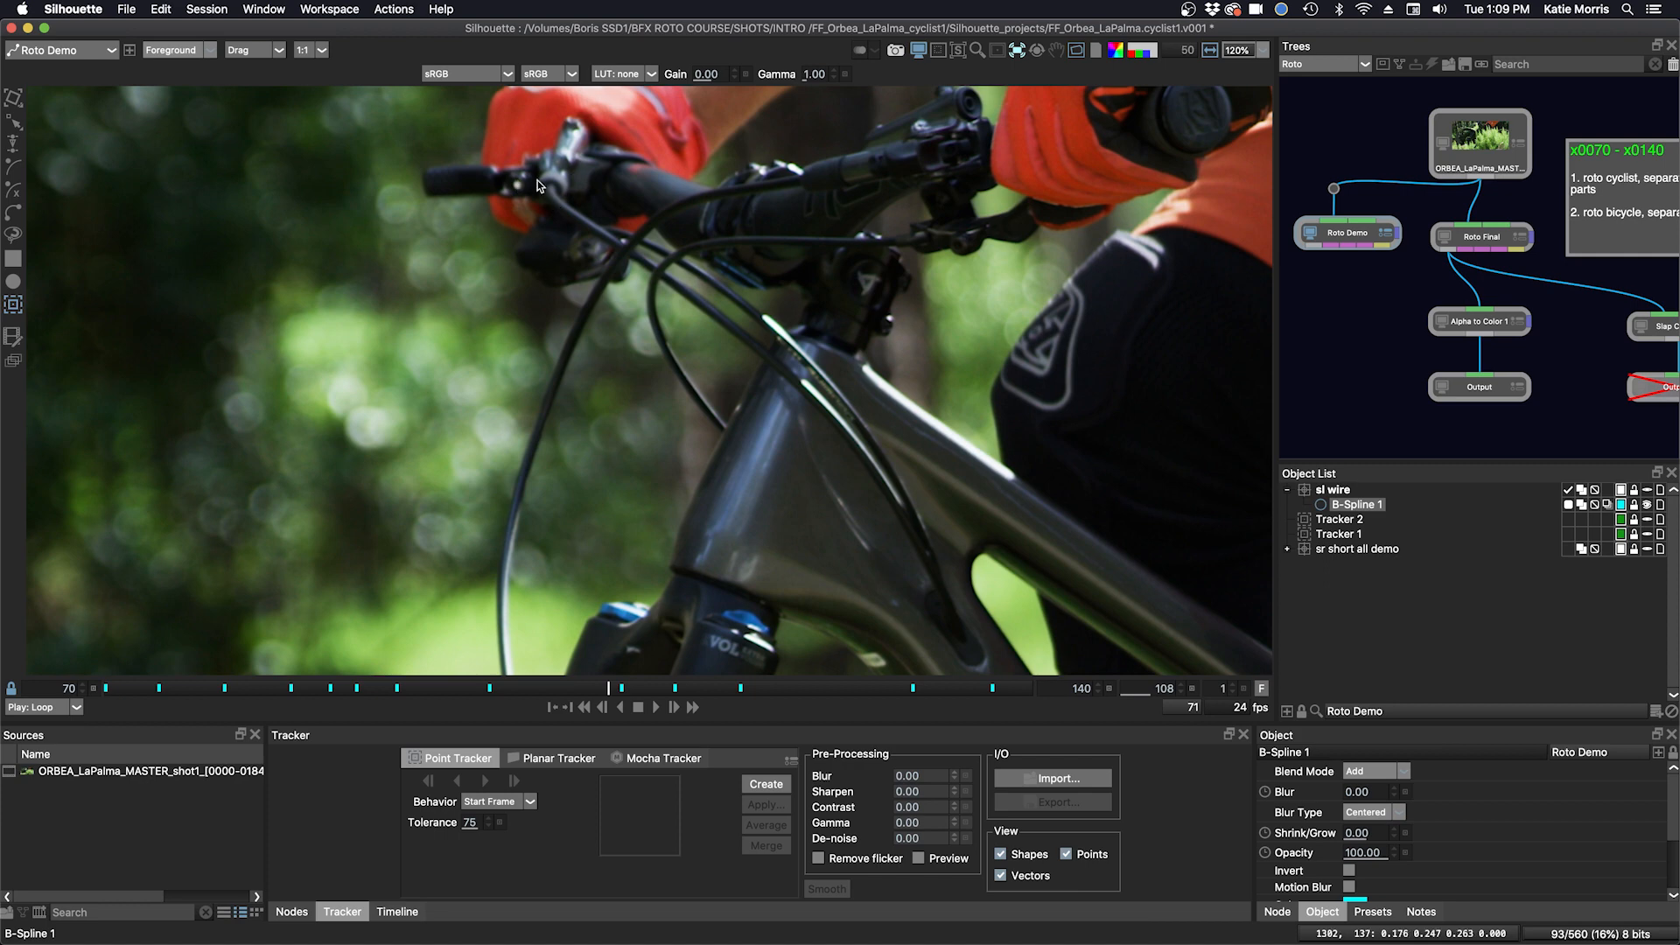
mouse_move(547, 188)
left_mouse_down()
mouse_move(586, 221)
mouse_move(565, 202)
left_mouse_up()
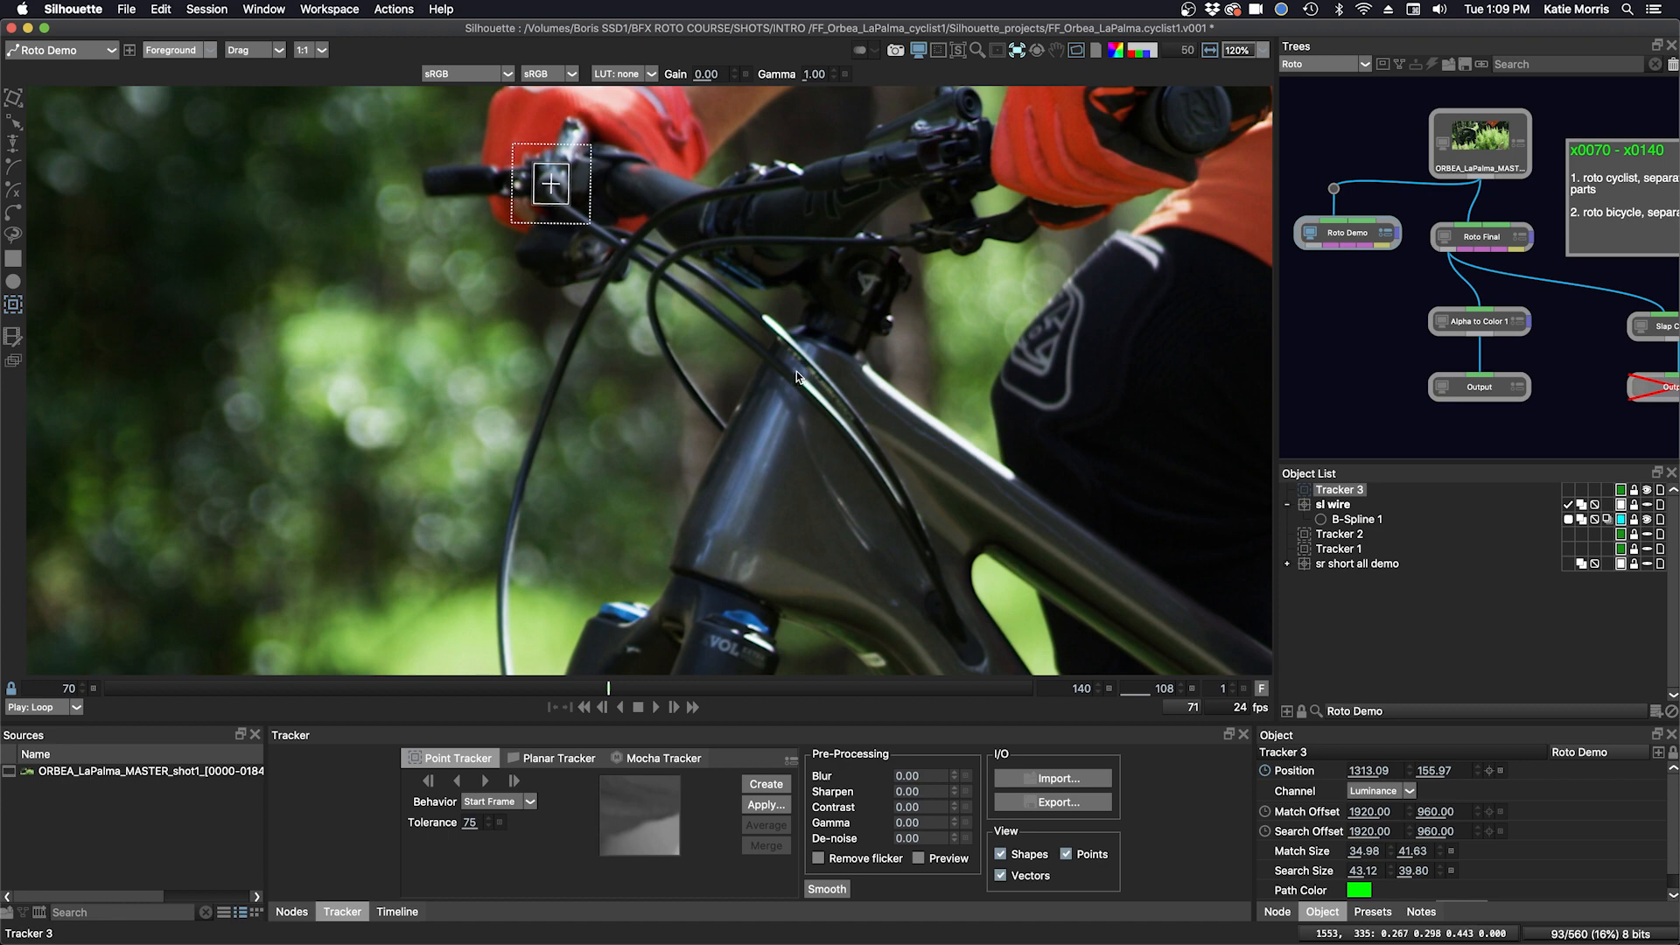
left_click_drag(794, 371, 838, 413)
- Set the tracking behavior of both new point trackers to Every Frame and track them forward to frame 140
left_click(480, 803)
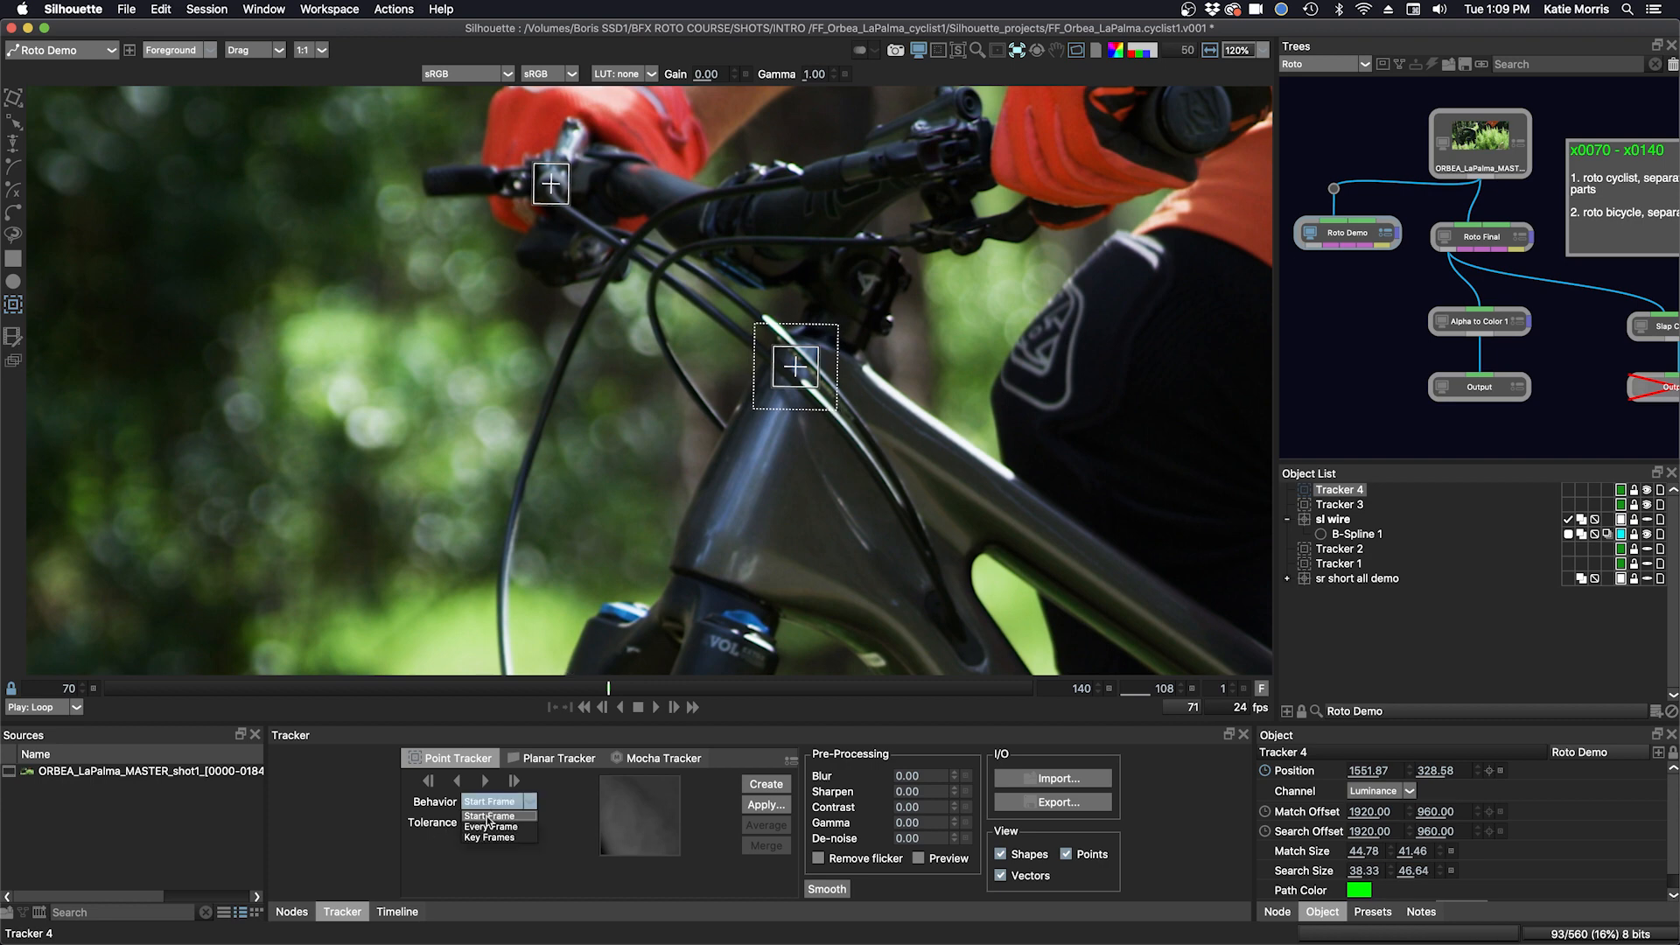
left_click(488, 827)
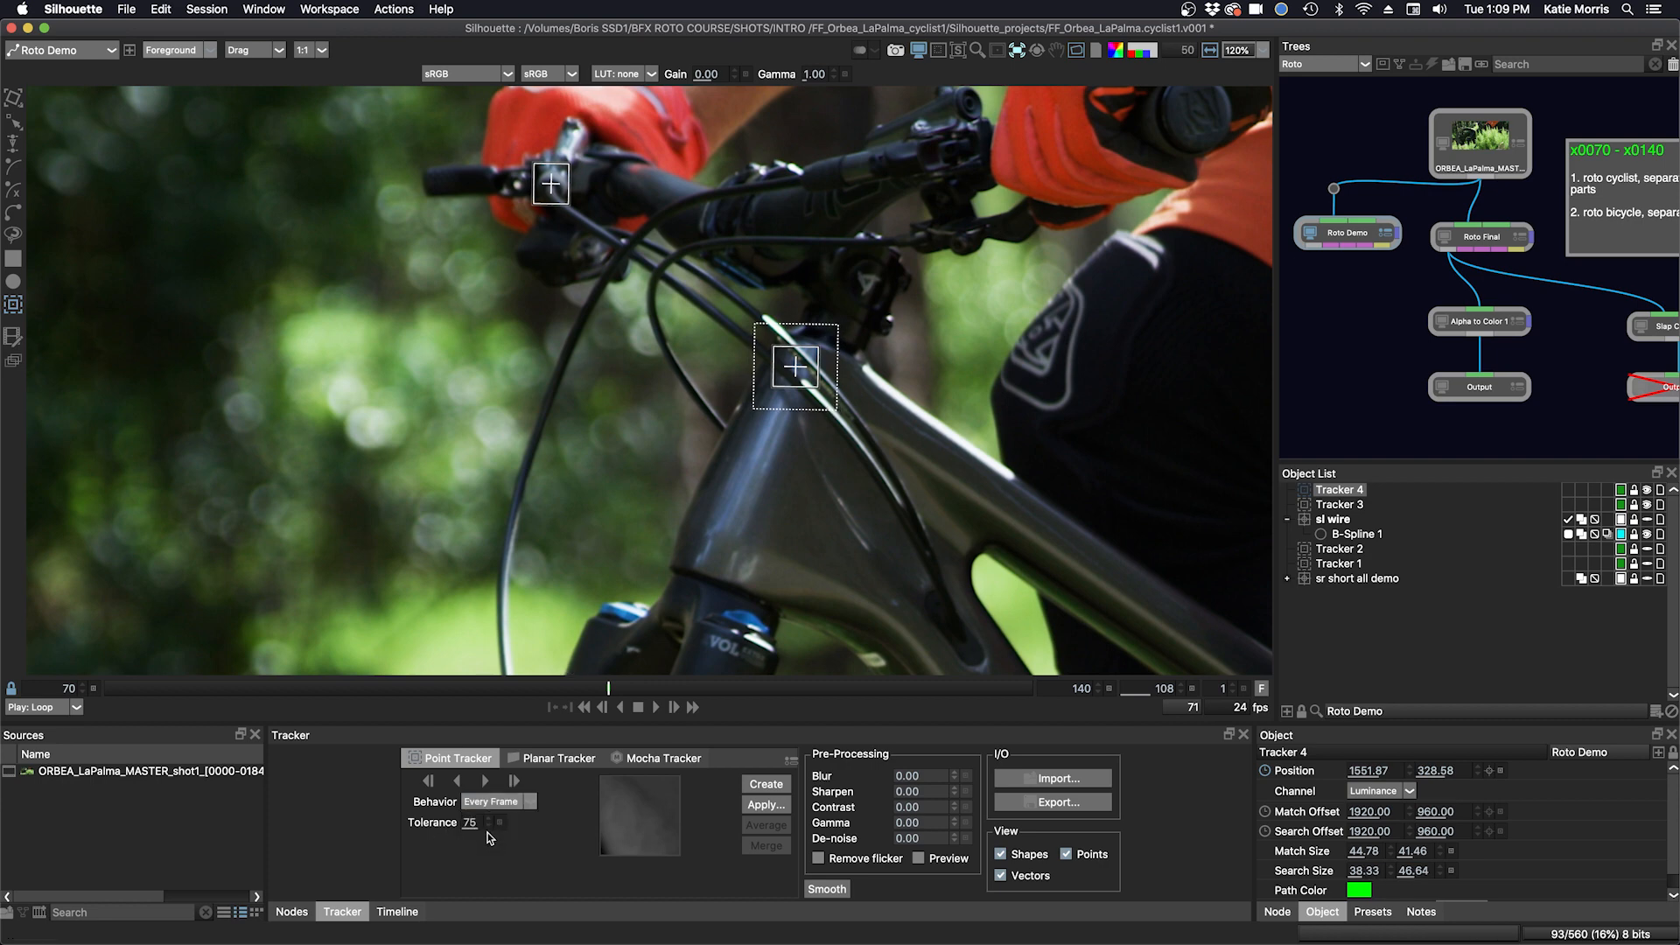
left_click(1340, 505, "shift")
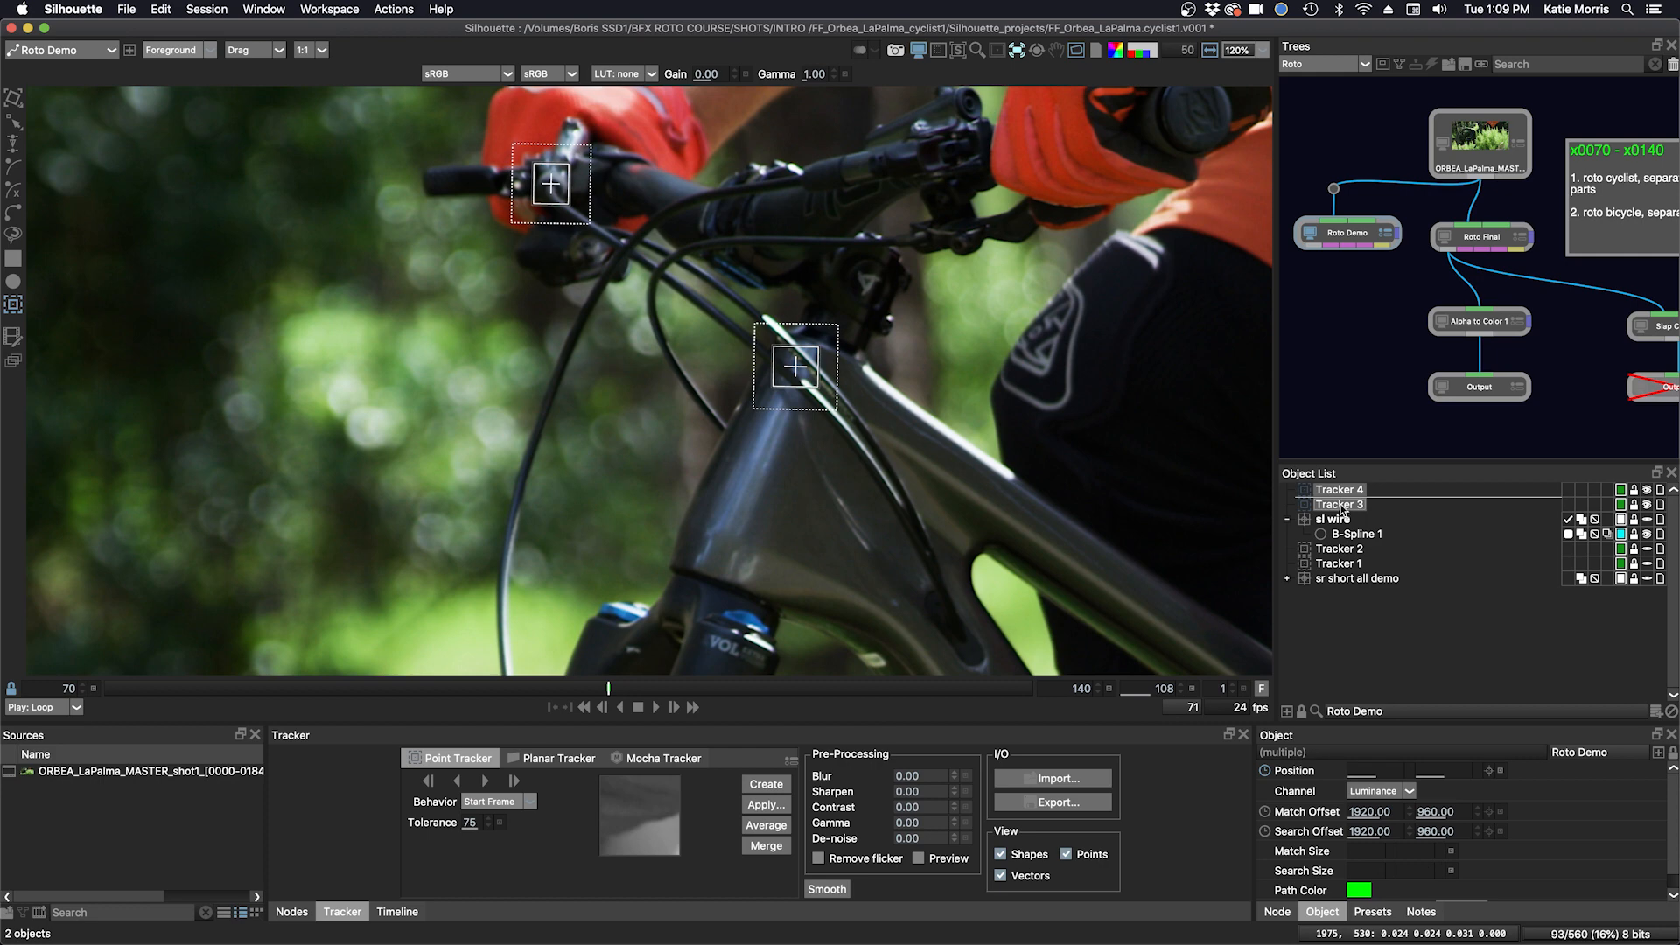
scroll(903, 541, "down", 2)
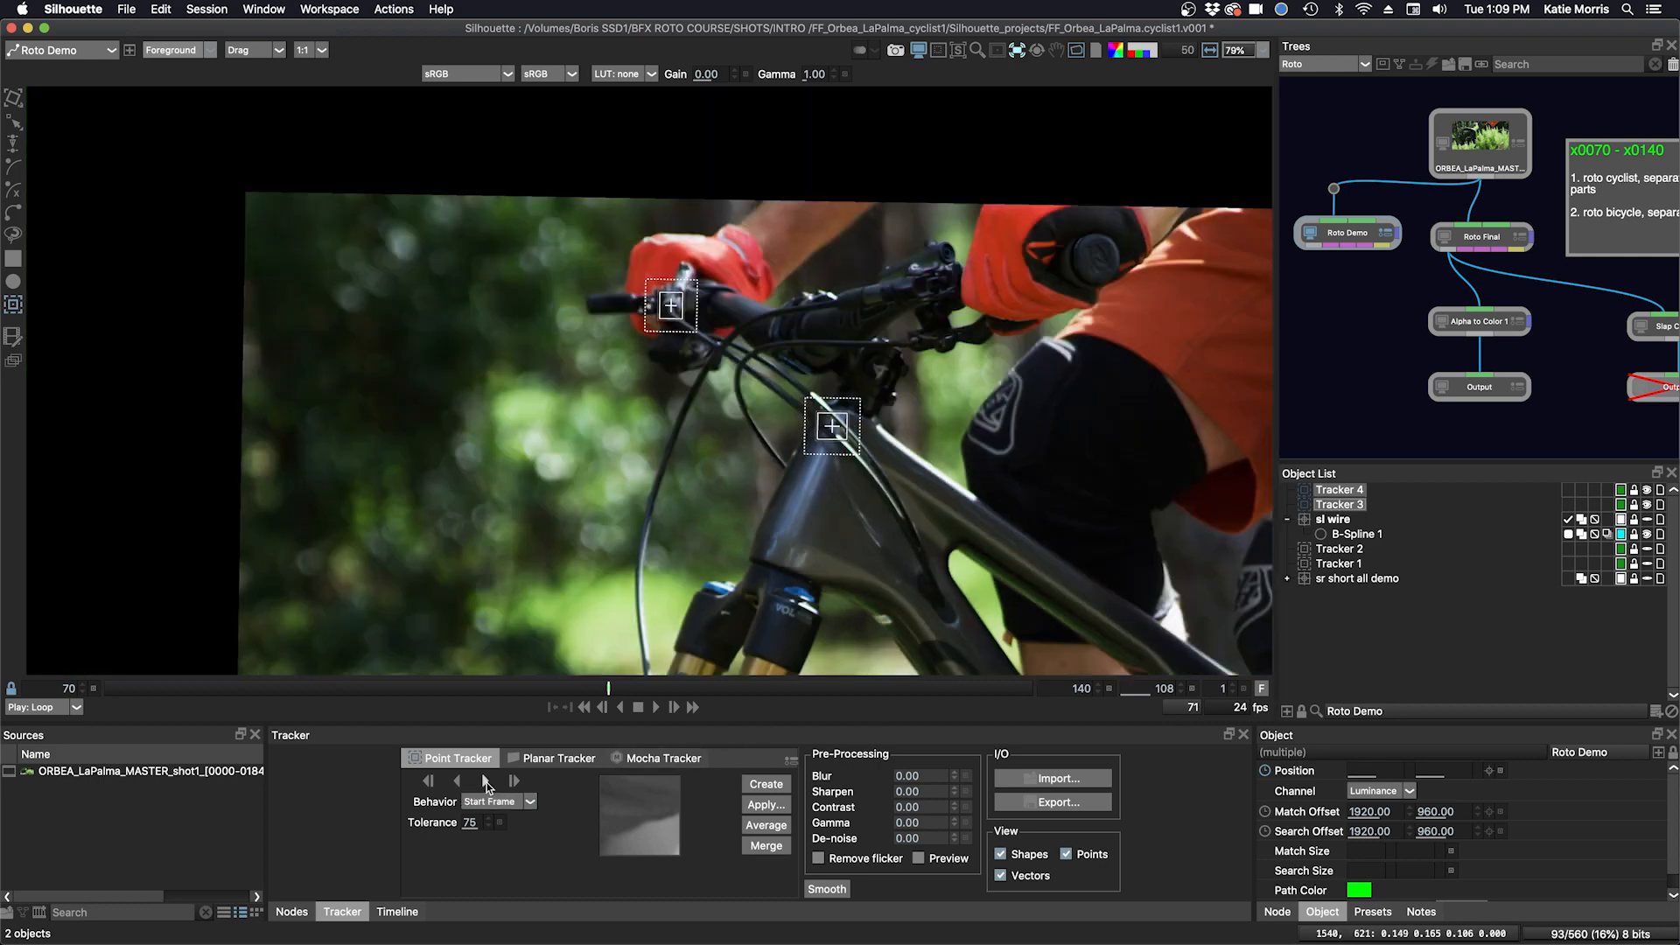
left_click(491, 801)
left_click(492, 818)
left_click(484, 782)
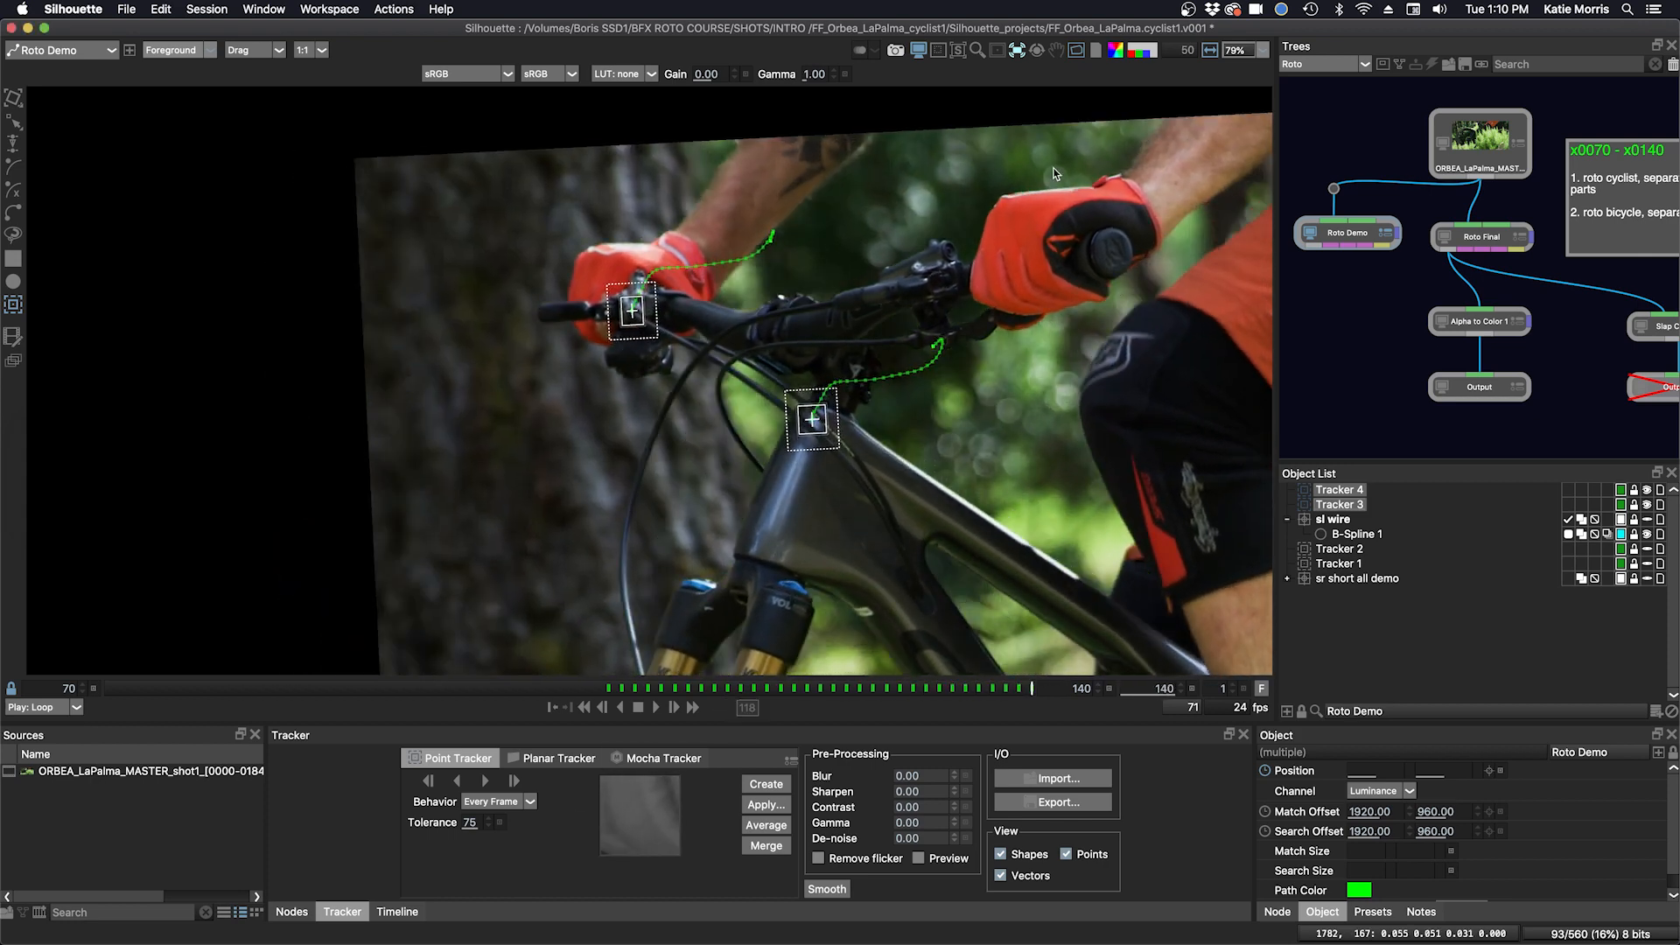
- Turn off viewer stabilization and track both point trackers backward from frame 108 to frame 70
left_click(1017, 49)
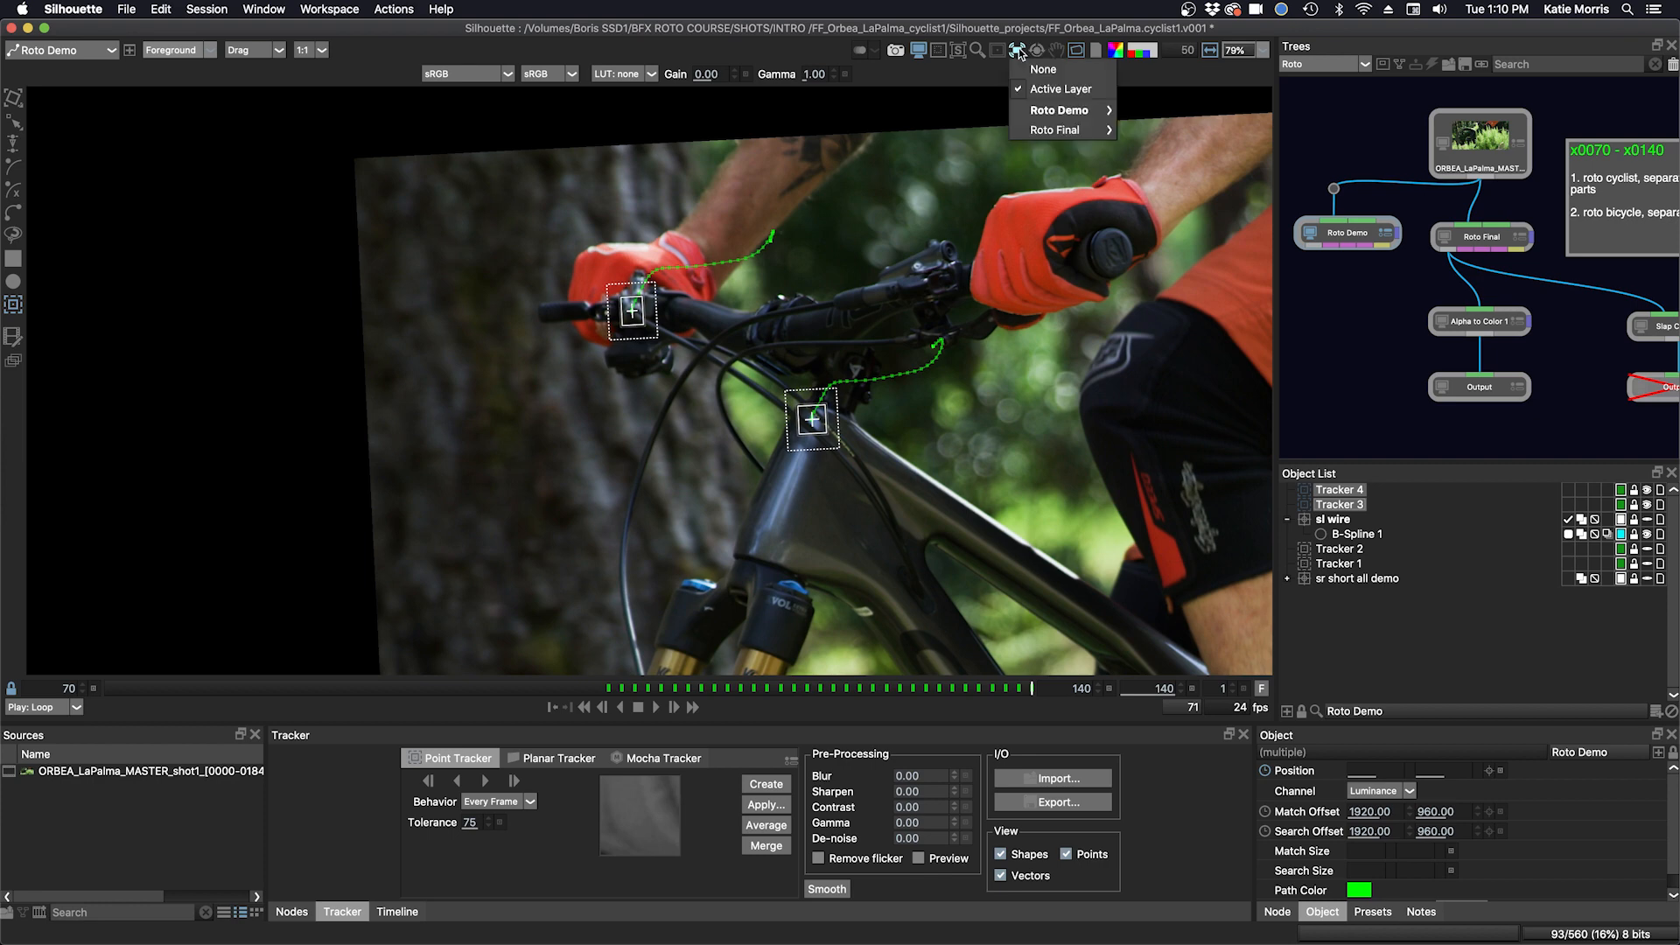
left_click(1043, 70)
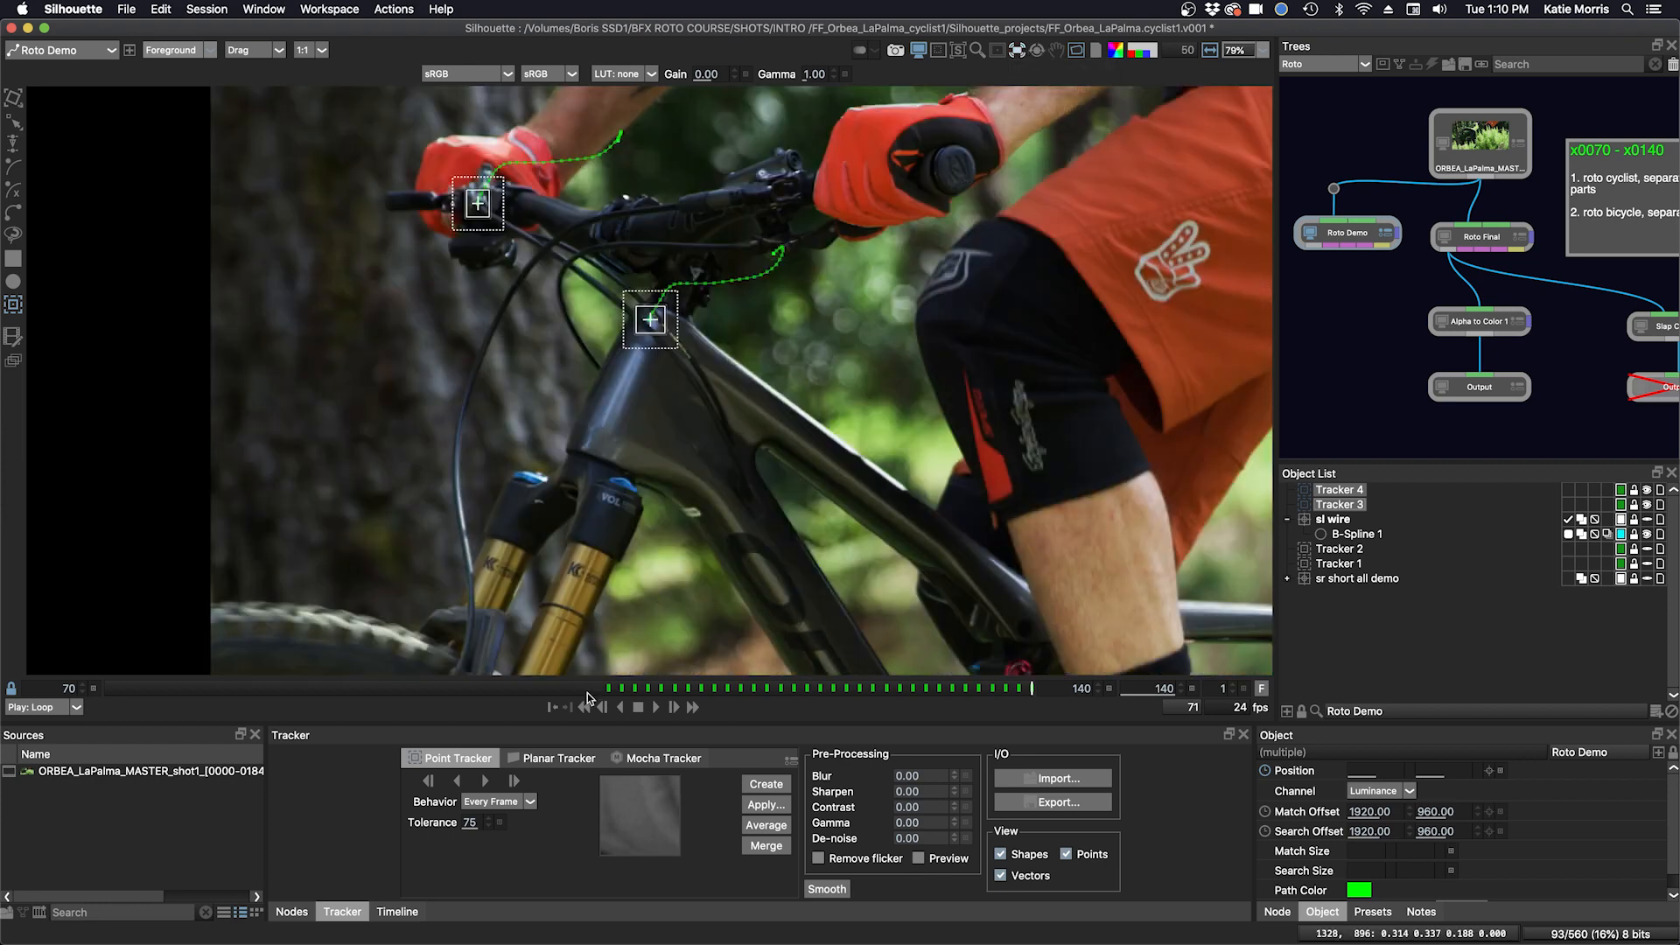
left_click(609, 690)
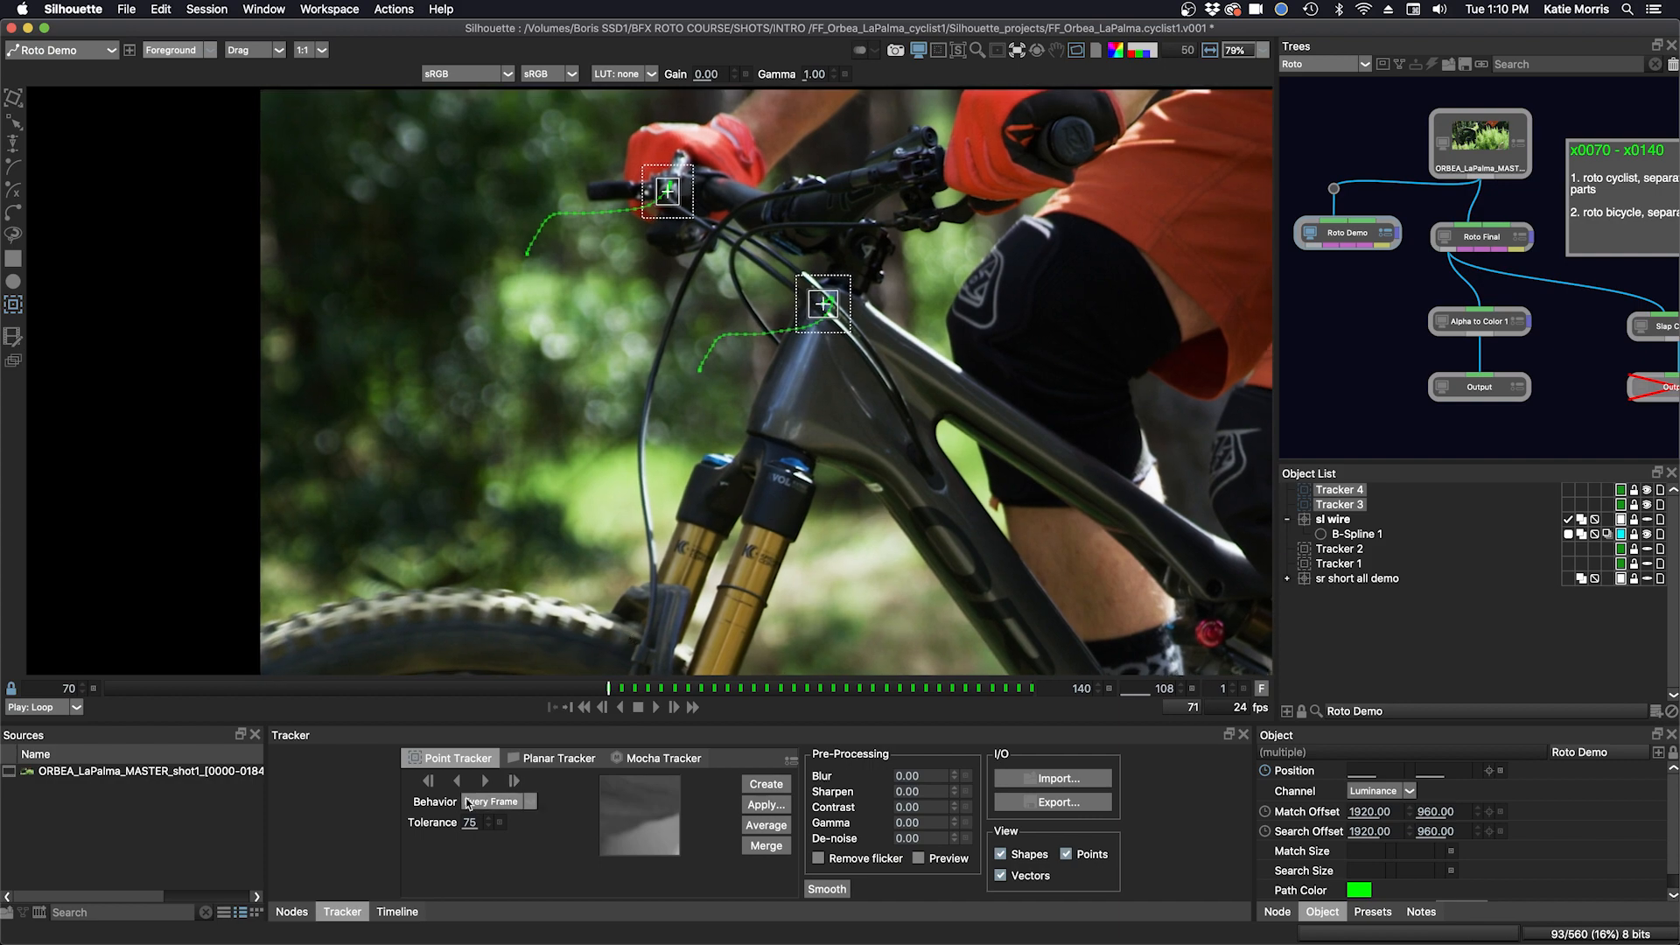
left_click(459, 781)
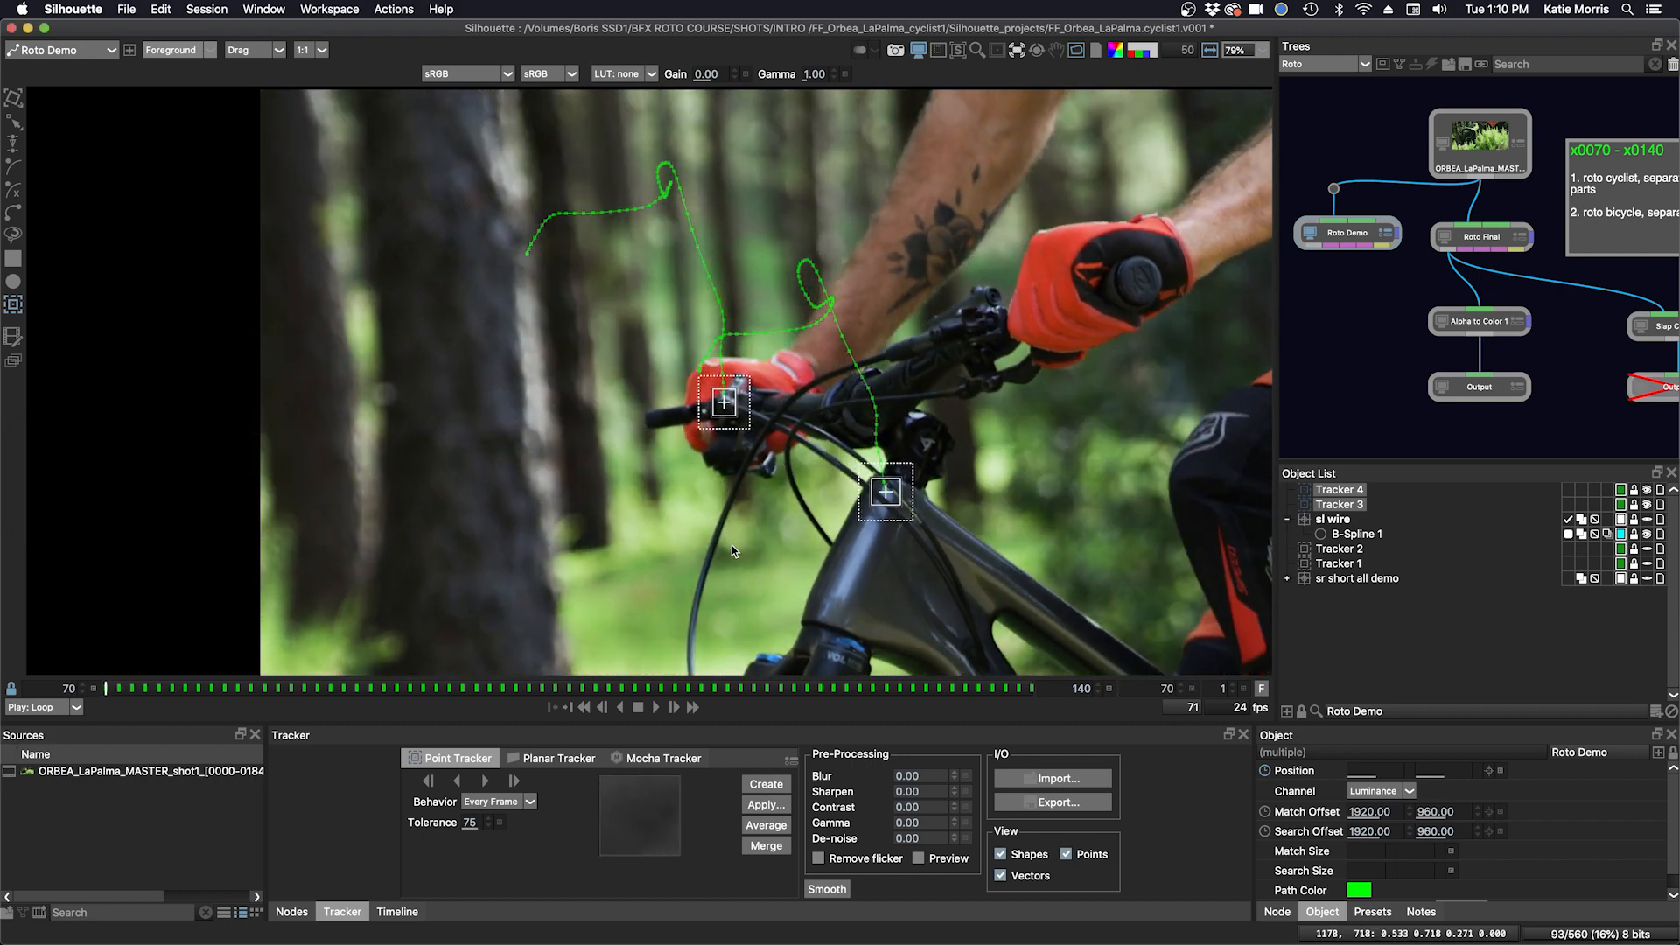
- Review the tracks up to frame 94 and apply both trackers as a match-move with position, scaling and rotation to a new layer
scroll(766, 459, "up", 2)
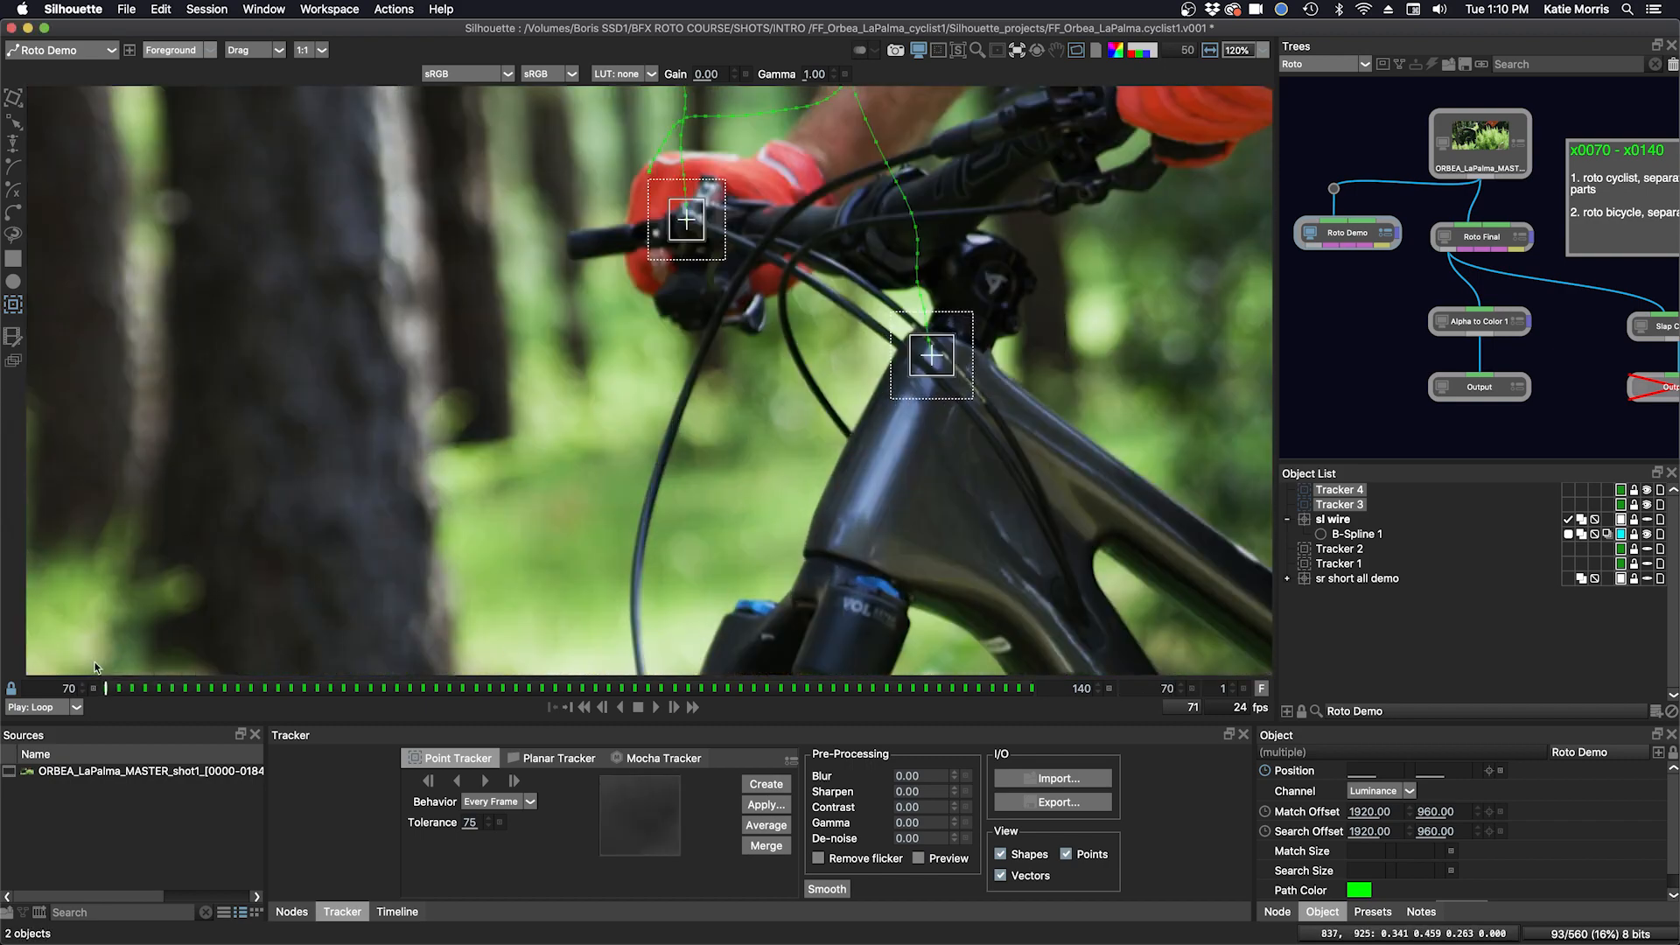
left_click(163, 686)
left_click_drag(162, 686, 424, 691)
left_click(411, 689)
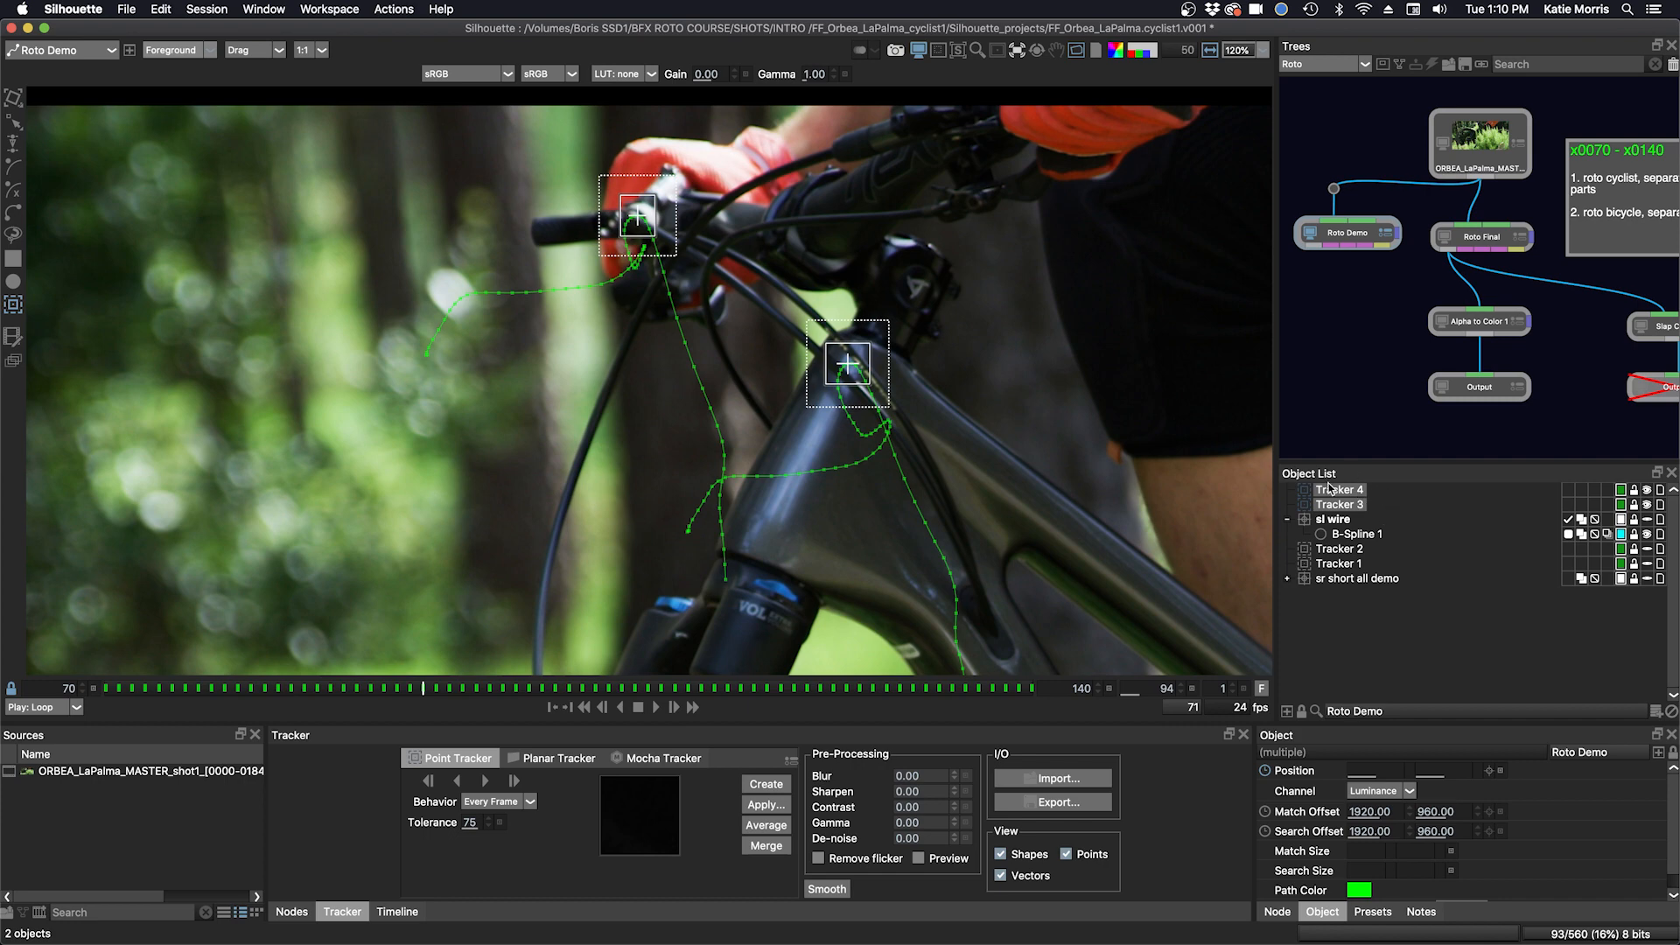
left_click(760, 806)
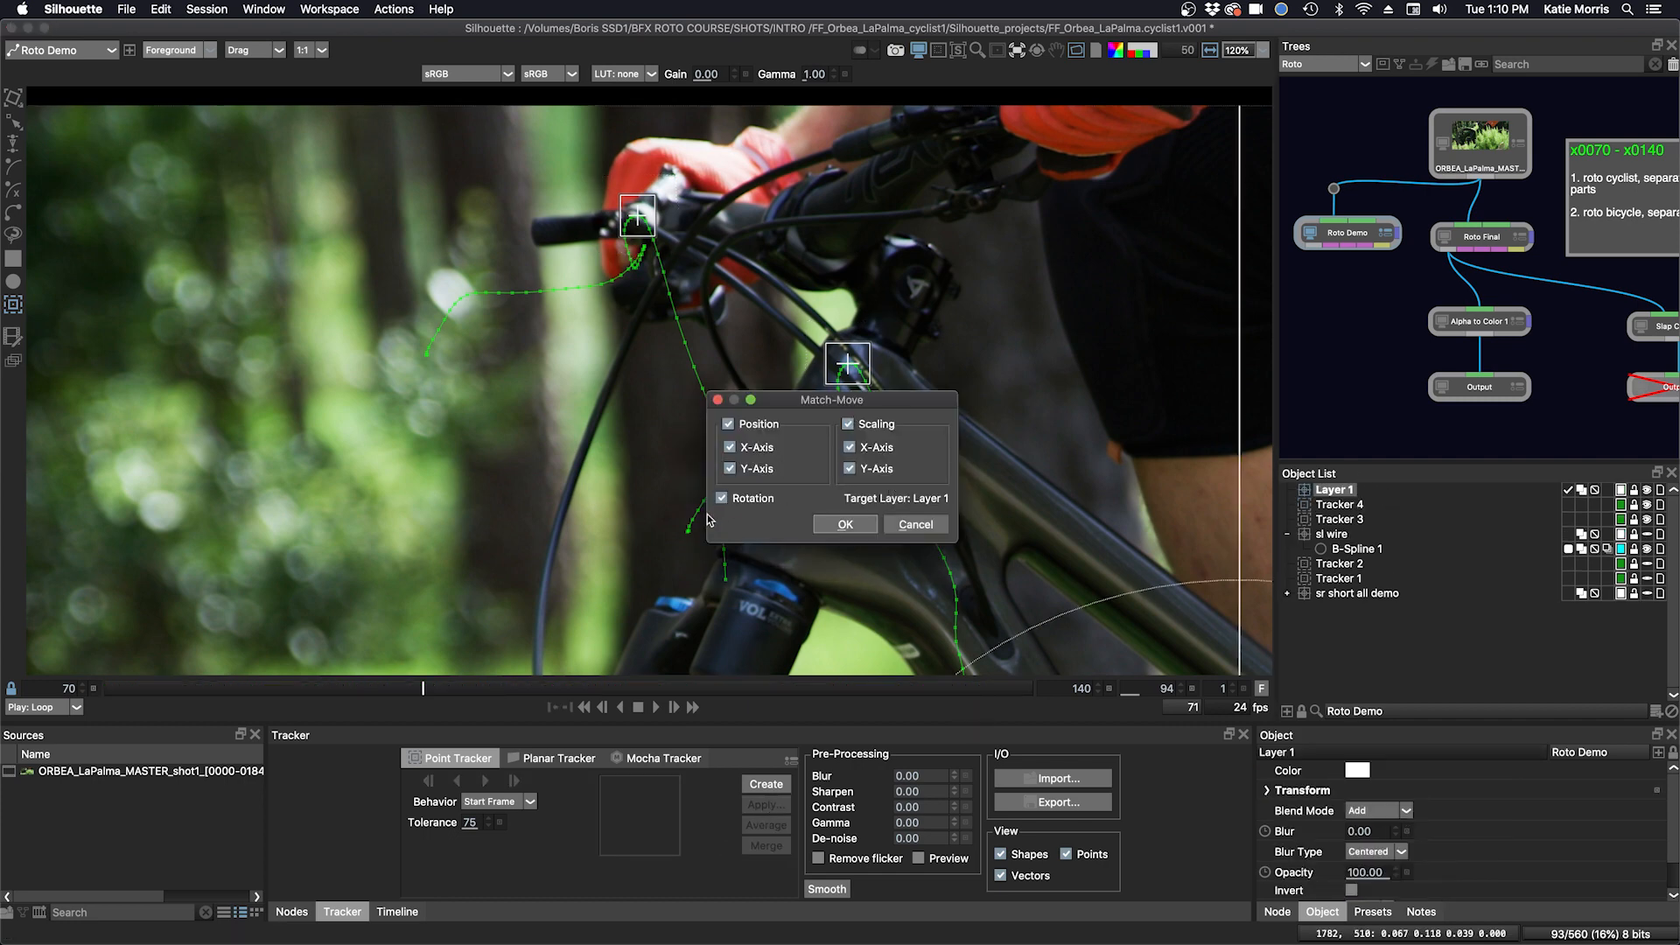
left_click(846, 525)
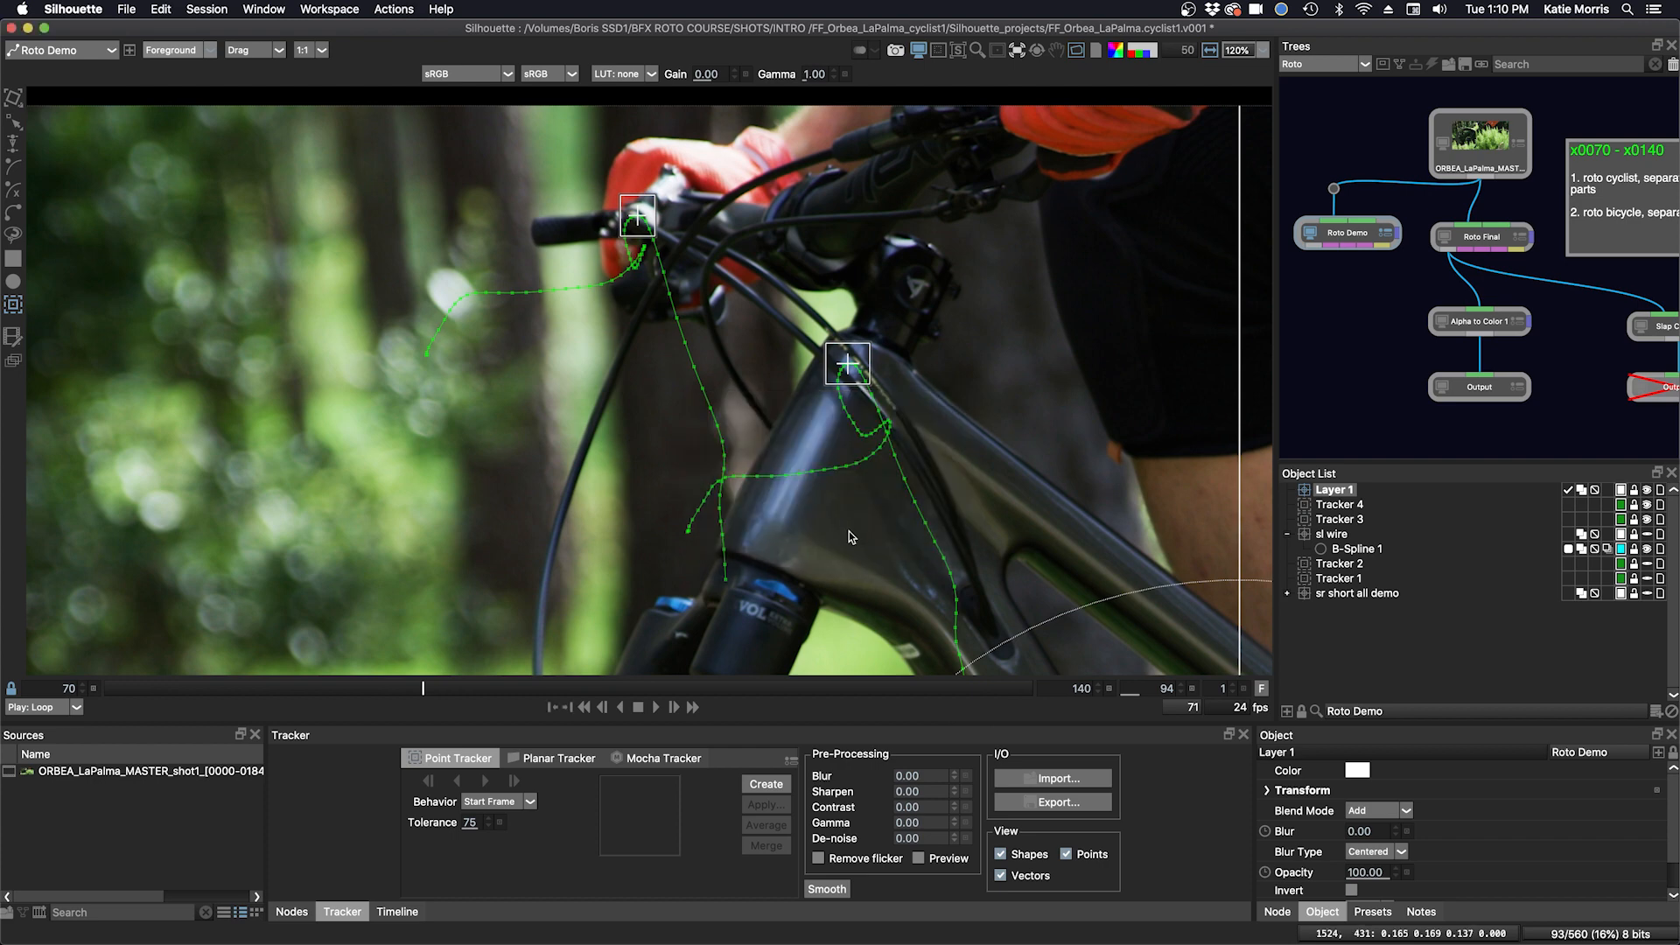
- Rename the new layer to "double wires" and hide Tracker 3 and Tracker 4
double_click(1333, 492)
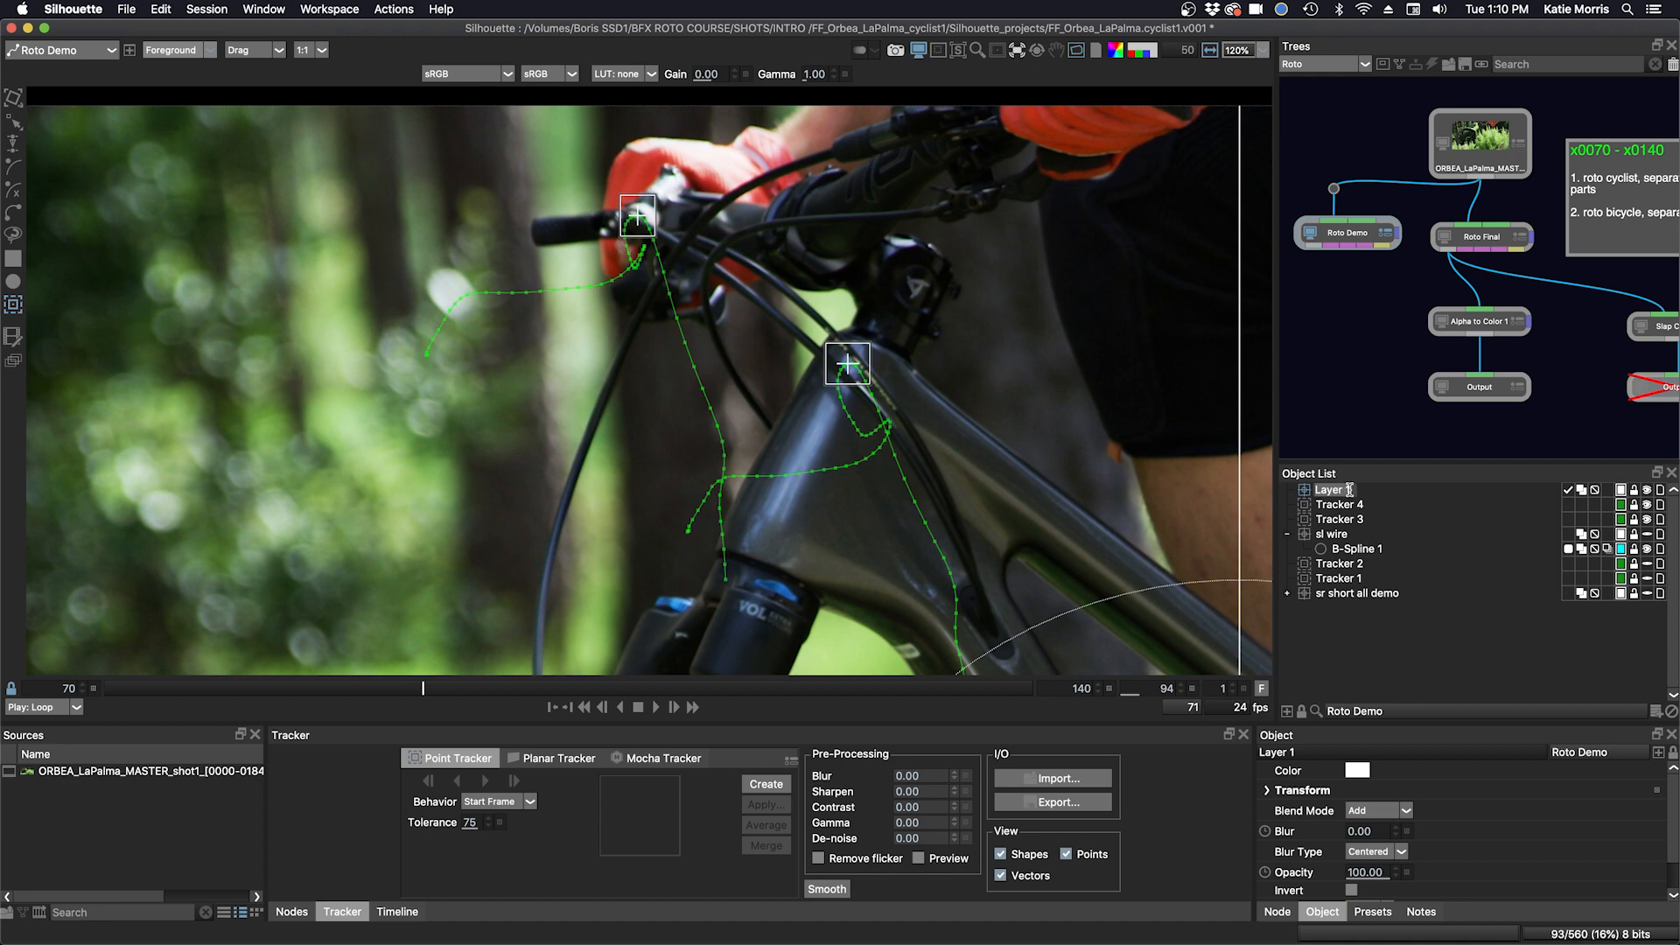
type("double wires")
key("Return")
left_click(1646, 504)
left_click(1646, 519)
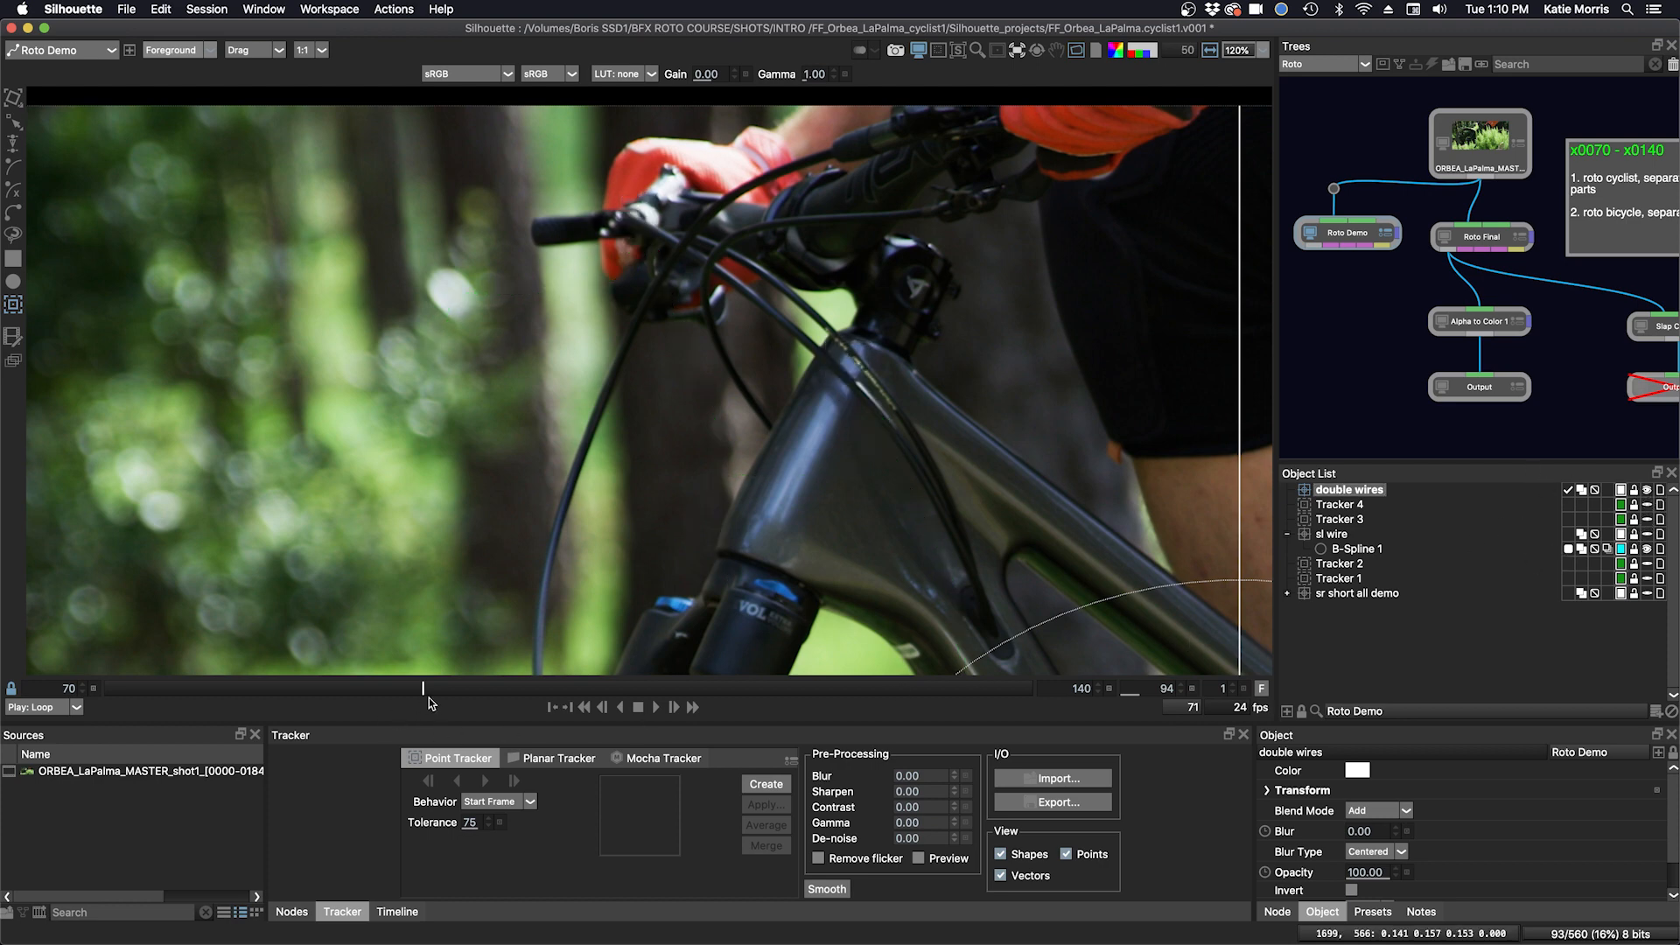
- At frame 81, draw an open B-spline along the lower of the double wires to the head tube and nudge its first point upward
key("space")
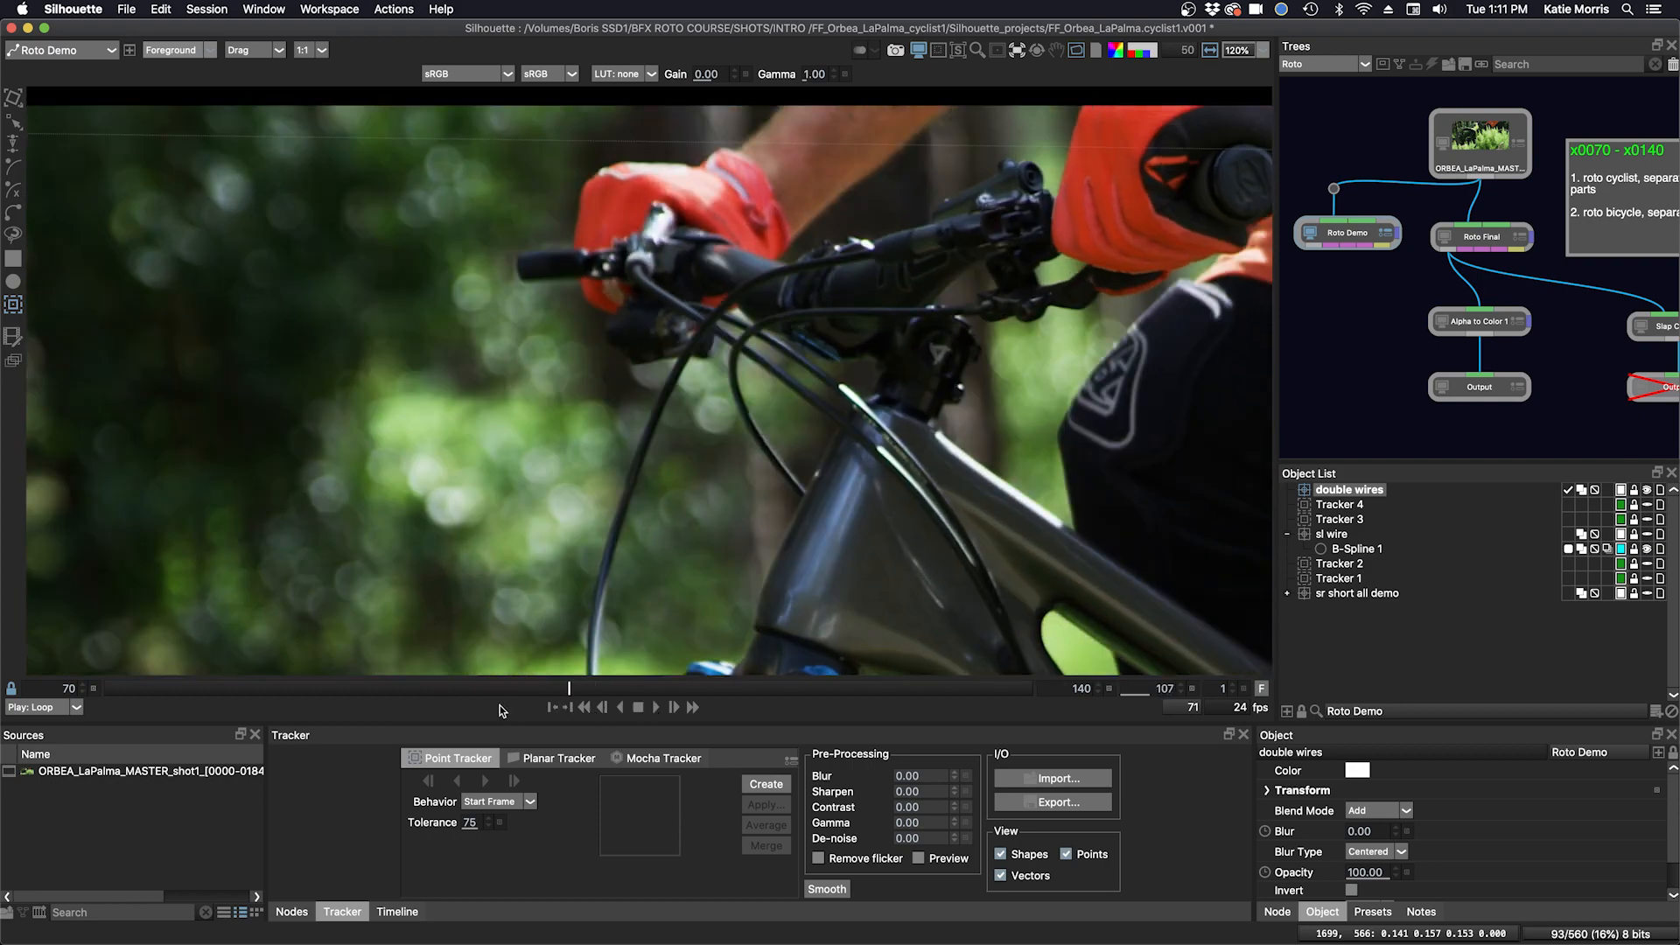
left_click(226, 690)
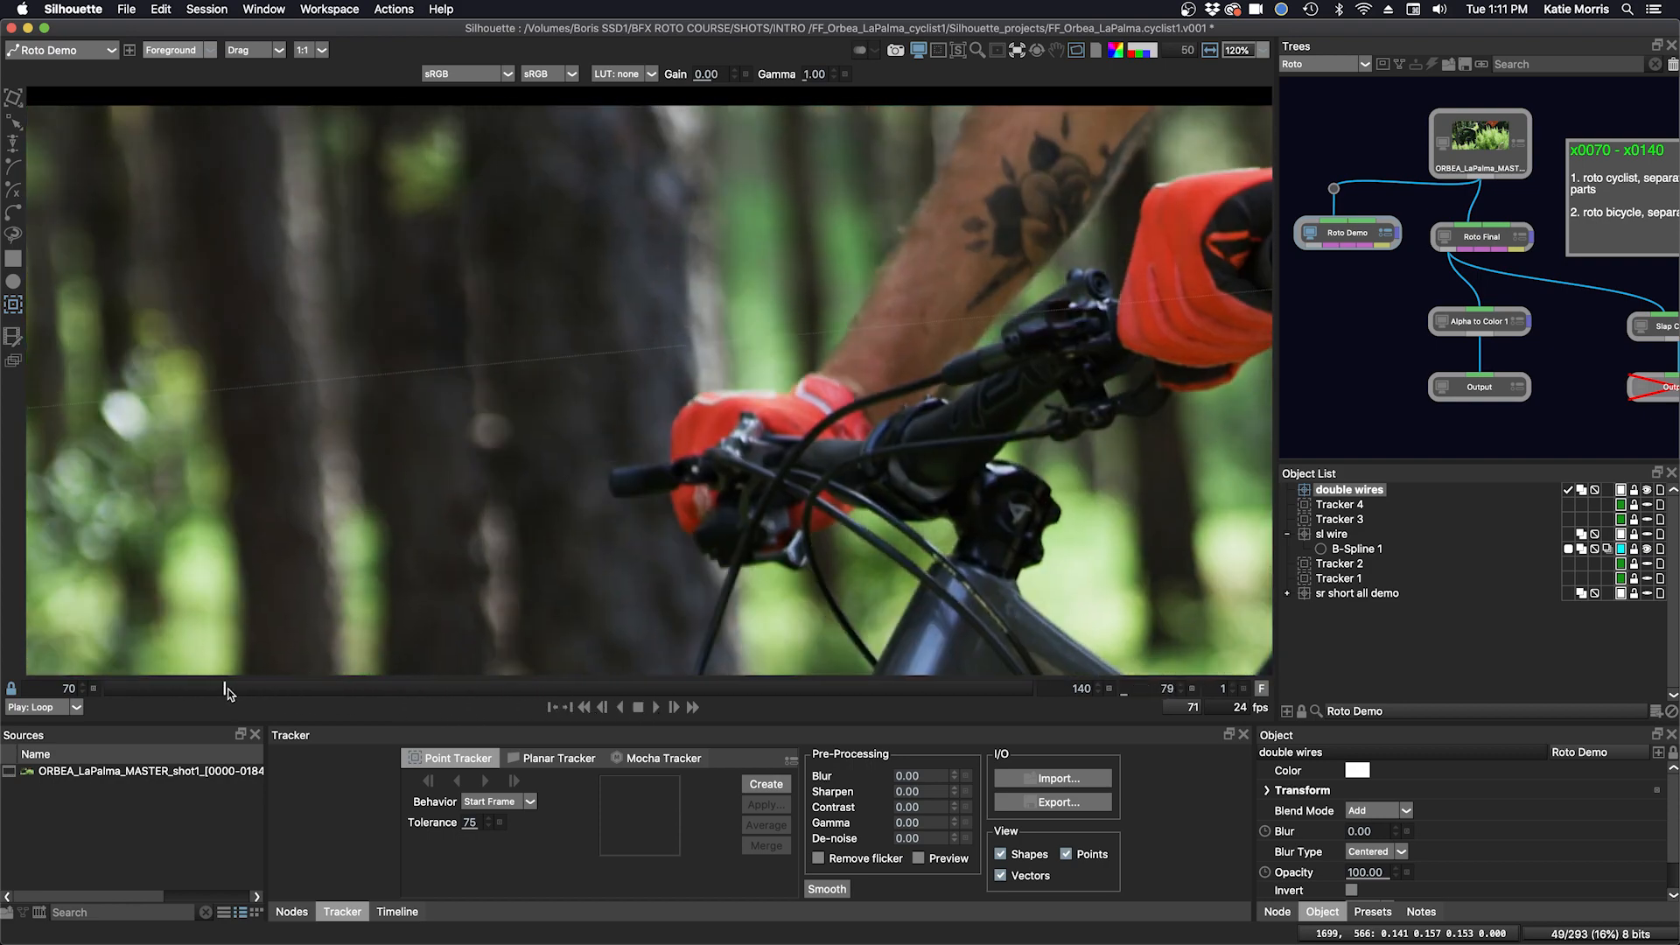
mouse_move(226, 691)
left_mouse_down()
mouse_move(303, 709)
mouse_move(258, 703)
left_mouse_up()
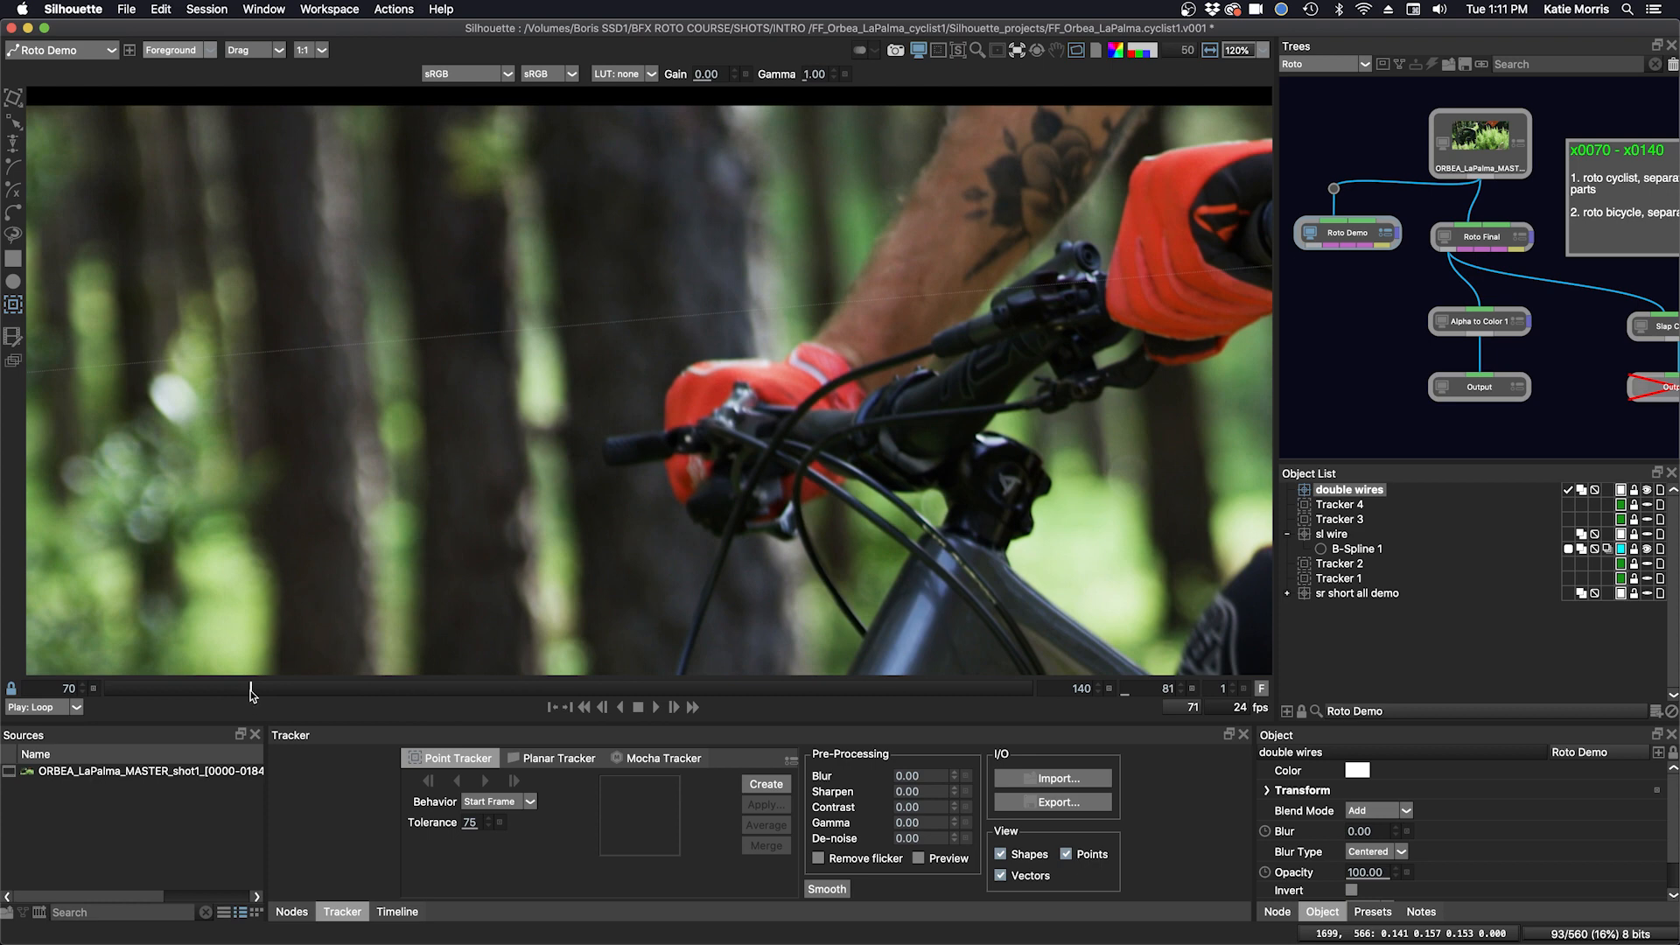
scroll(603, 503, "down", 3)
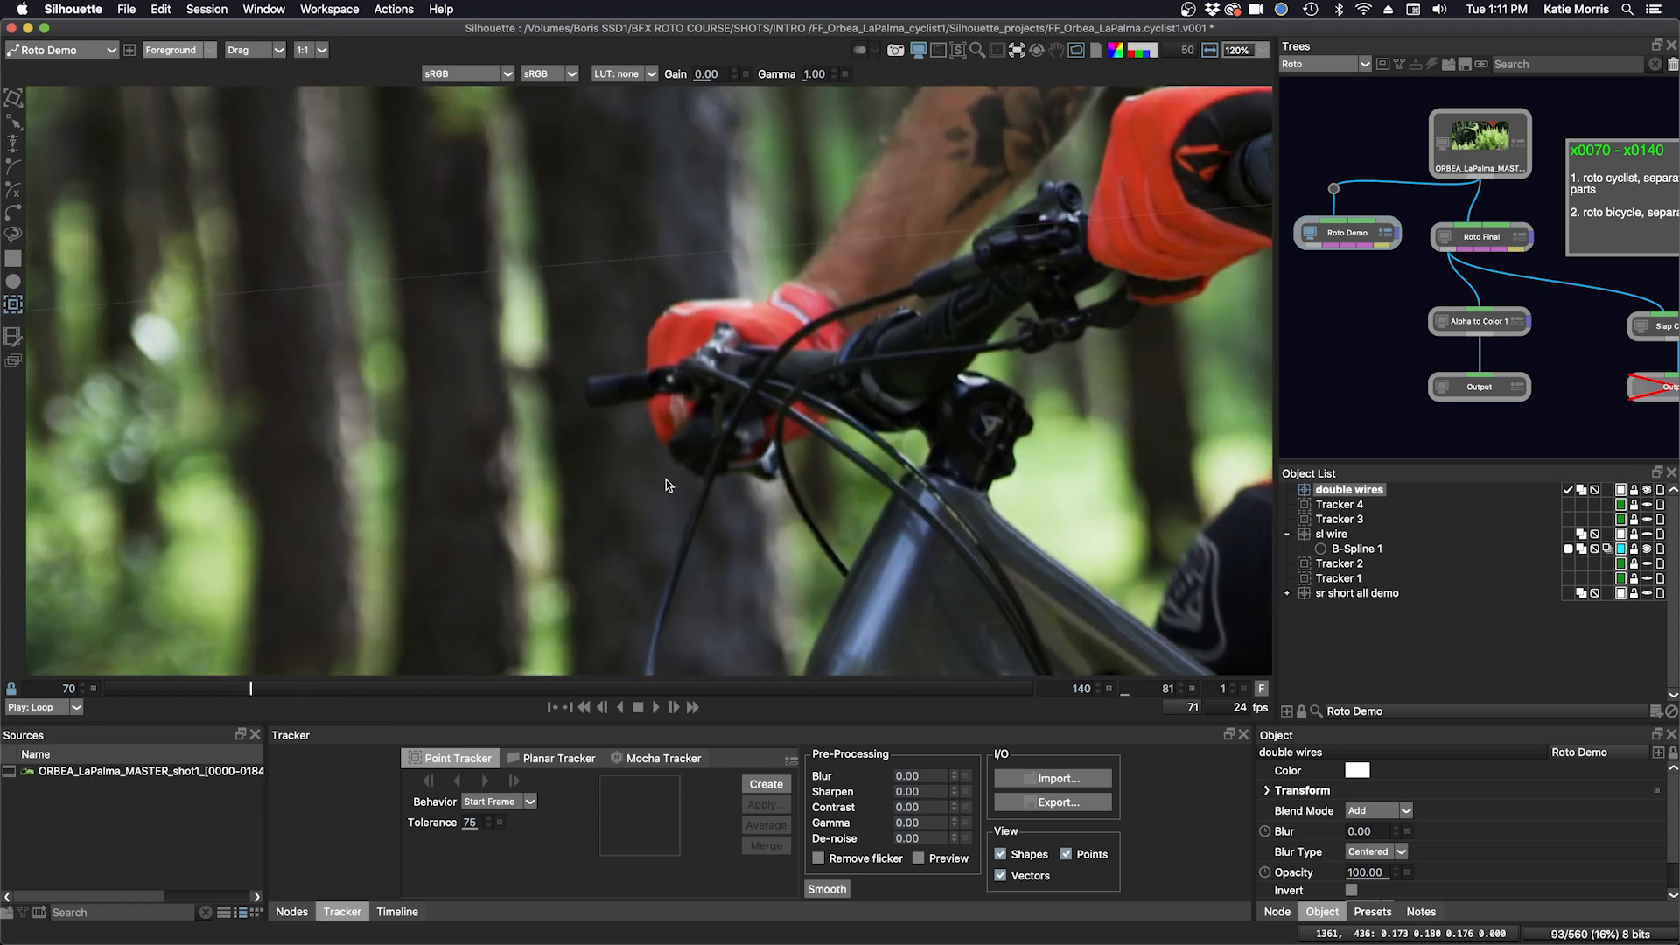
key("b")
left_click(688, 370)
left_click(752, 387)
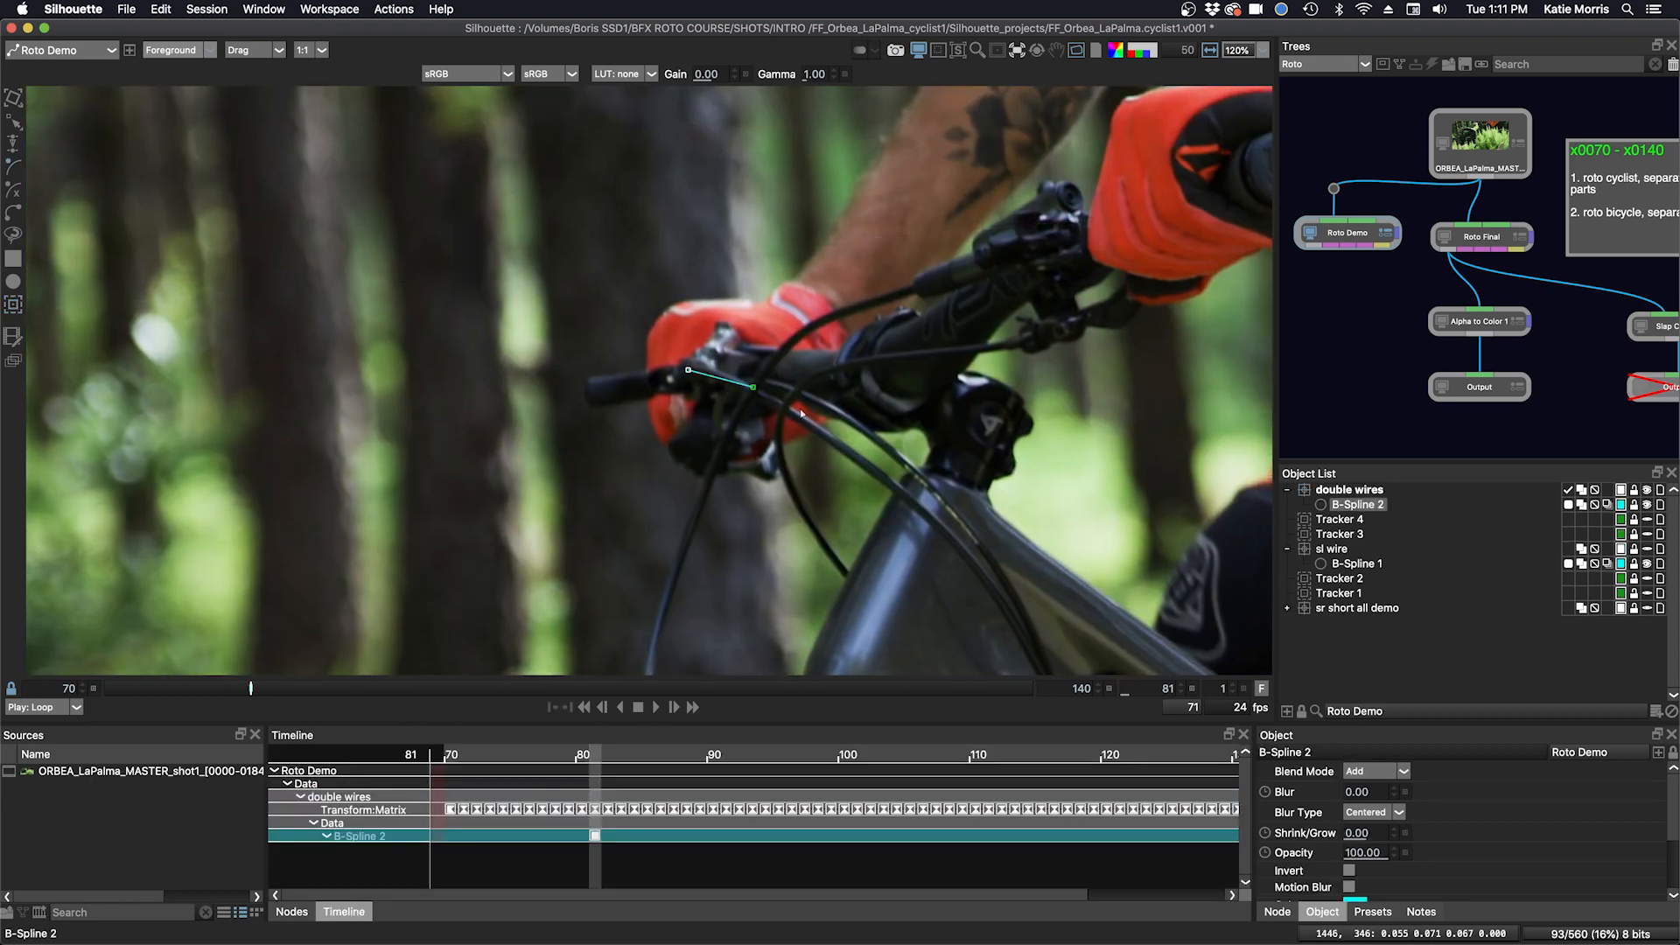
left_click(822, 431)
left_click(864, 470)
key("Escape")
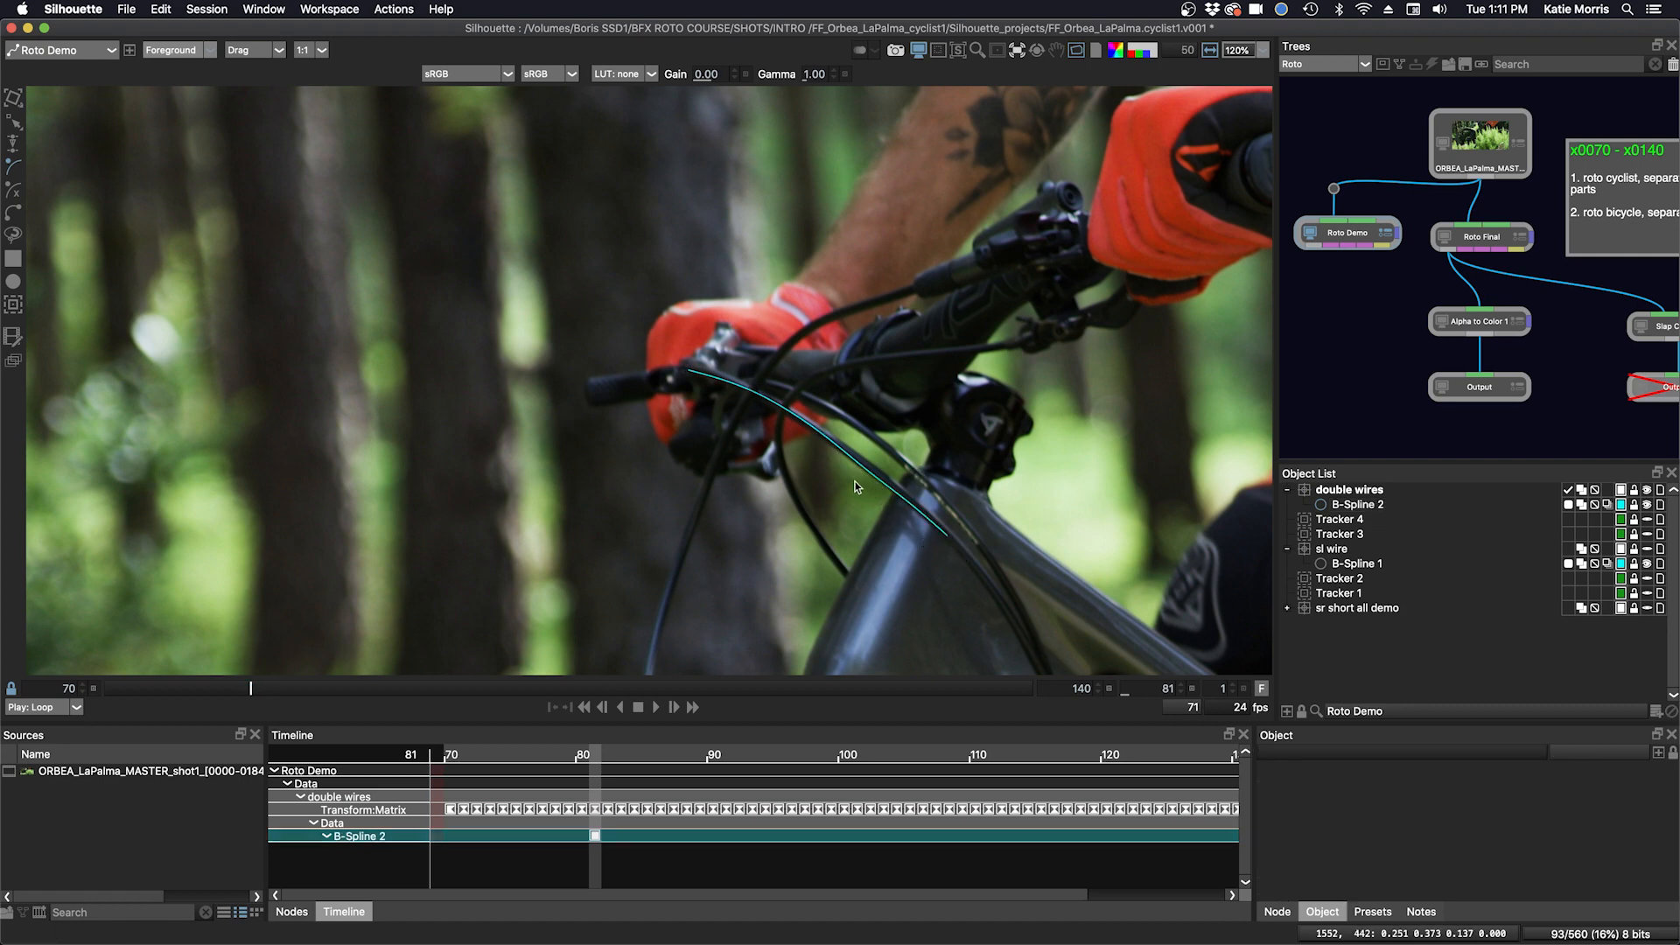
left_click(814, 428)
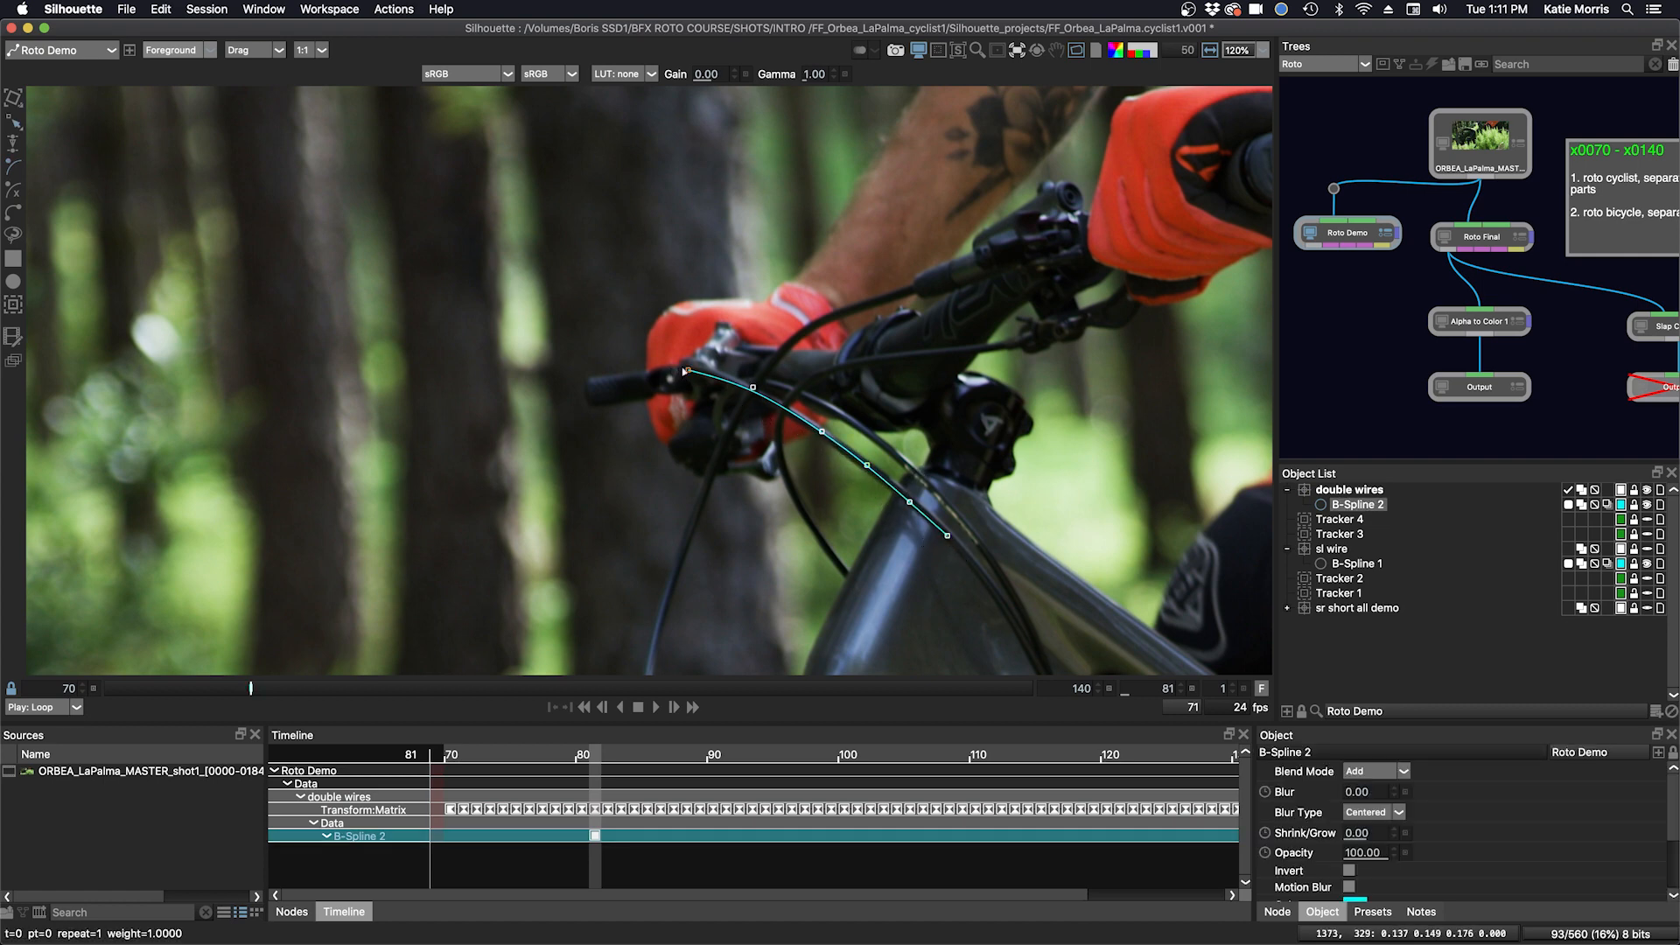
left_click_drag(689, 370, 691, 365)
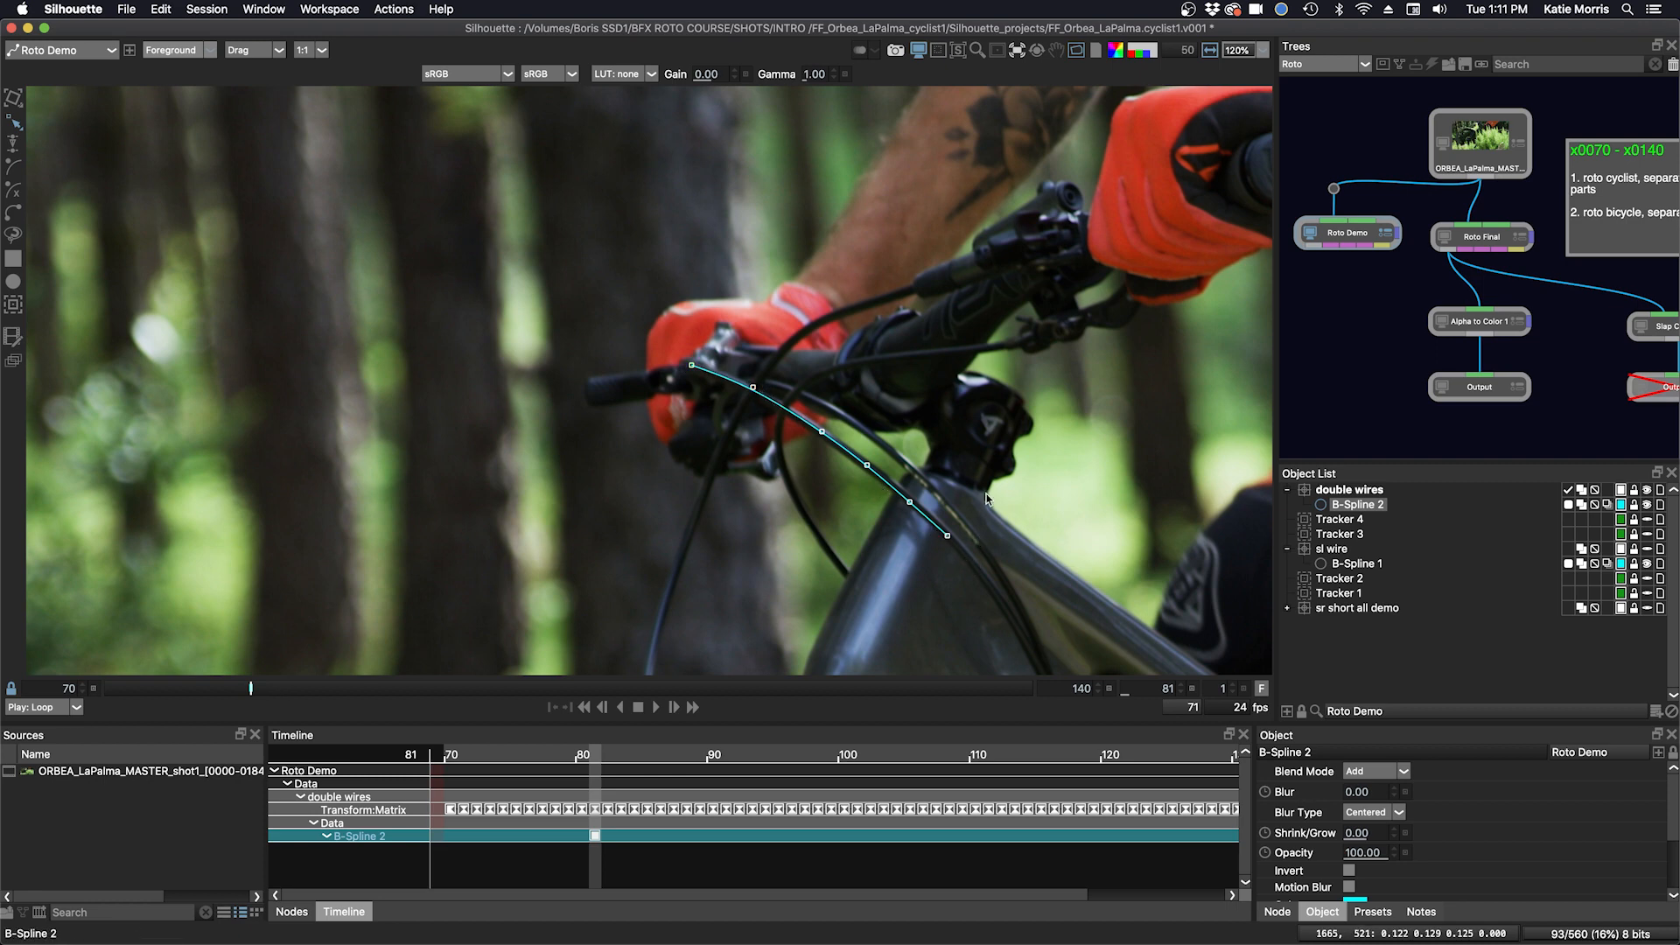
- Stabilize the viewer on the double wires layer of Roto Demo
left_click(1018, 51)
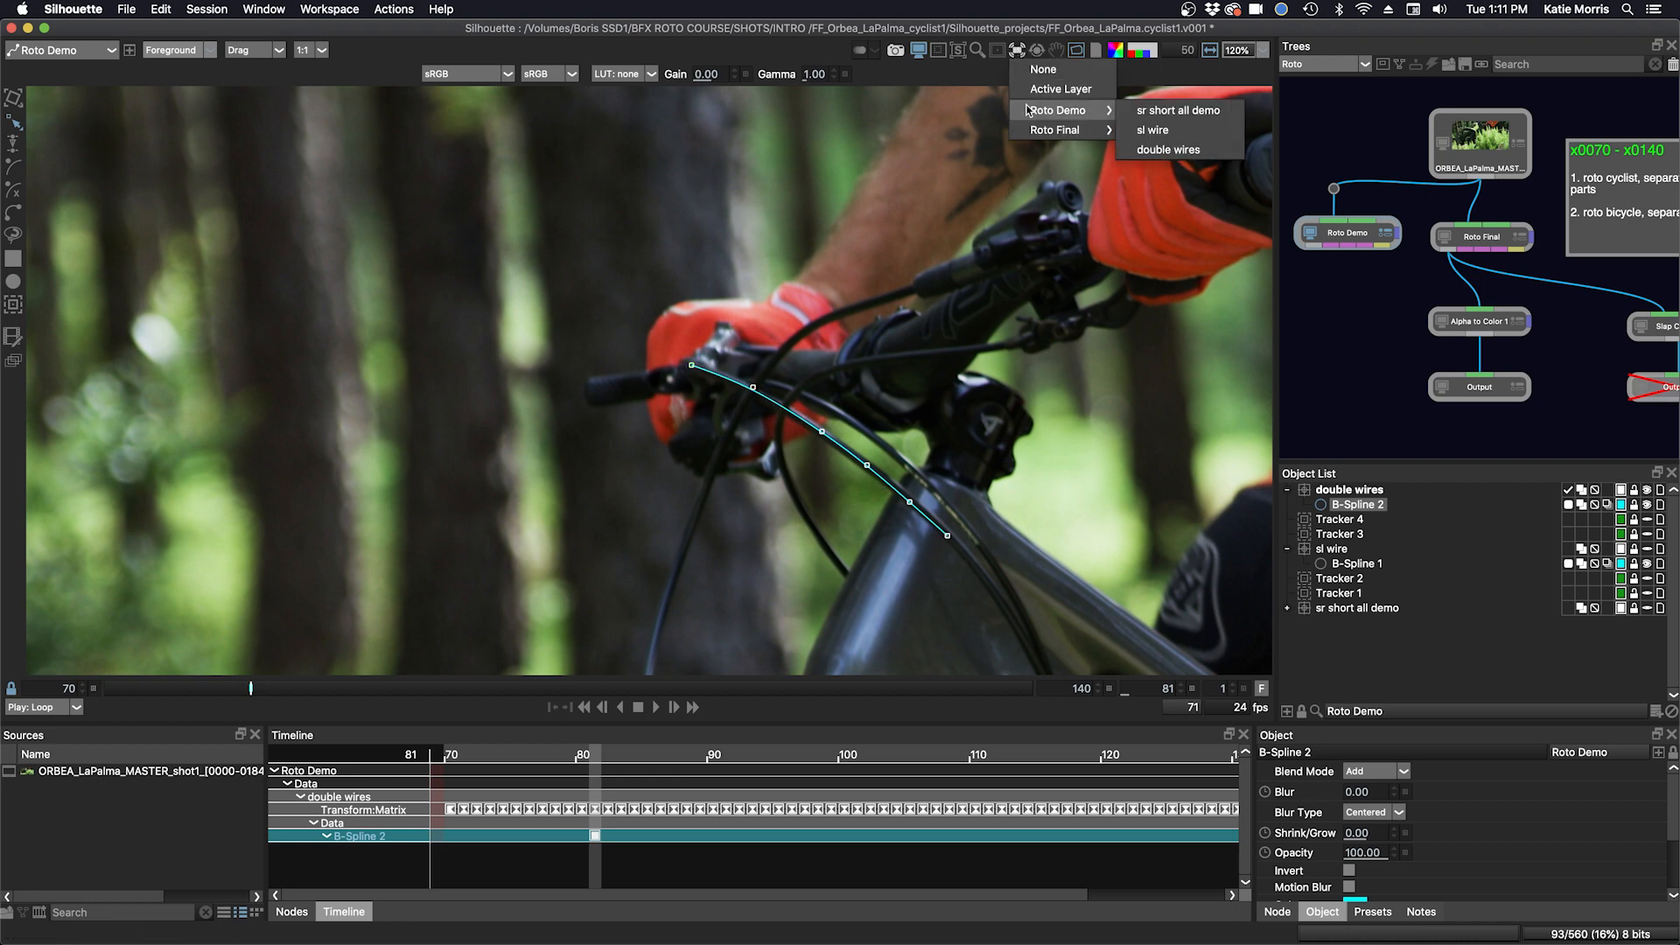
mouse_move(1050, 112)
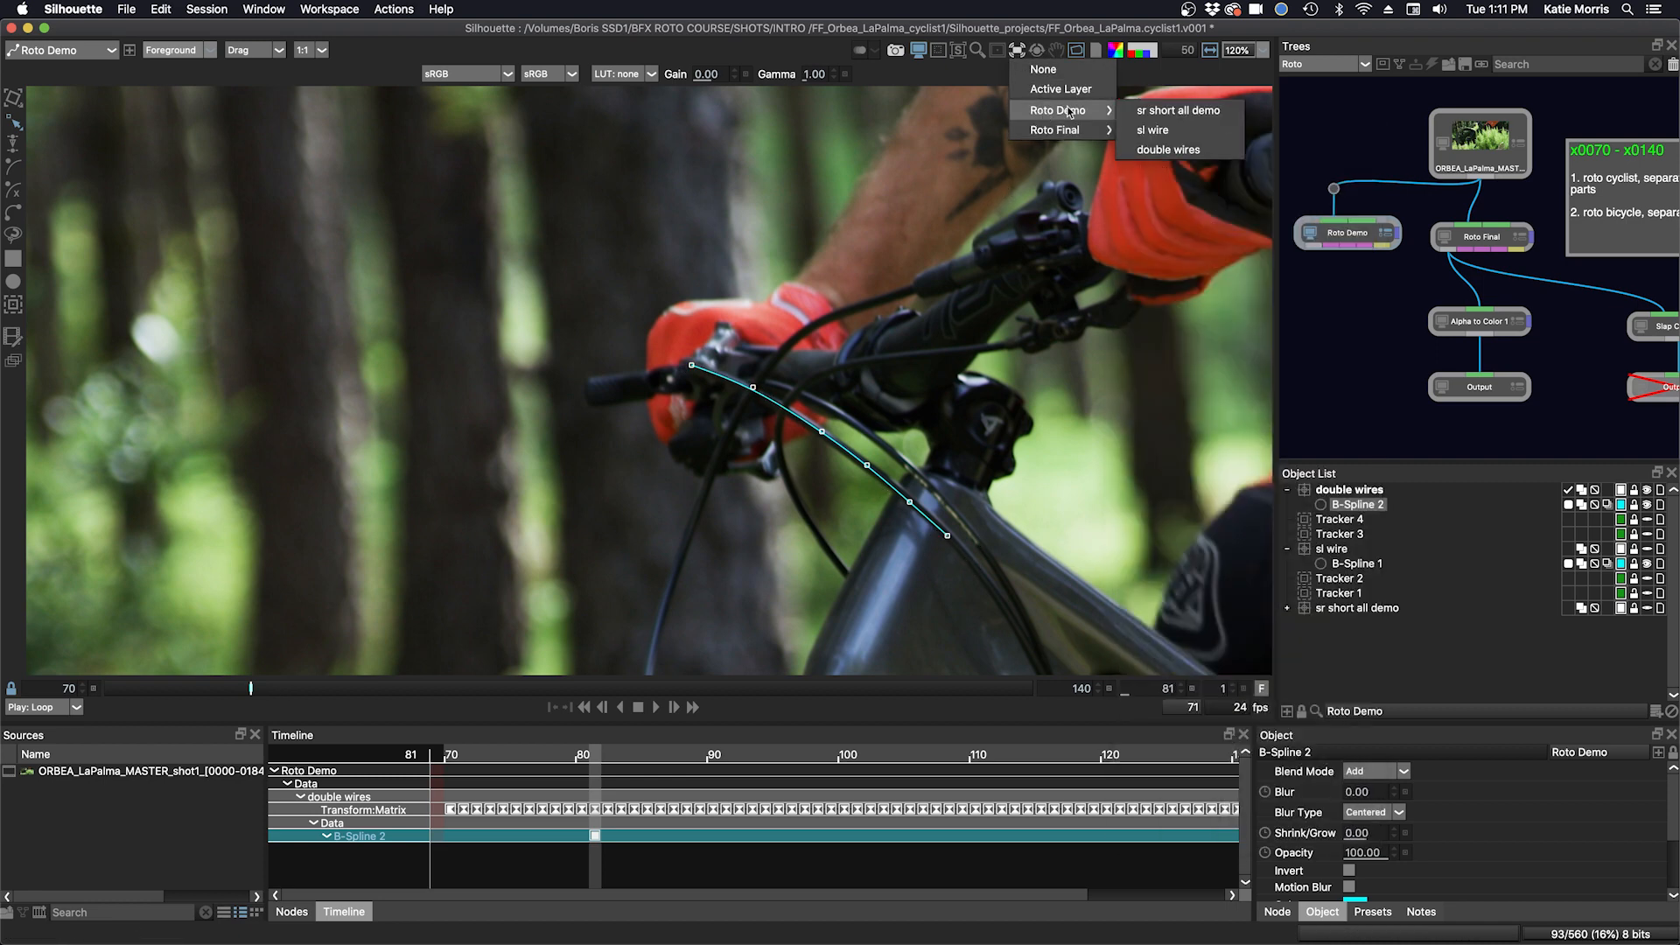
left_click(1167, 150)
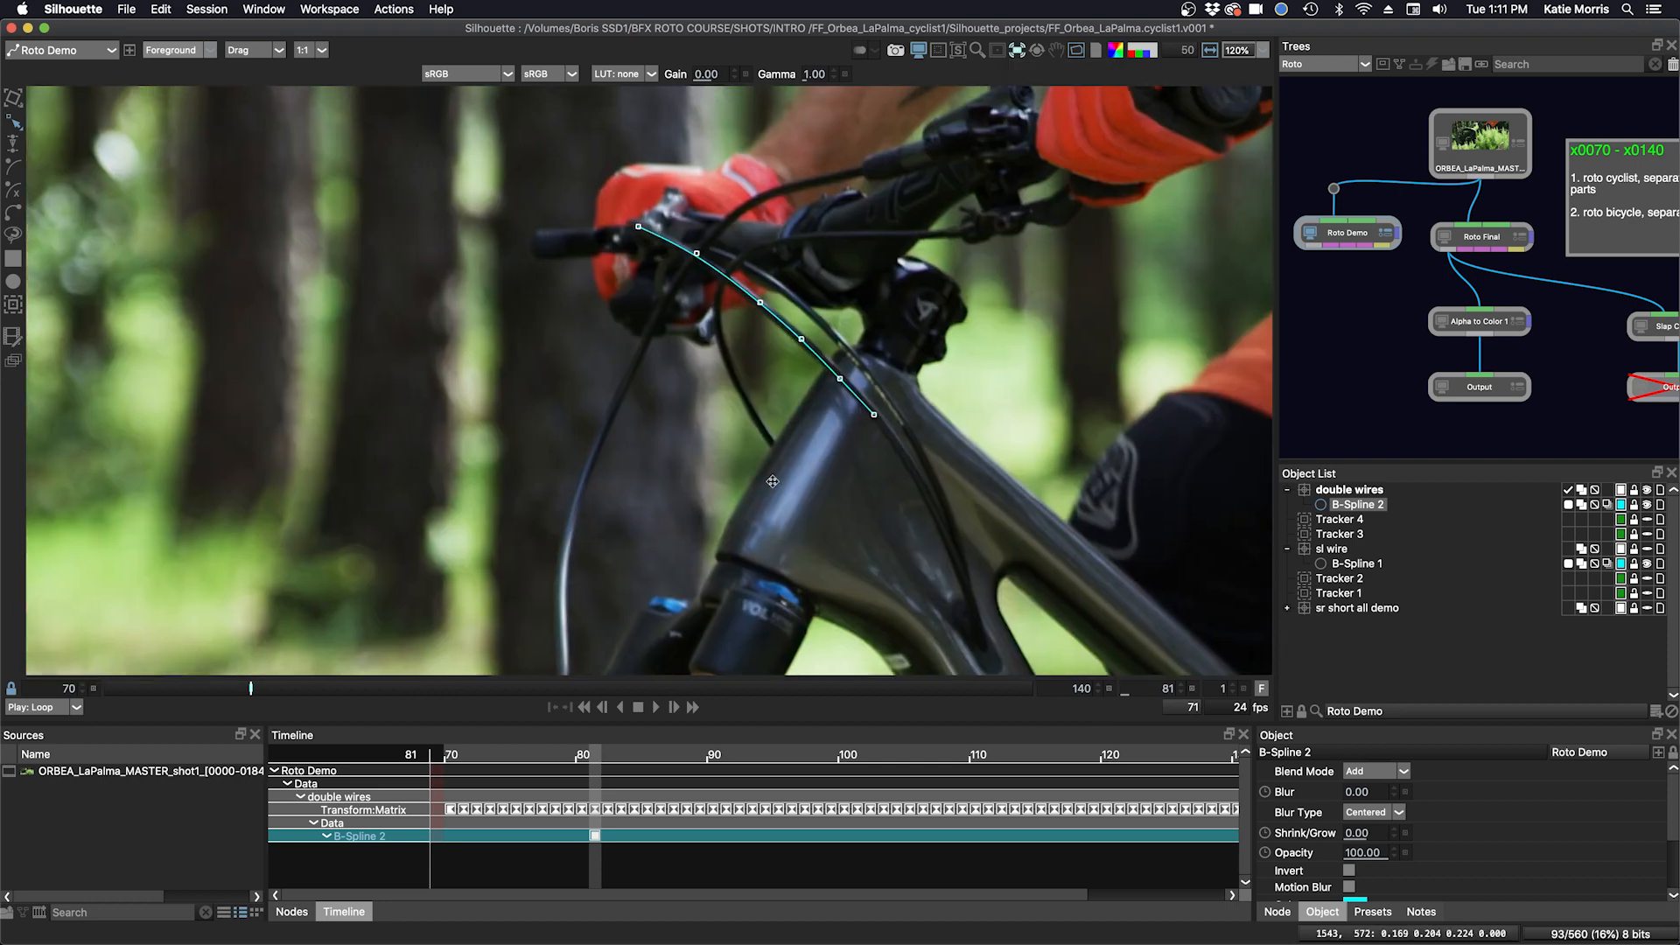
- Play the shot from frame 70 and adjust the spline's second point to follow the lower wire at frame 140
left_click_drag(245, 691, 69, 691)
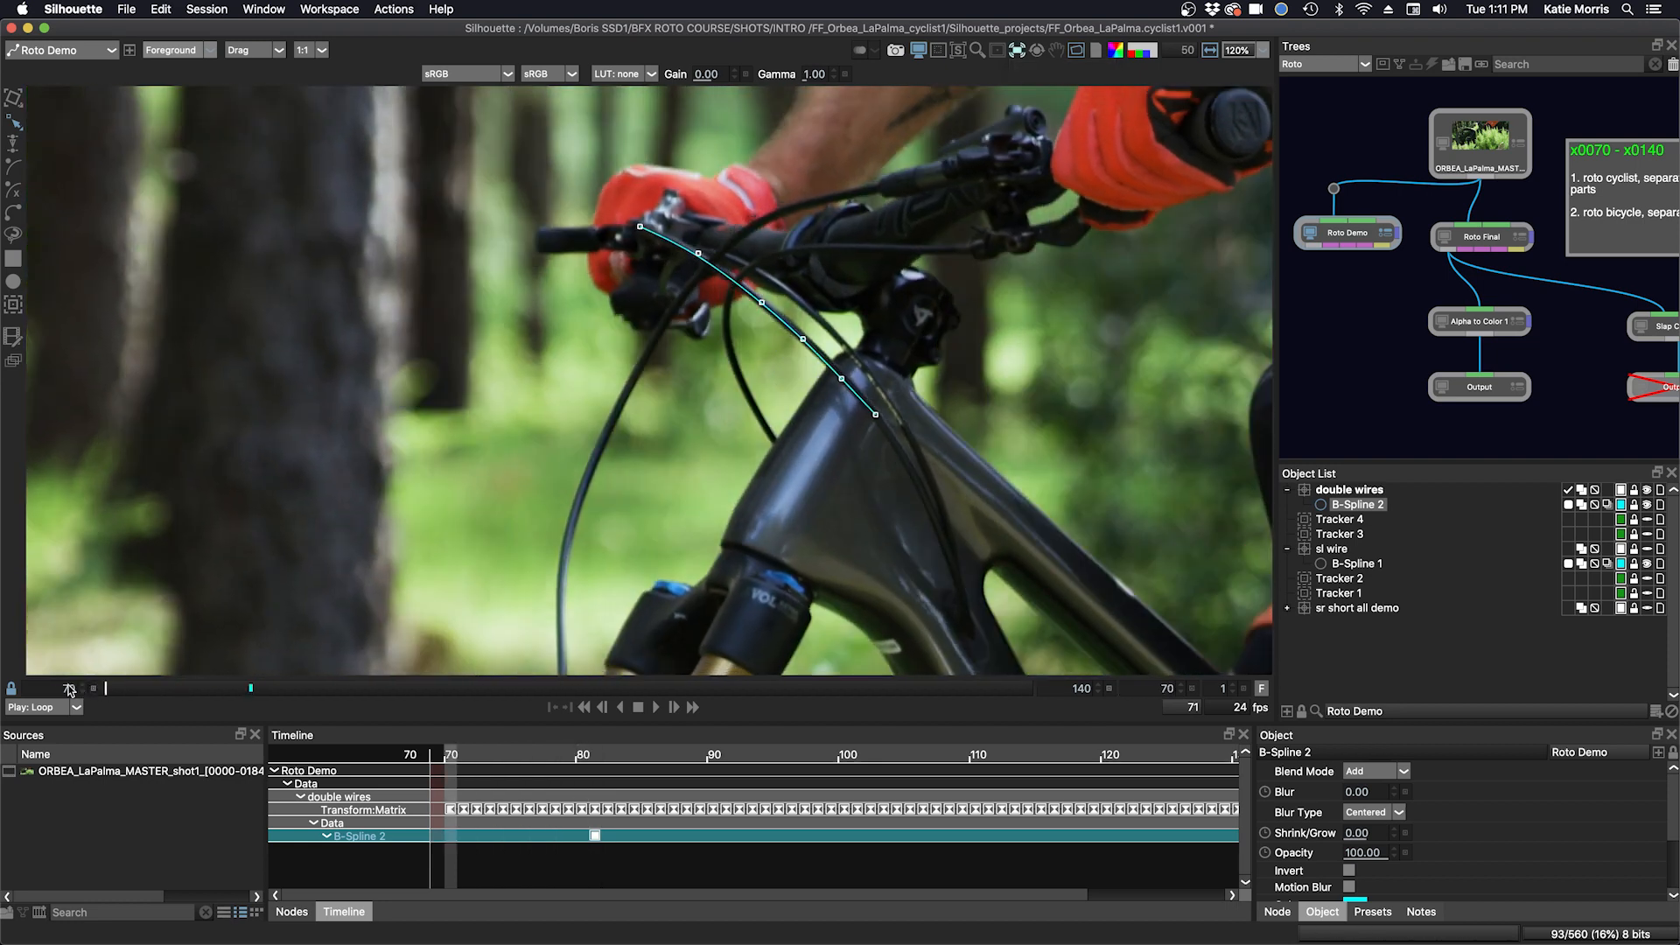
left_click(656, 706)
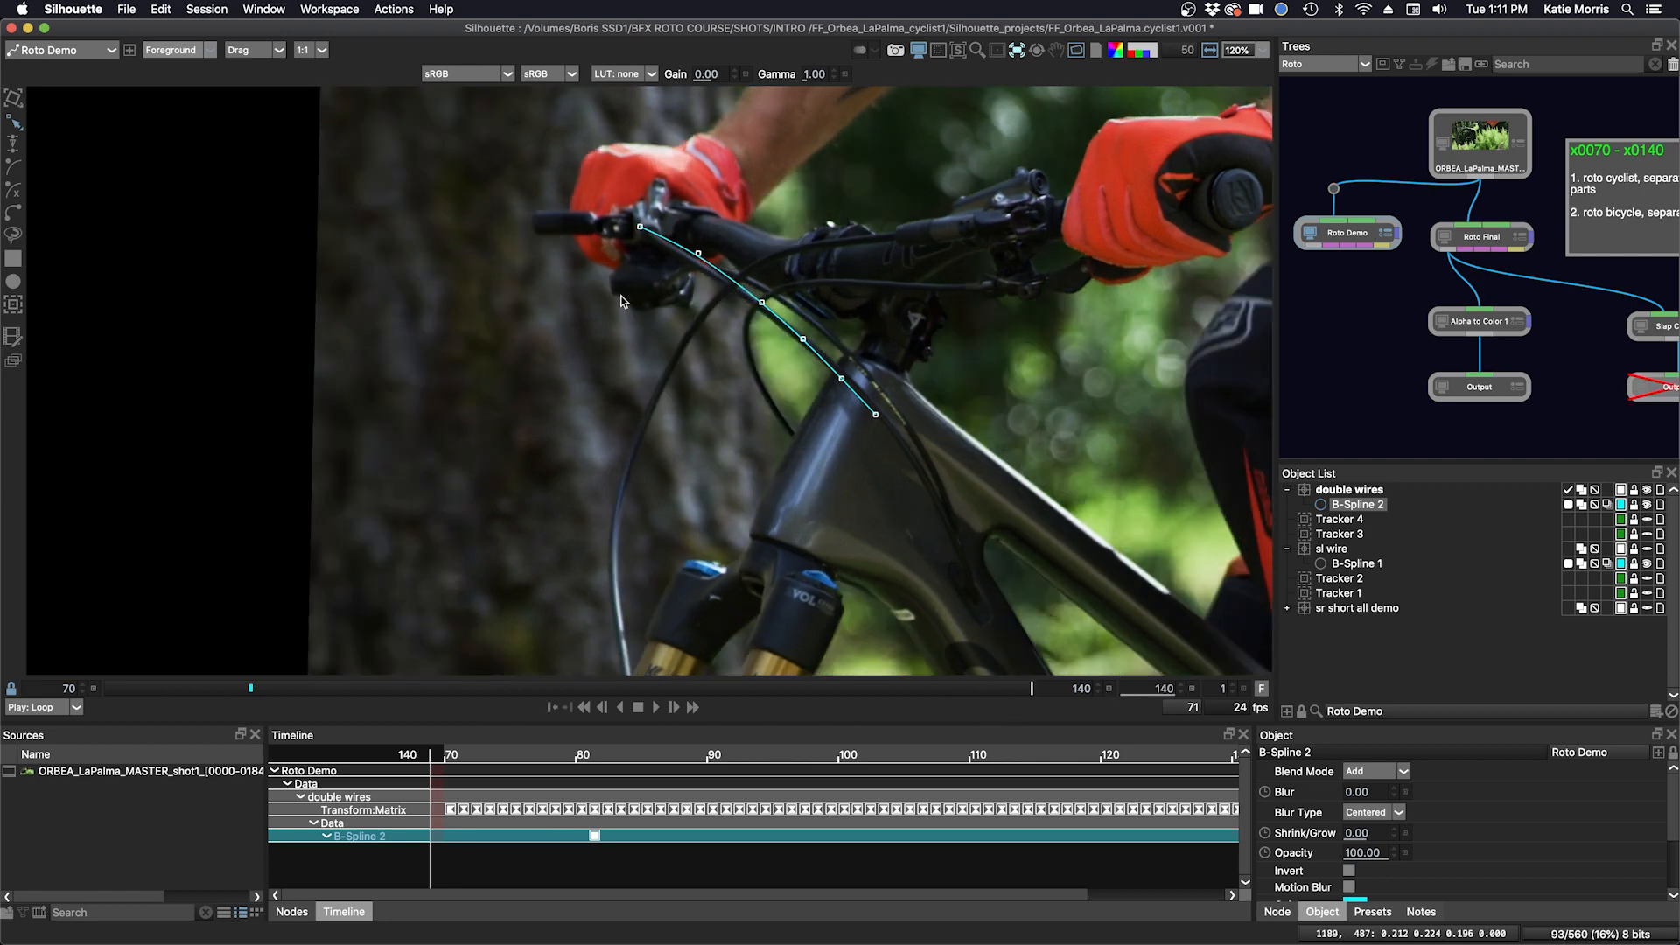
left_click(693, 260)
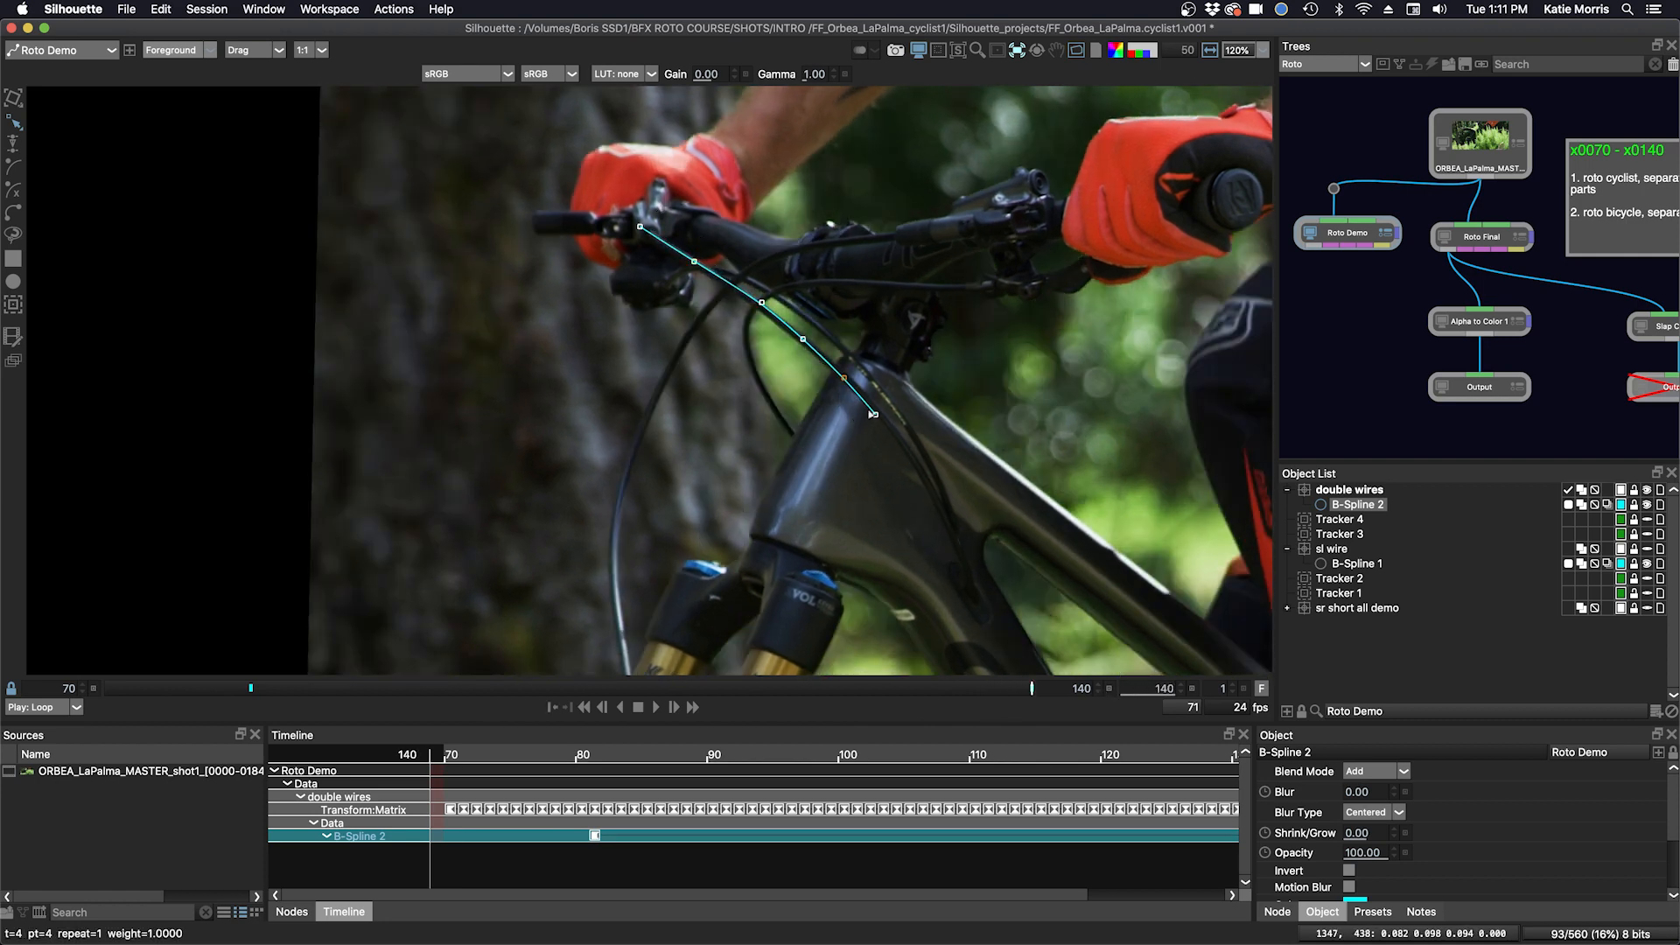
- Refit the spline's middle and end points to the lower wire at frame 112
key("Left")
key("Left")
key("Left")
key("Left")
key("Left")
key("Left")
key("Left")
key("Left")
key("Left")
key("Left")
key("Left")
key("Left")
key("Left")
key("Left")
key("Left")
key("Left")
key("Left")
key("Left")
key("Left")
key("Left")
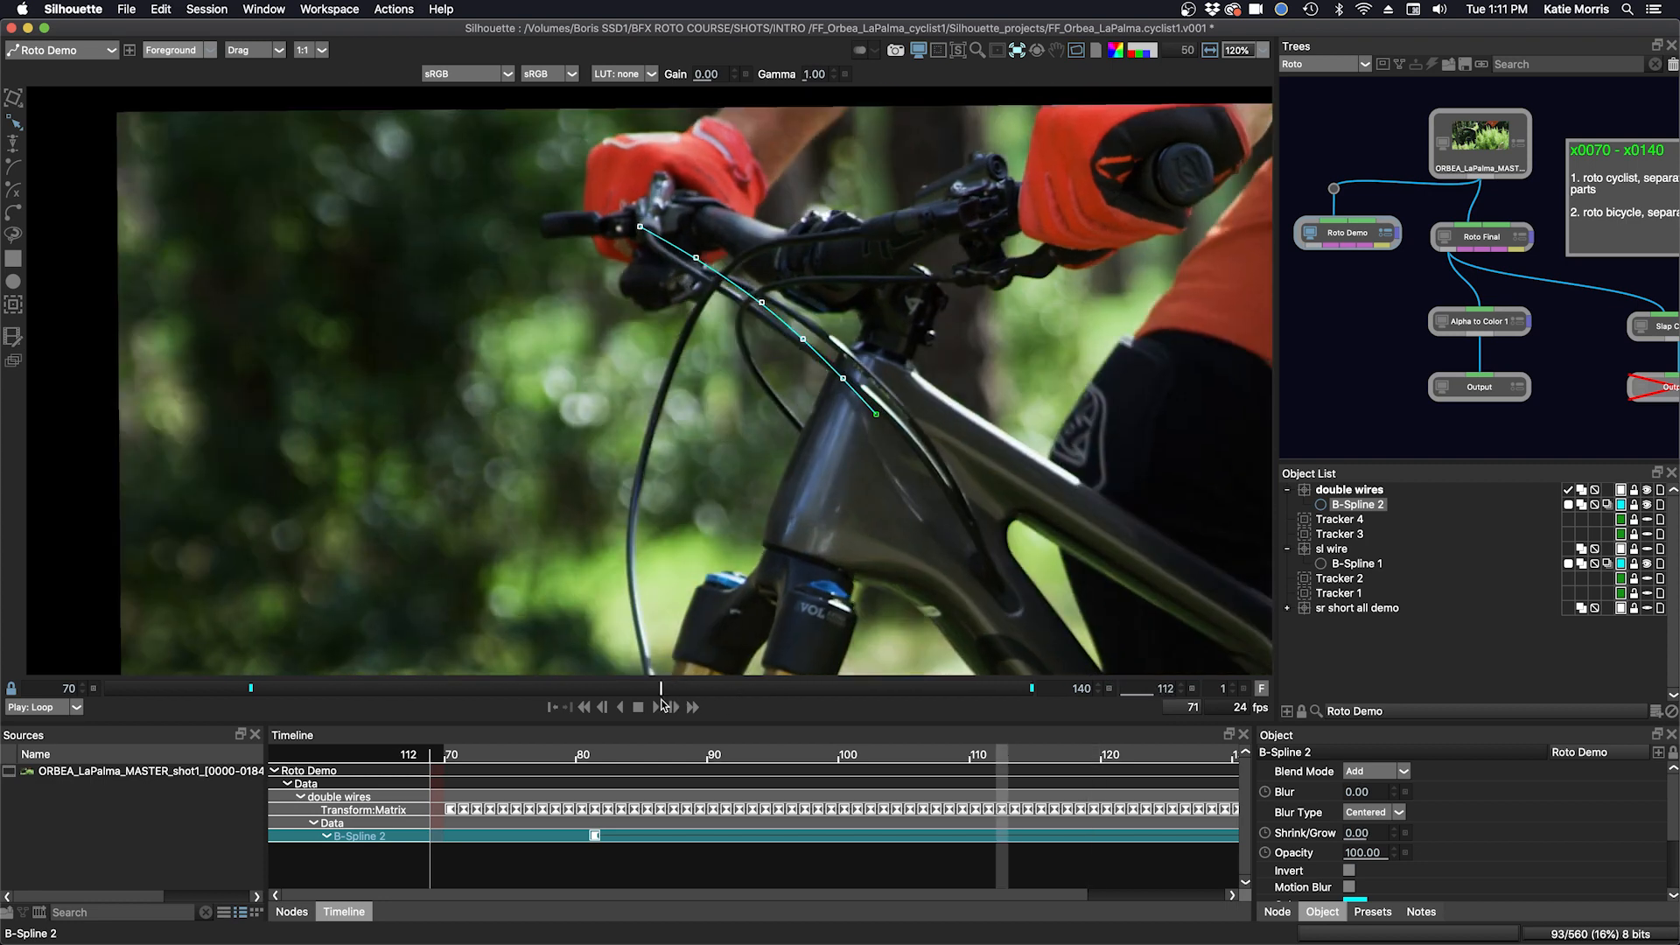
left_click_drag(694, 261, 681, 266)
left_click_drag(761, 302, 756, 312)
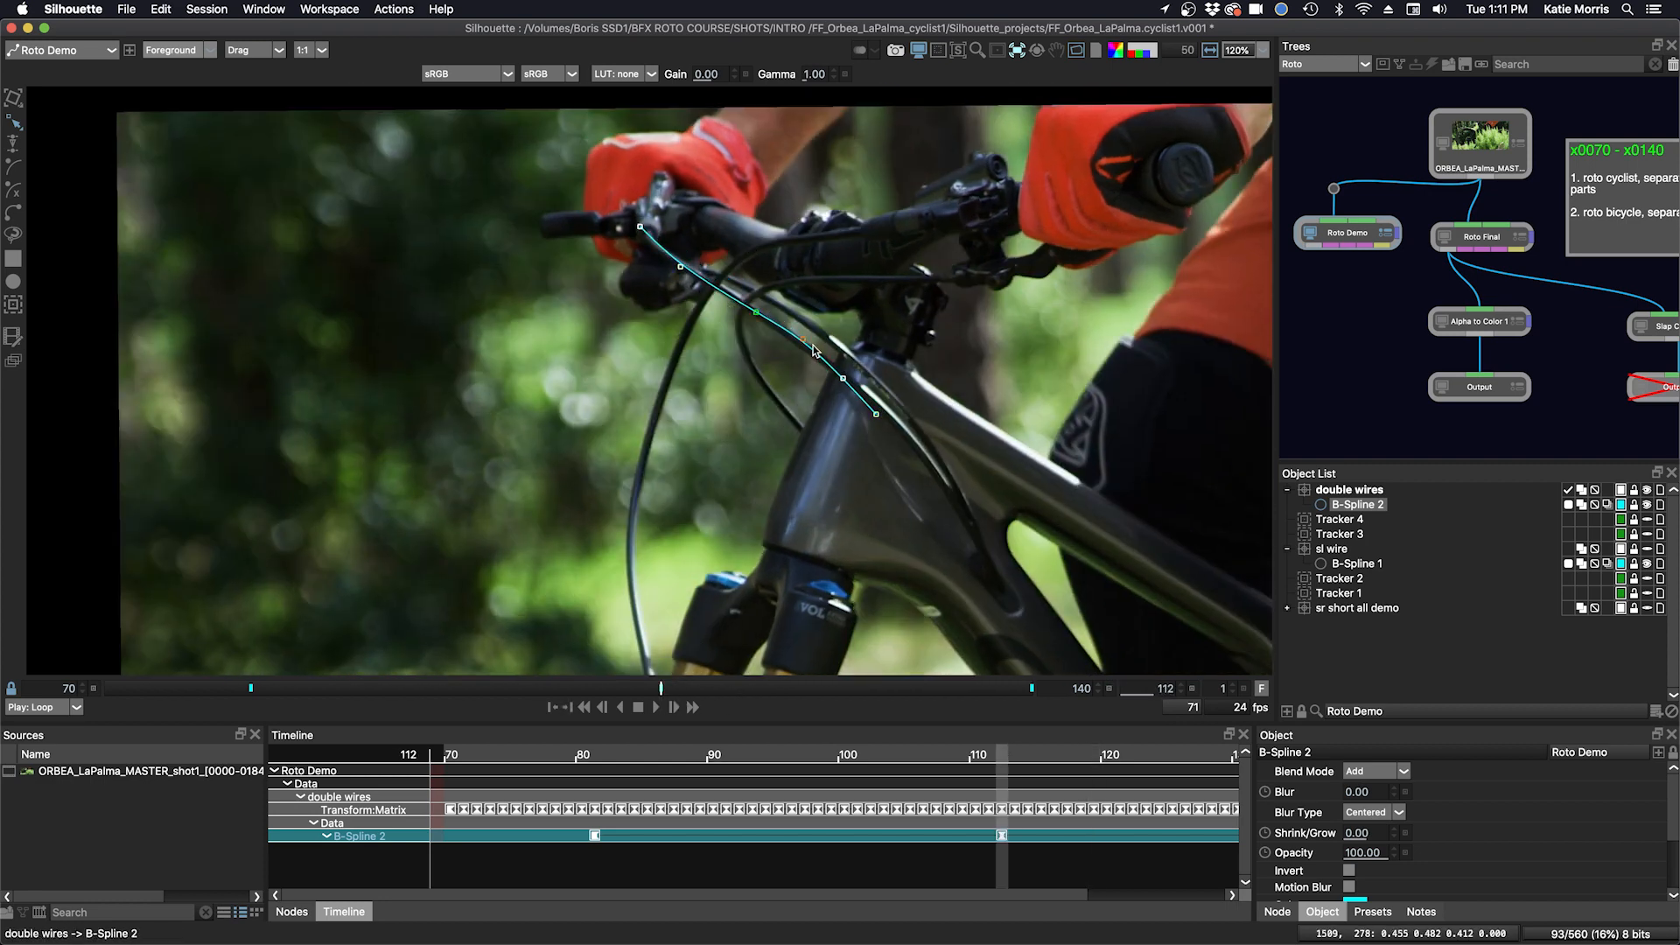
left_click_drag(860, 400, 865, 396)
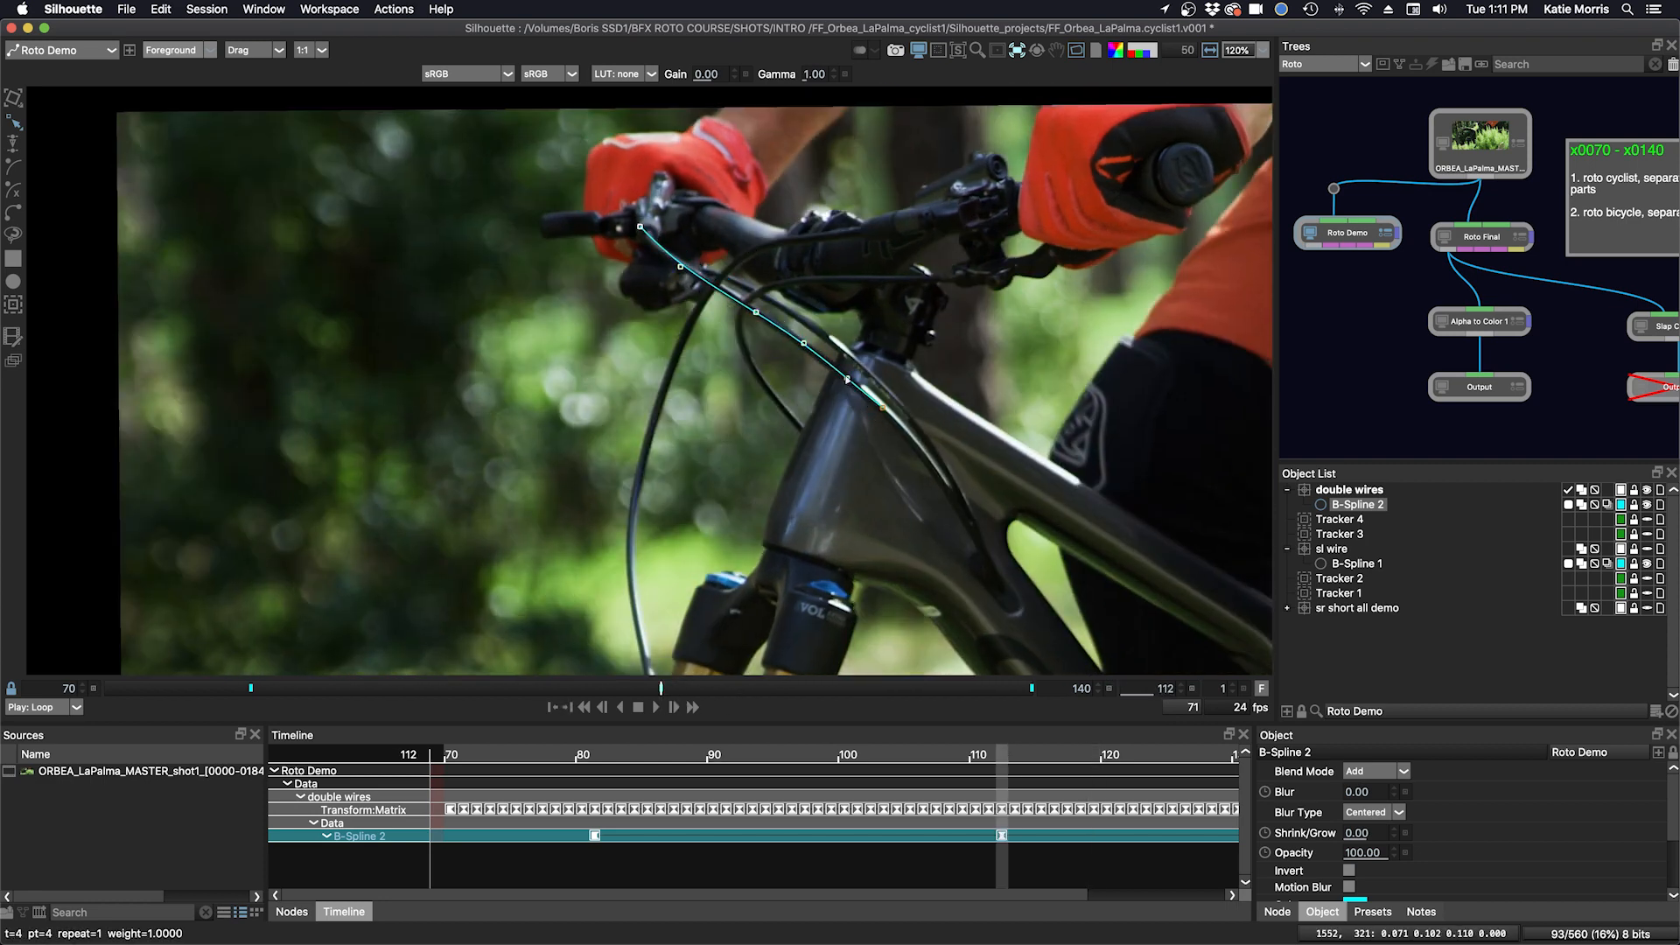
- Refit the spline's upper points to the lower wire at frame 95
left_click_drag(679, 267, 695, 264)
key("Left")
key("Left")
key("Left")
key("Left")
key("Left")
key("Left")
key("Left")
key("Left")
key("Left")
key("Left")
key("Left")
key("Left")
key("Left")
key("Left")
key("Left")
key("Left")
key("Left")
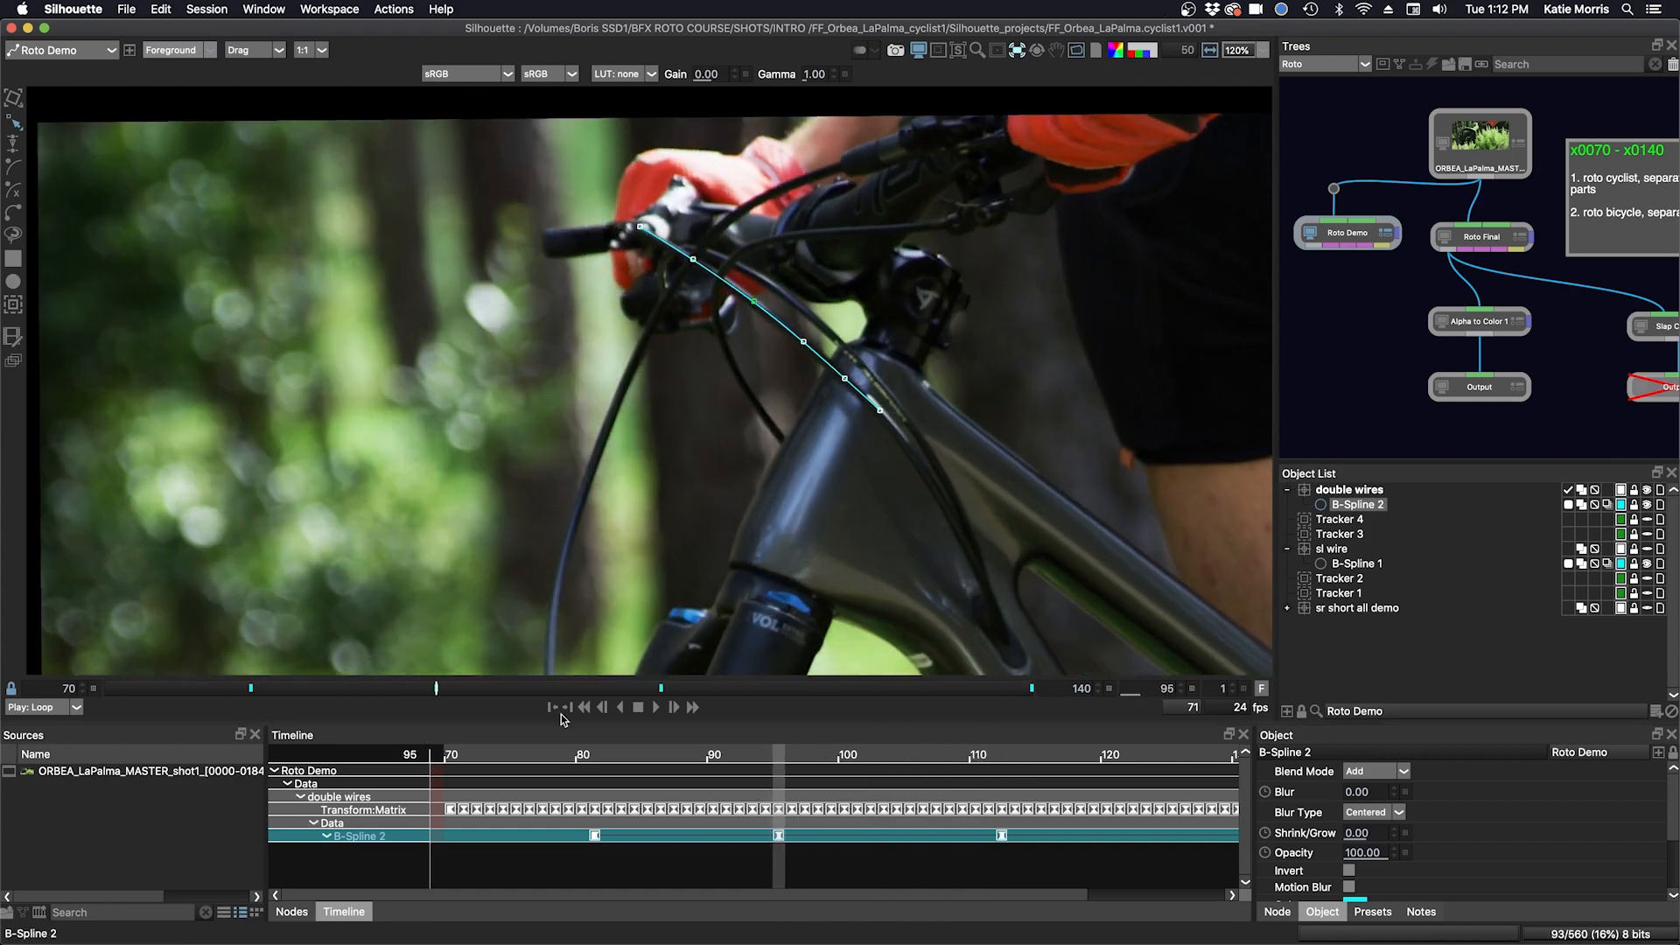
- Nudge the spline's middle points onto the lower wire at frames 70 and 74
left_click_drag(435, 690, 72, 689)
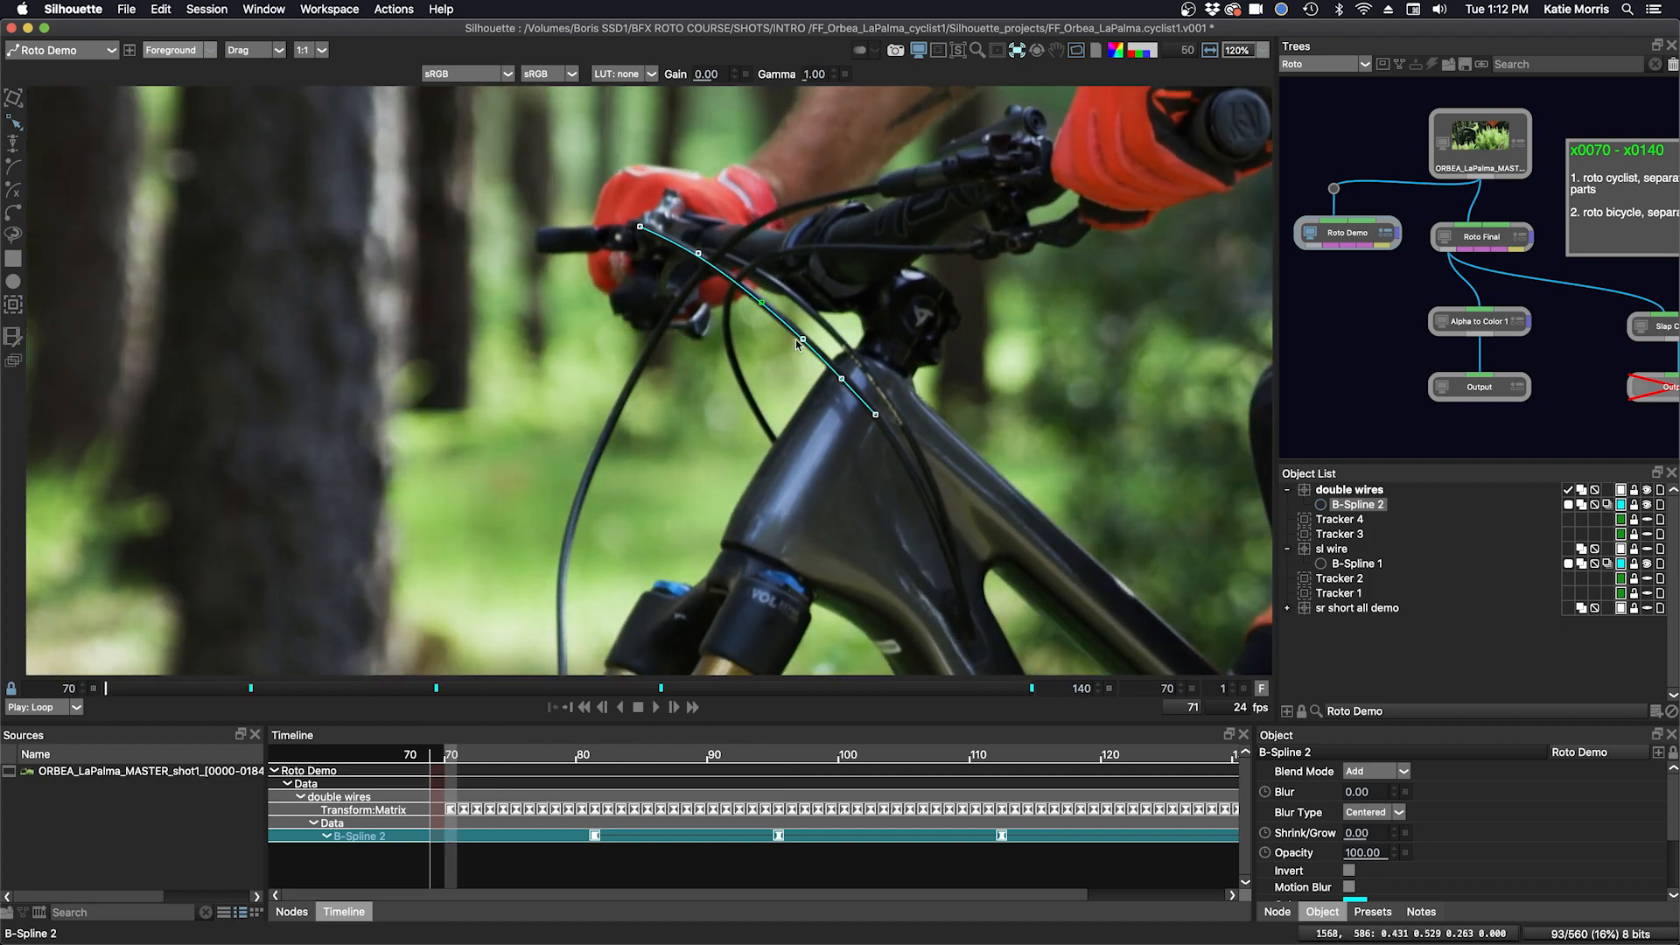
left_click_drag(803, 338, 794, 337)
left_click_drag(106, 689, 159, 696)
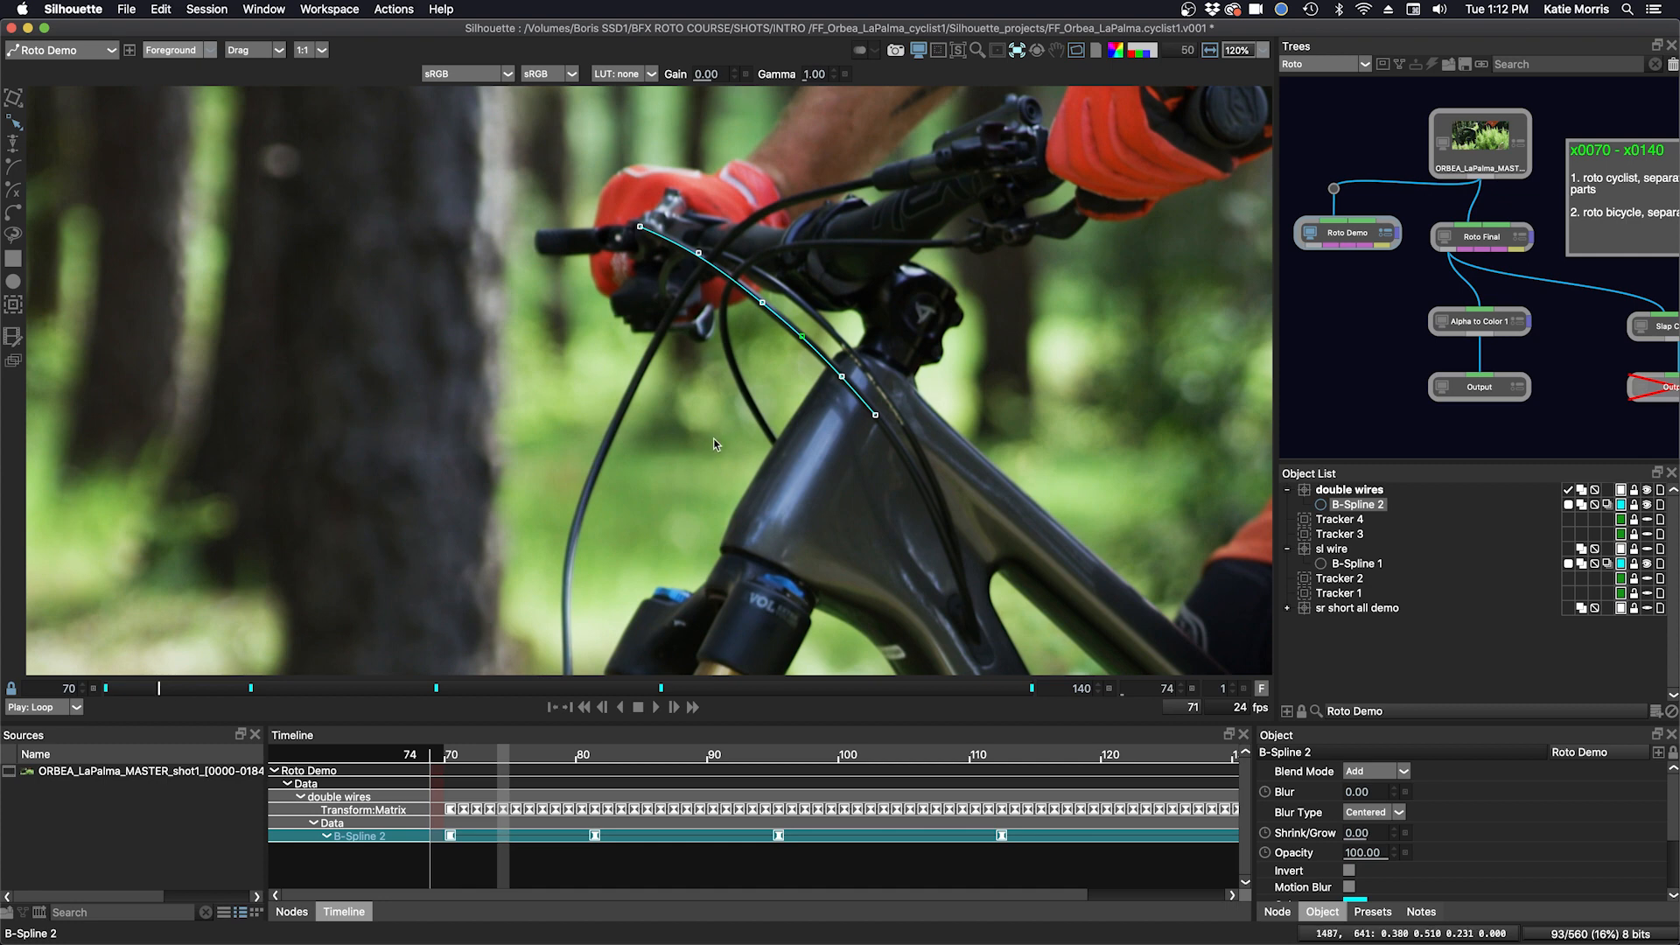
left_click_drag(763, 304, 763, 301)
- Check the spline's fit through the shot from frame 74 and refit its second and third points at frame 88
key("x")
key("x")
key("x")
key("x")
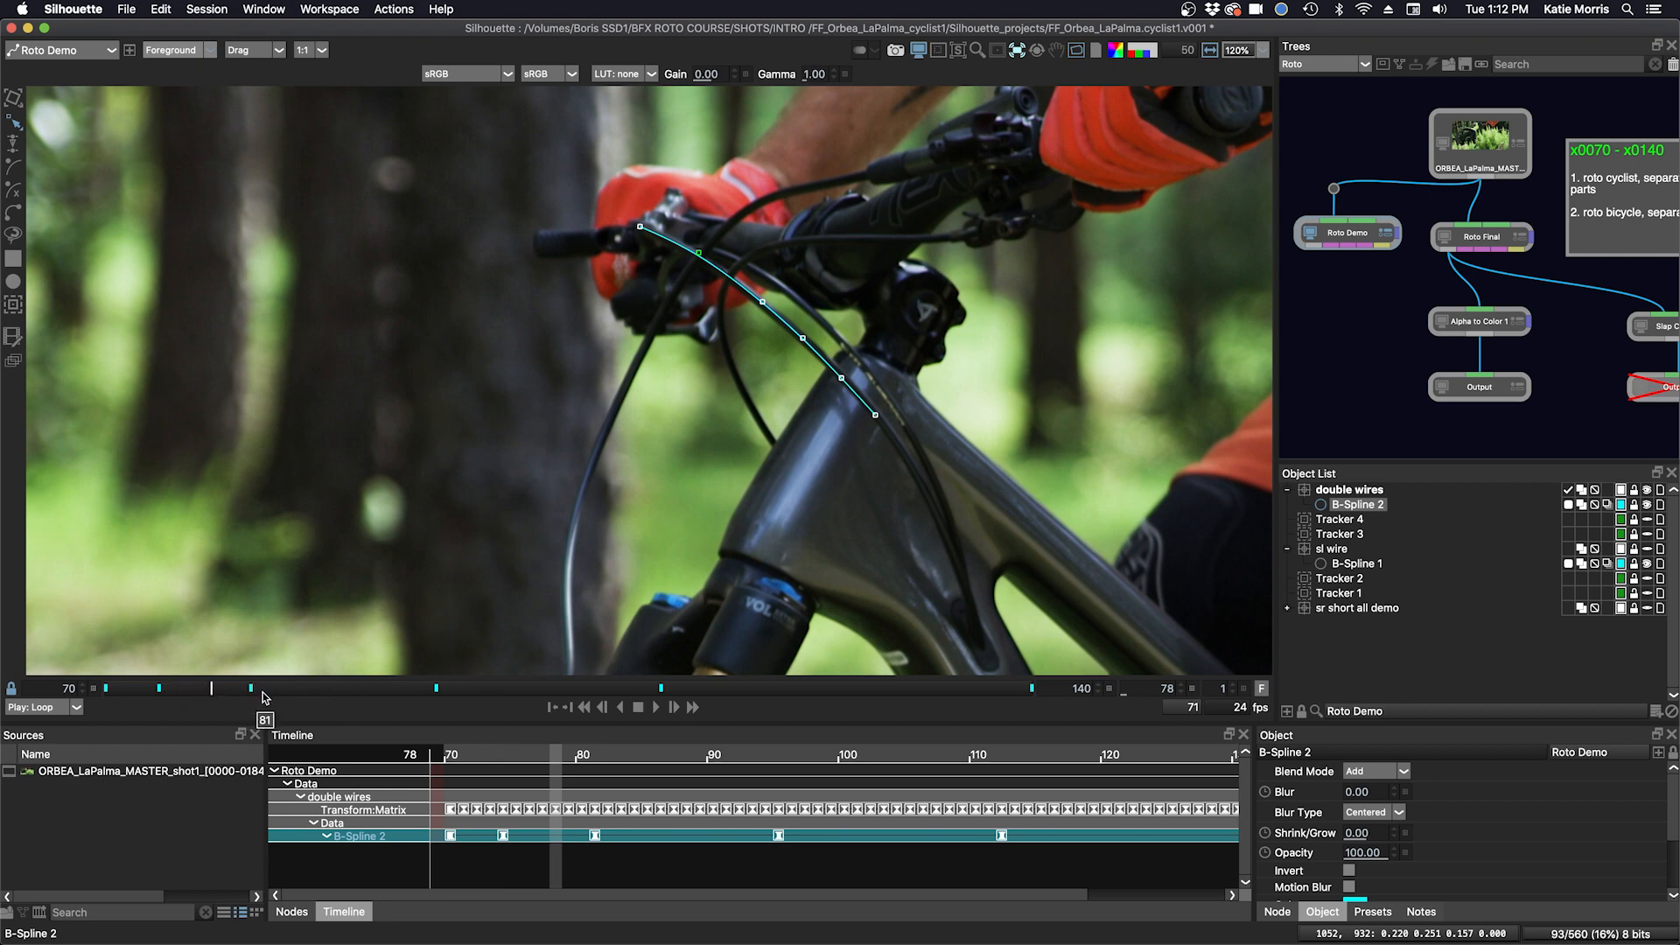
key("x")
key("x")
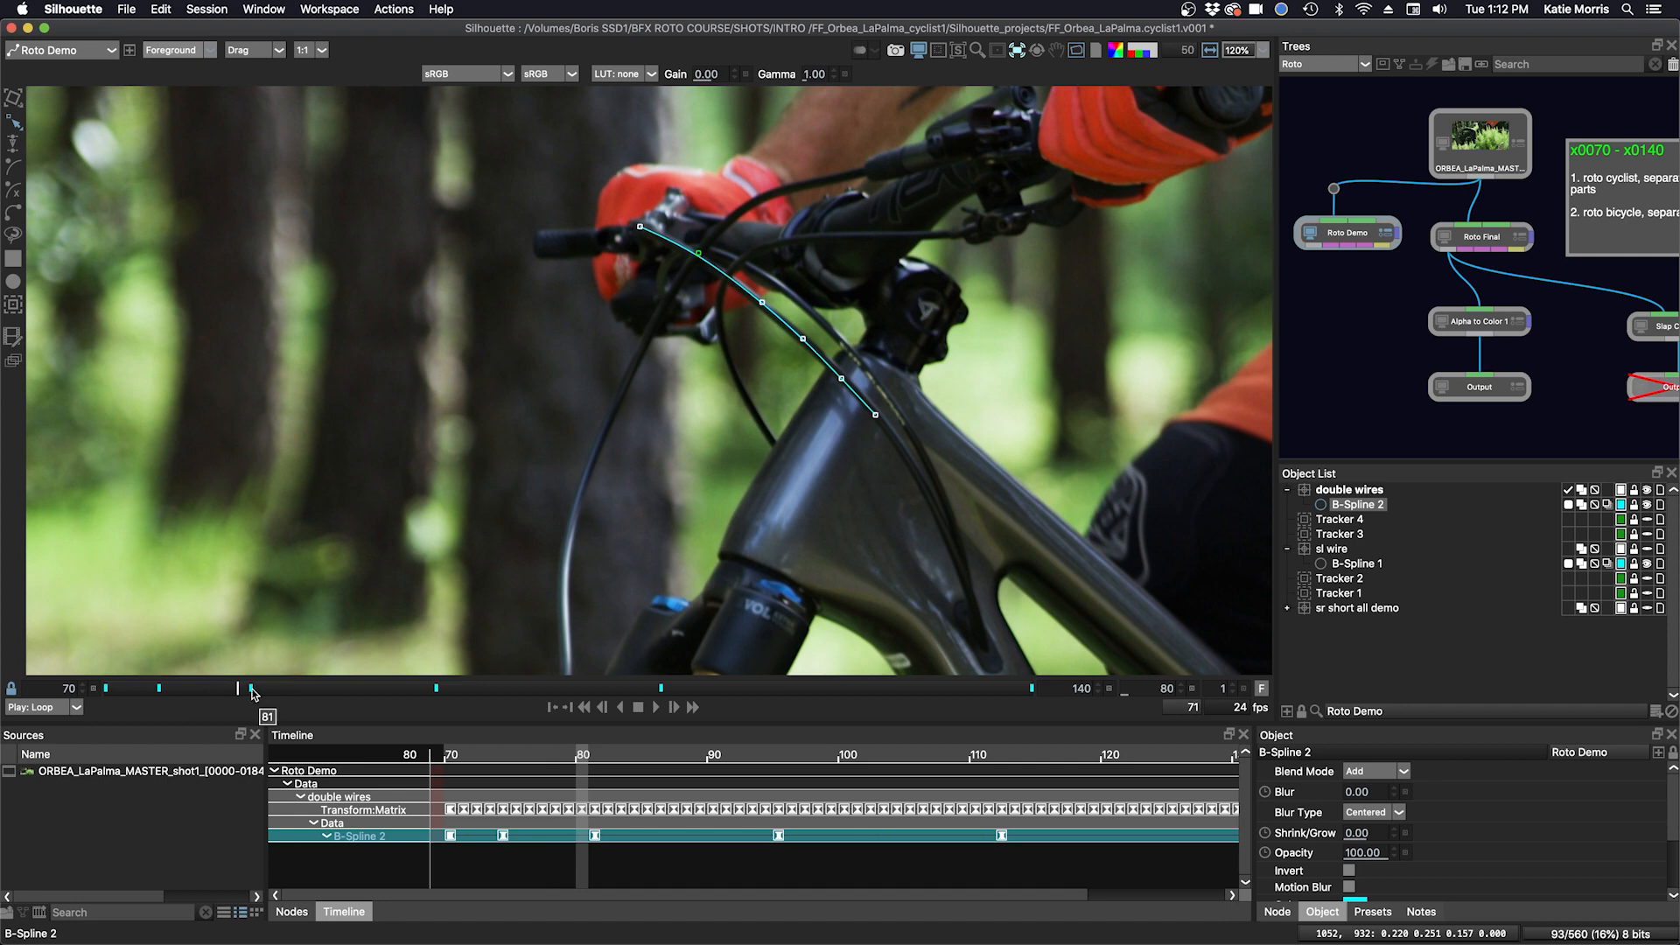
key("x")
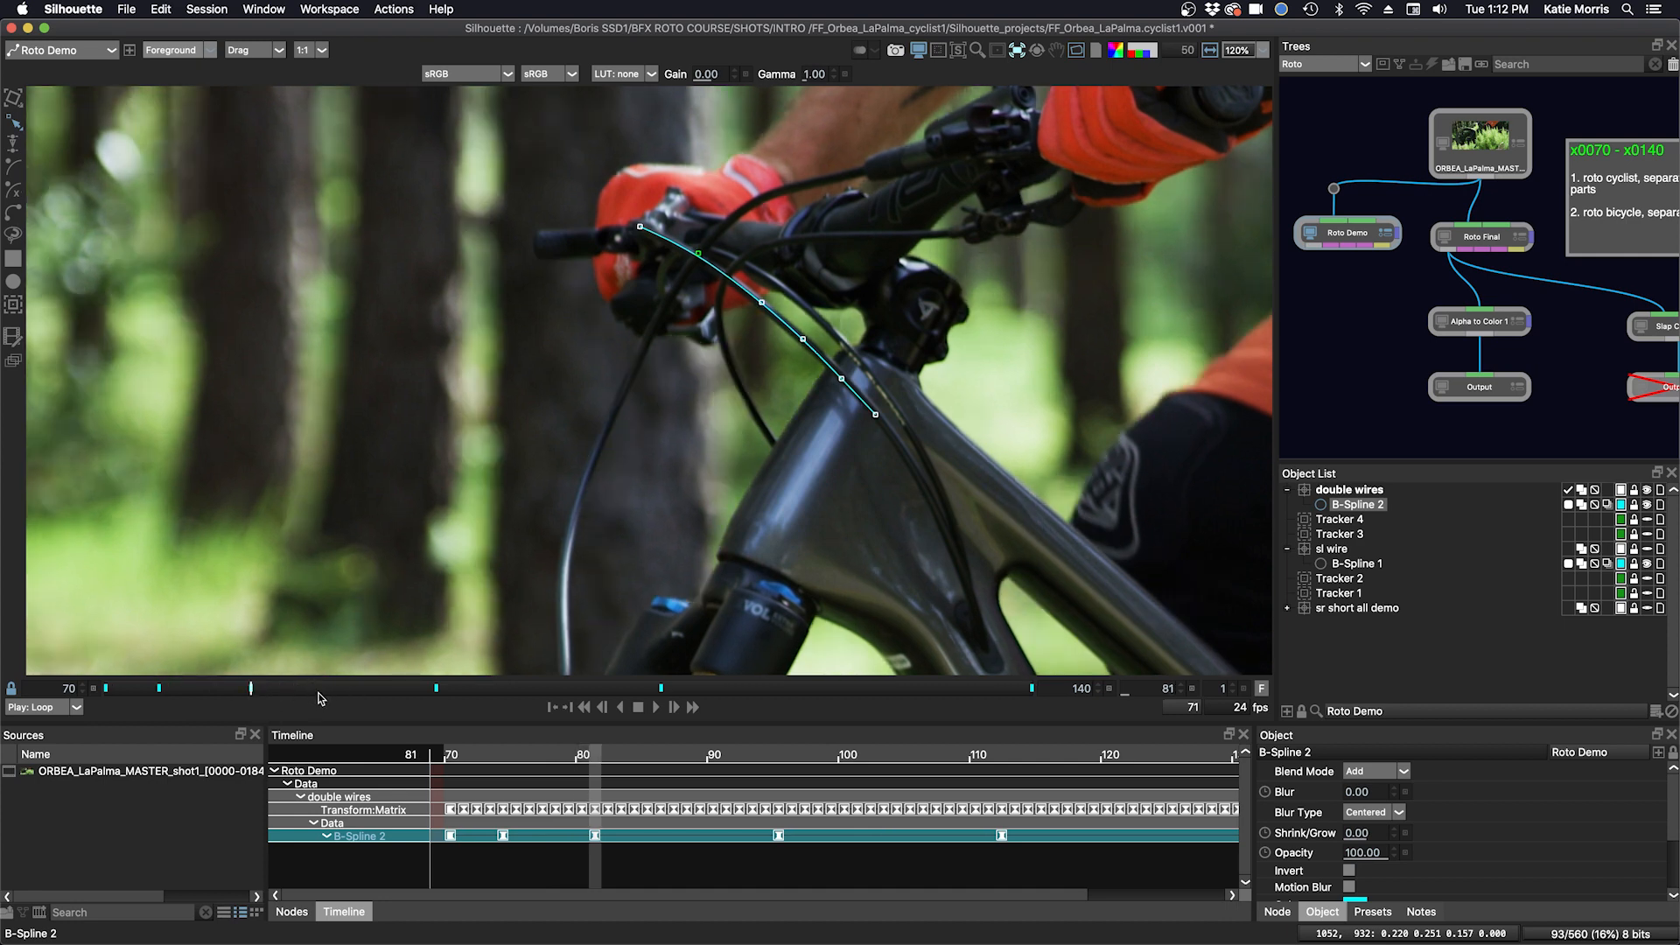
left_click(344, 689)
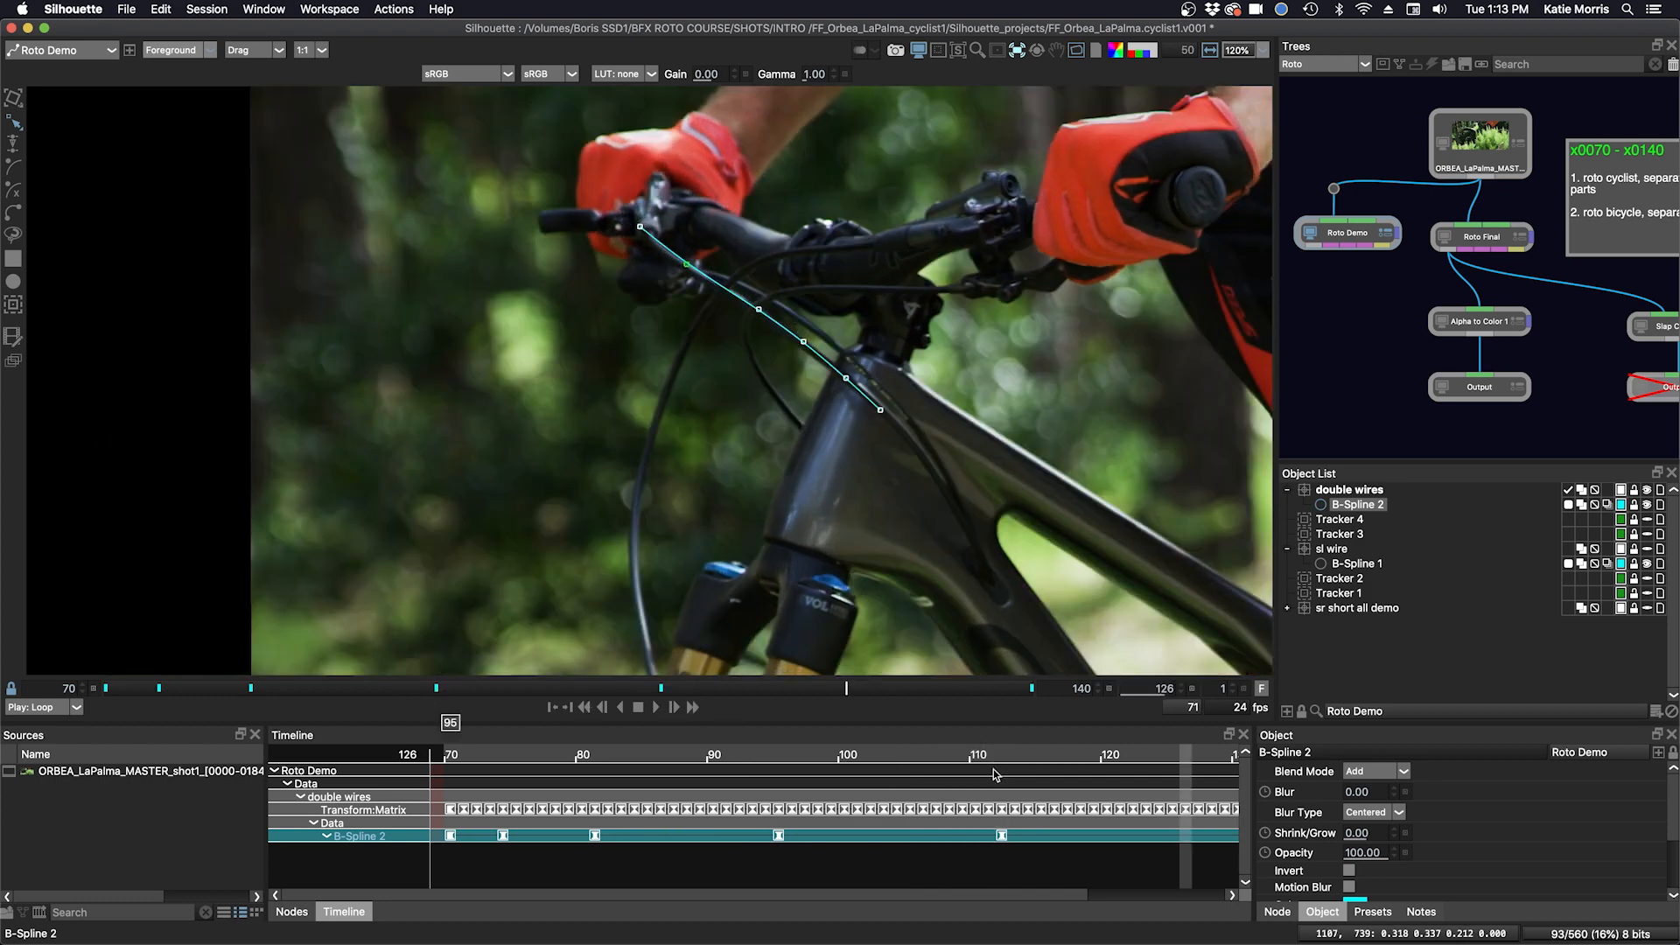
left_click_drag(1177, 761, 691, 783)
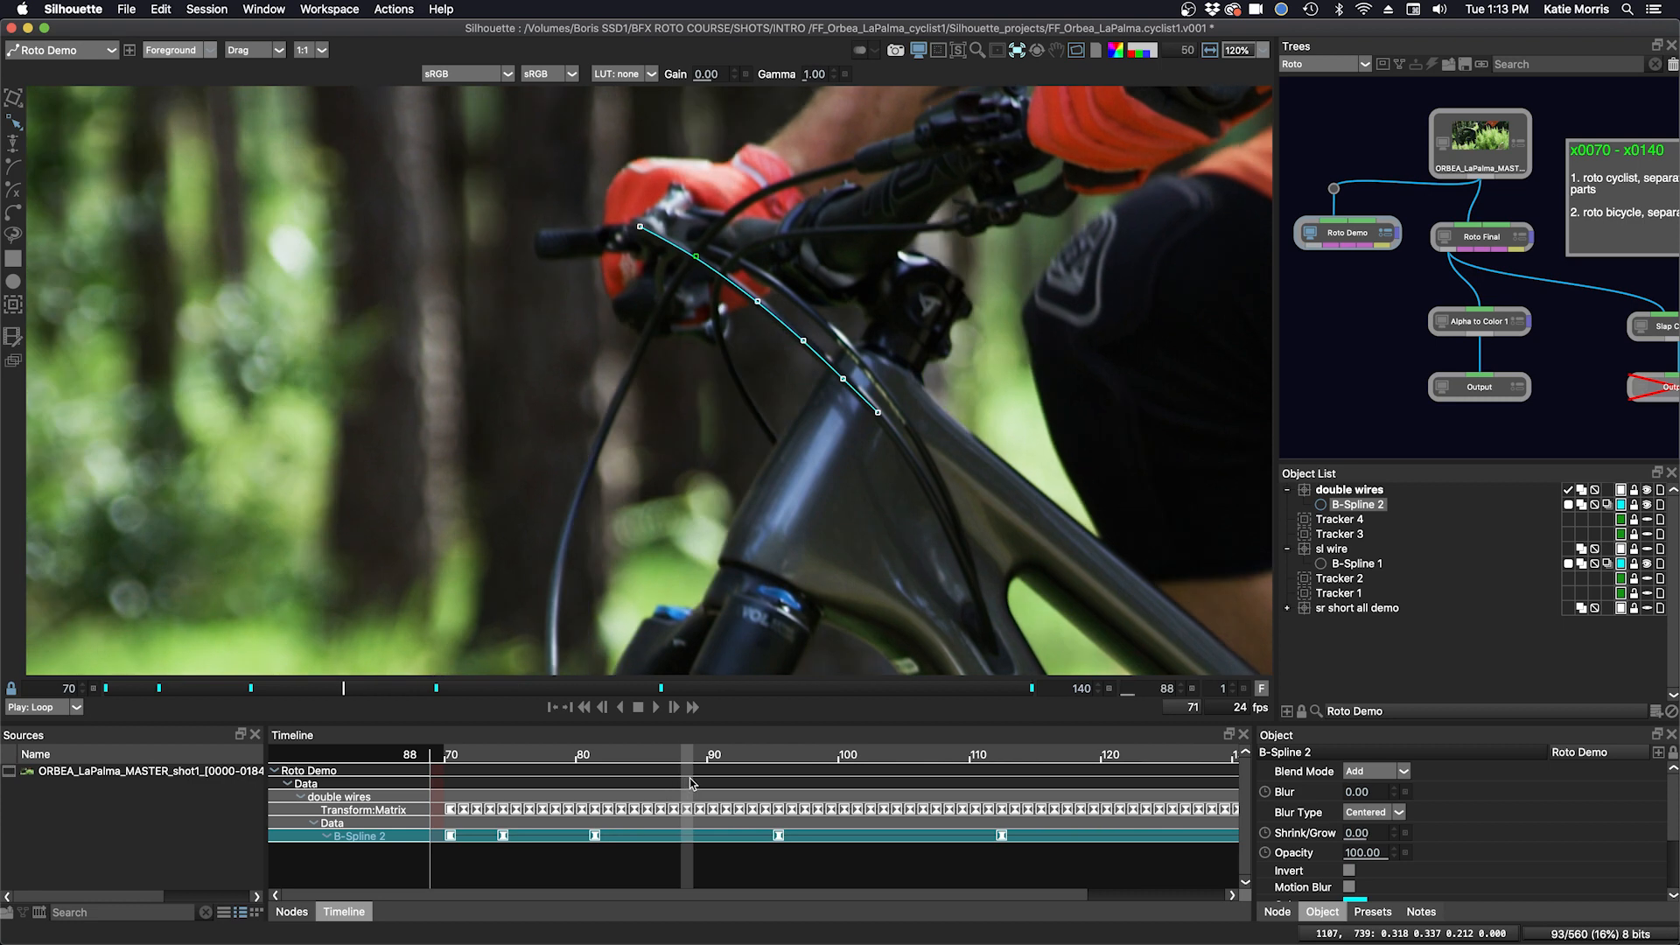
left_click(759, 302)
left_click_drag(760, 302, 757, 299)
left_click(693, 256)
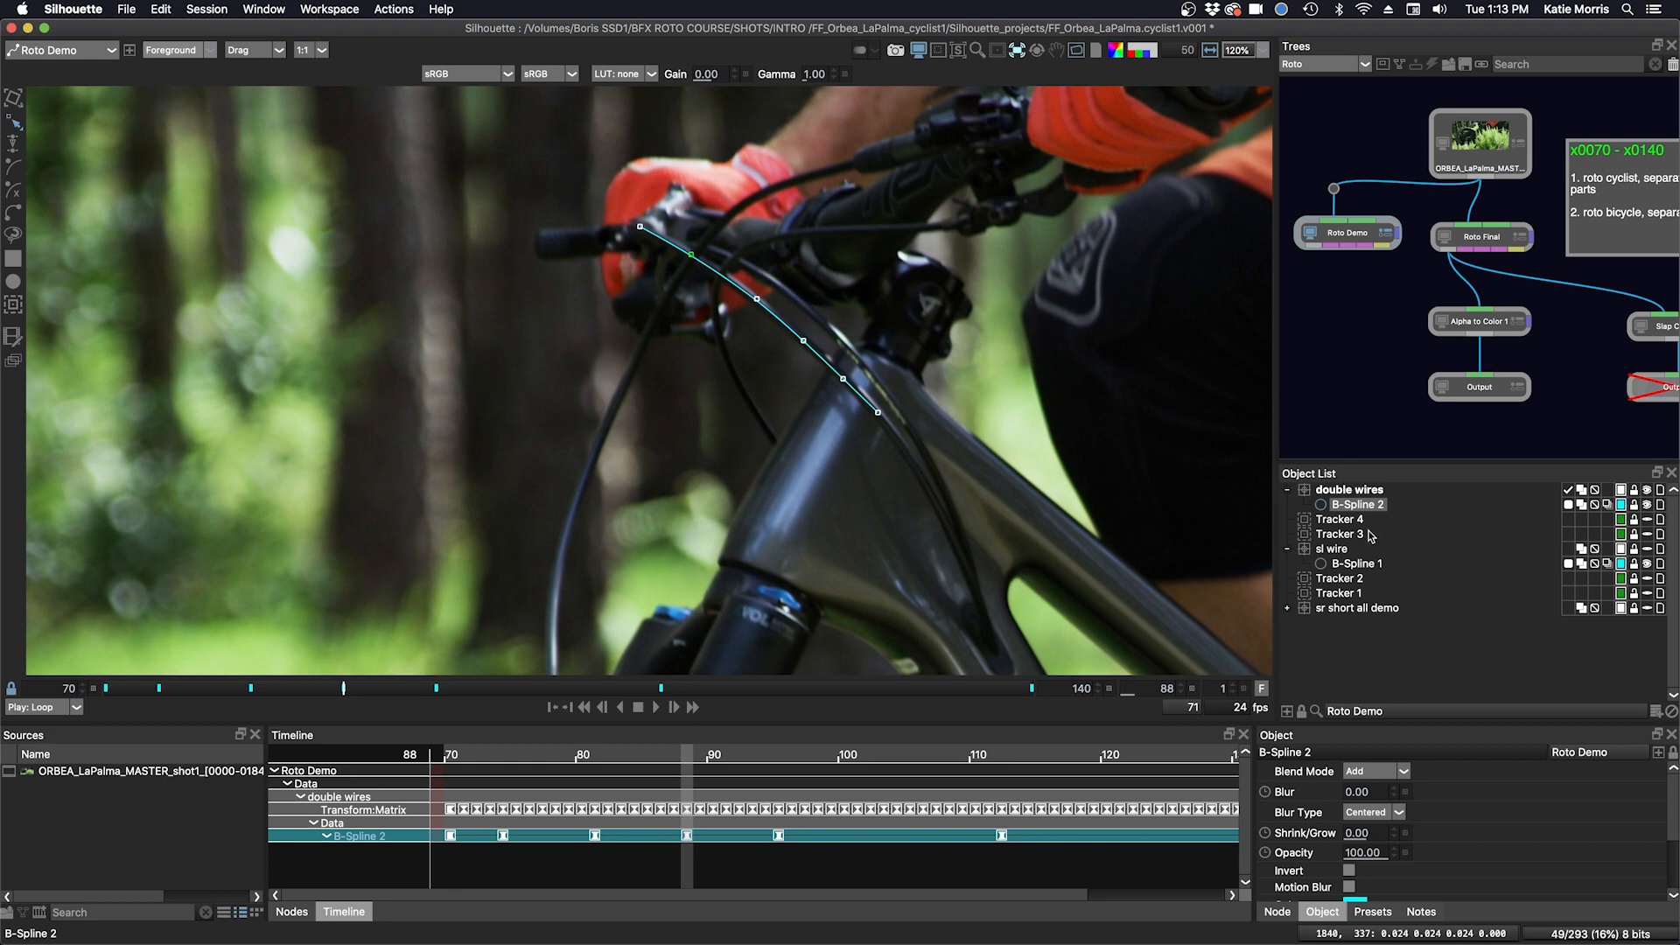
- Rename the B-spline in the double wires layer to "lower wire" and duplicate it
left_click(1347, 506)
left_click_drag(1351, 509, 1353, 512)
left_click_drag(1359, 512, 1358, 510)
type("lower wire")
key("Return")
key("super+d")
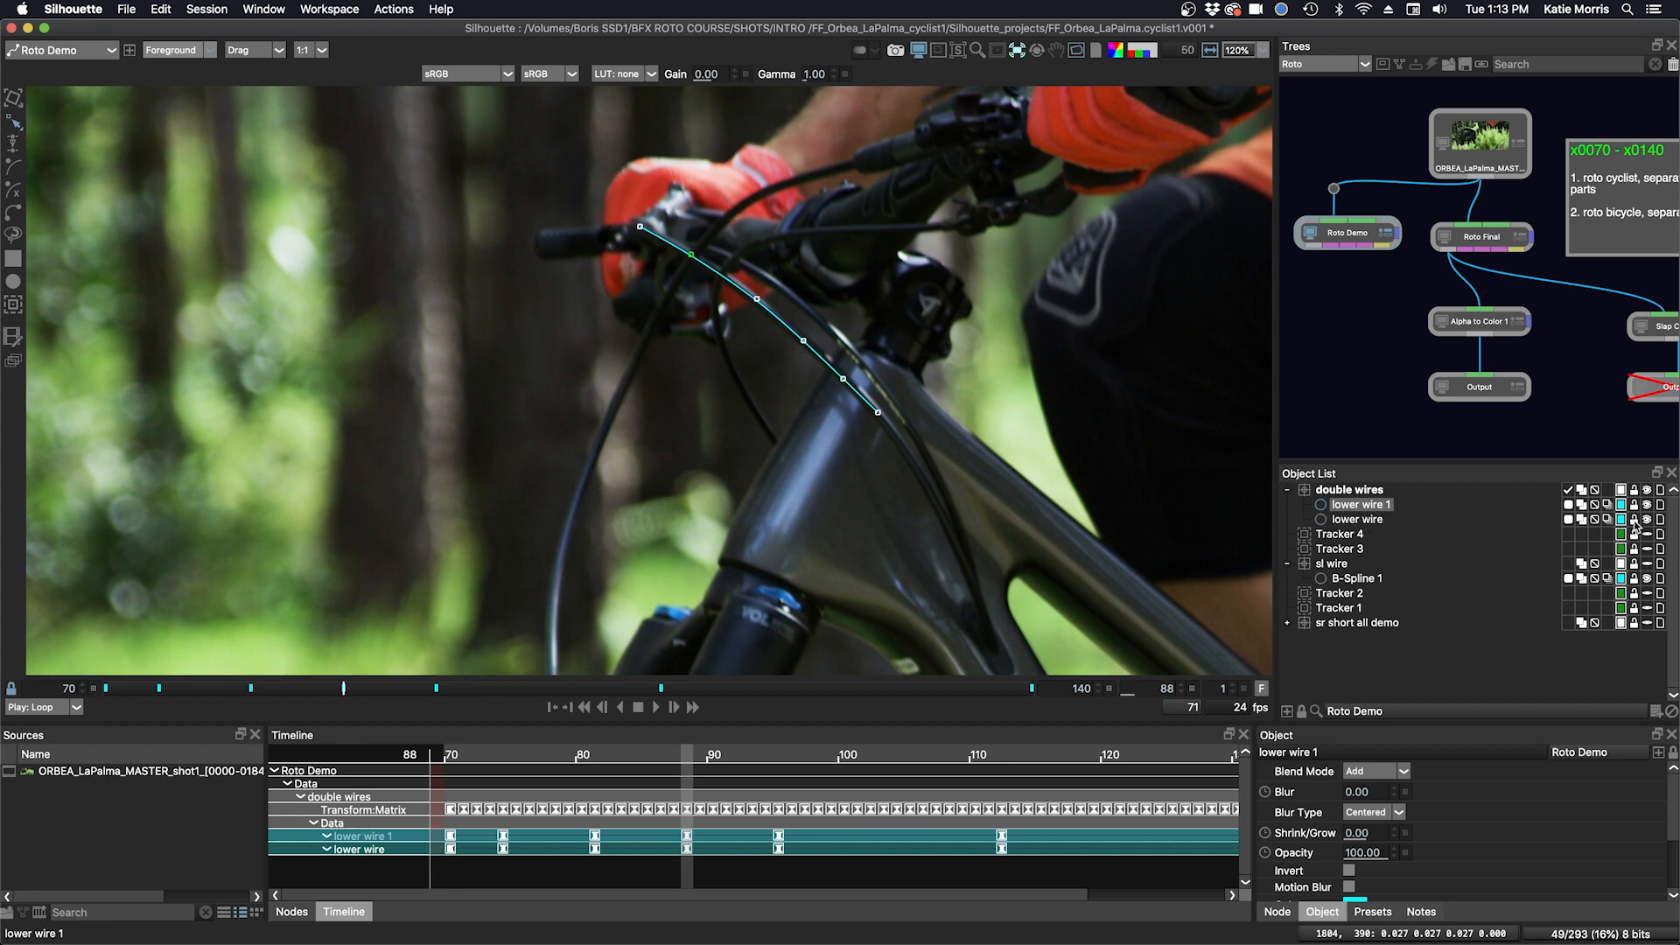
- Rename the duplicated spline to "upper wire" and set its outline colour to red
double_click(1344, 505)
left_click_drag(1328, 509, 1380, 509)
type("upp")
key("Return")
left_click(1623, 507)
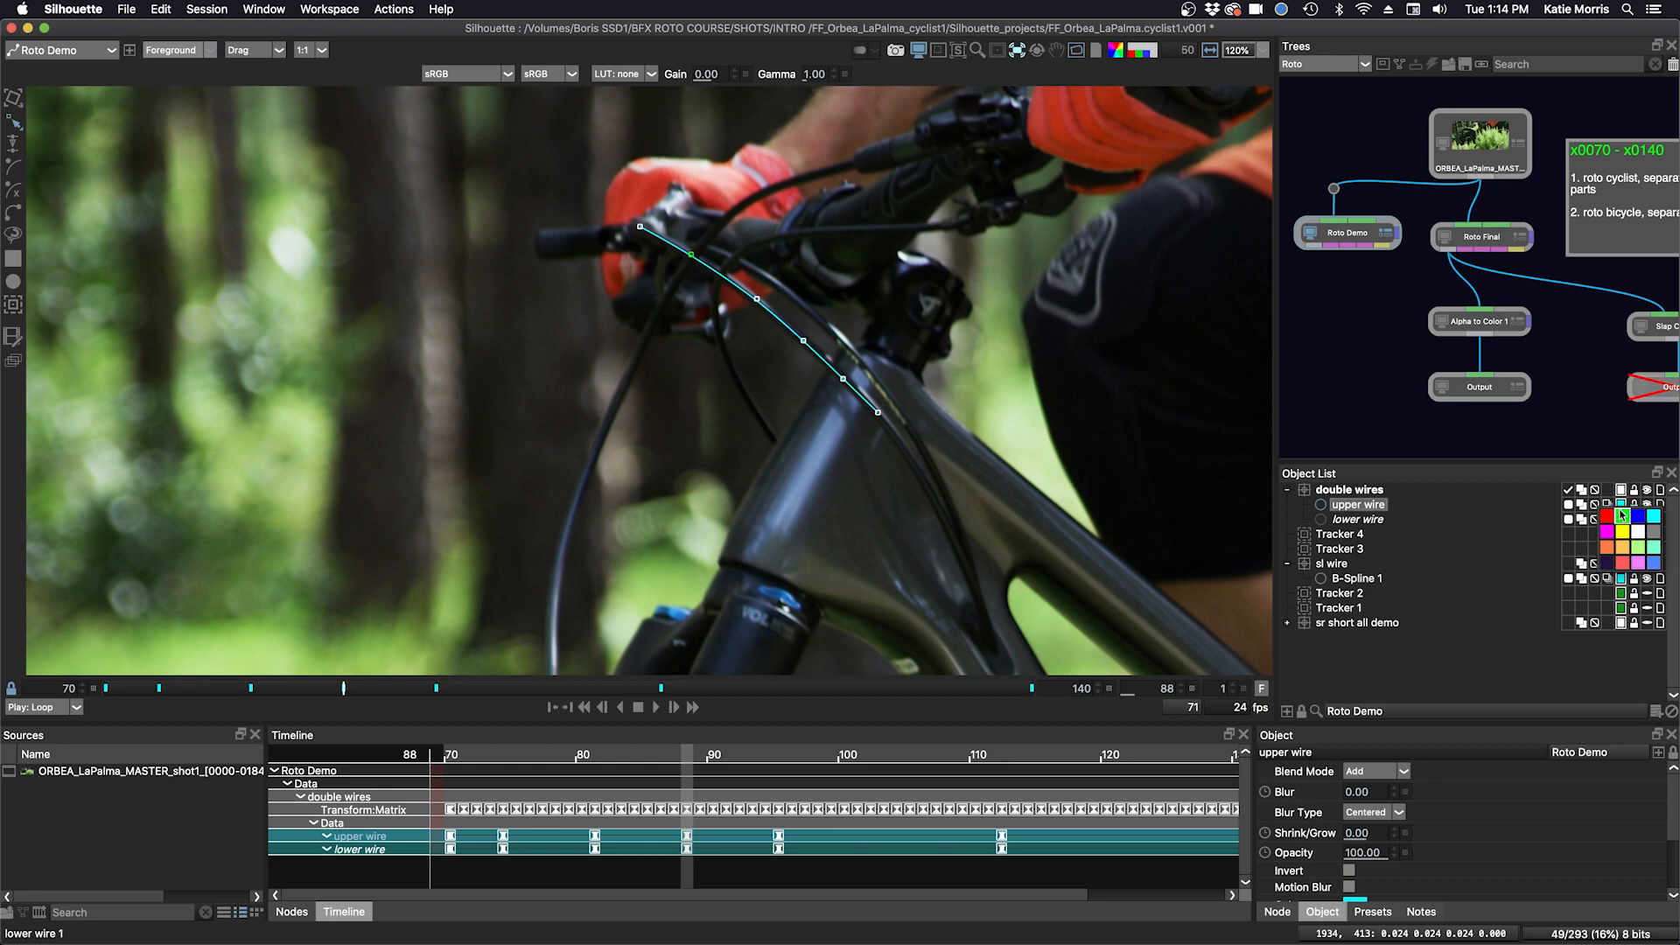
left_click(1607, 517)
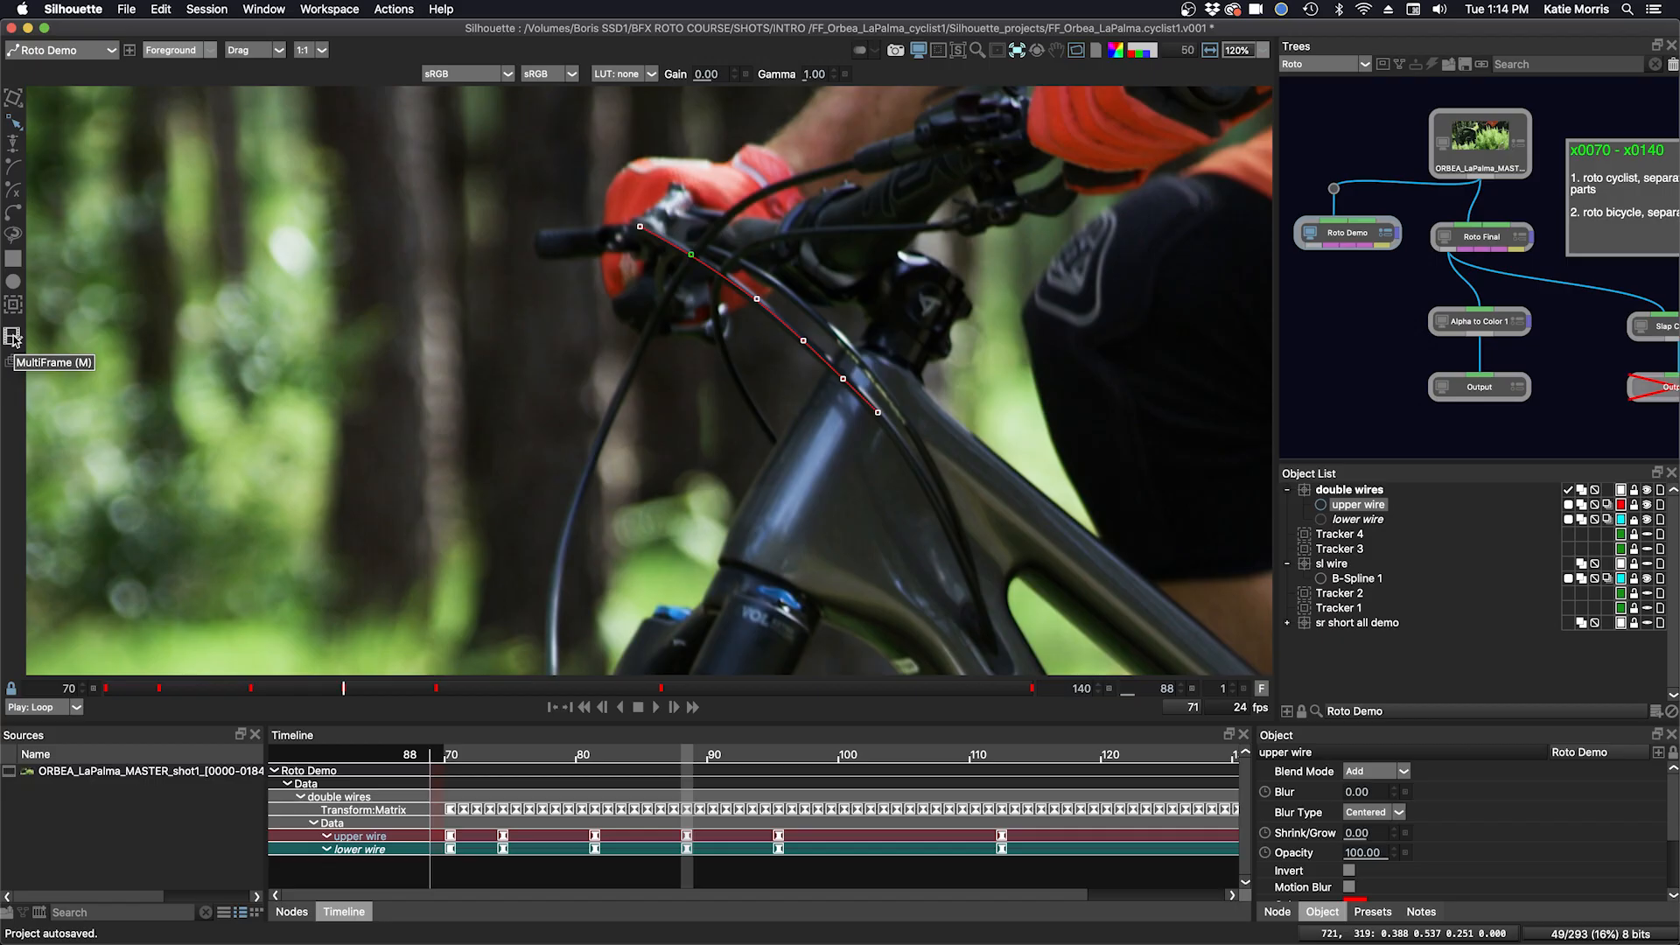
- Enable MultiFrame editing for frames 70 to 140 and move the duplicate spline's points onto the upper of the double wires
left_click(27, 427)
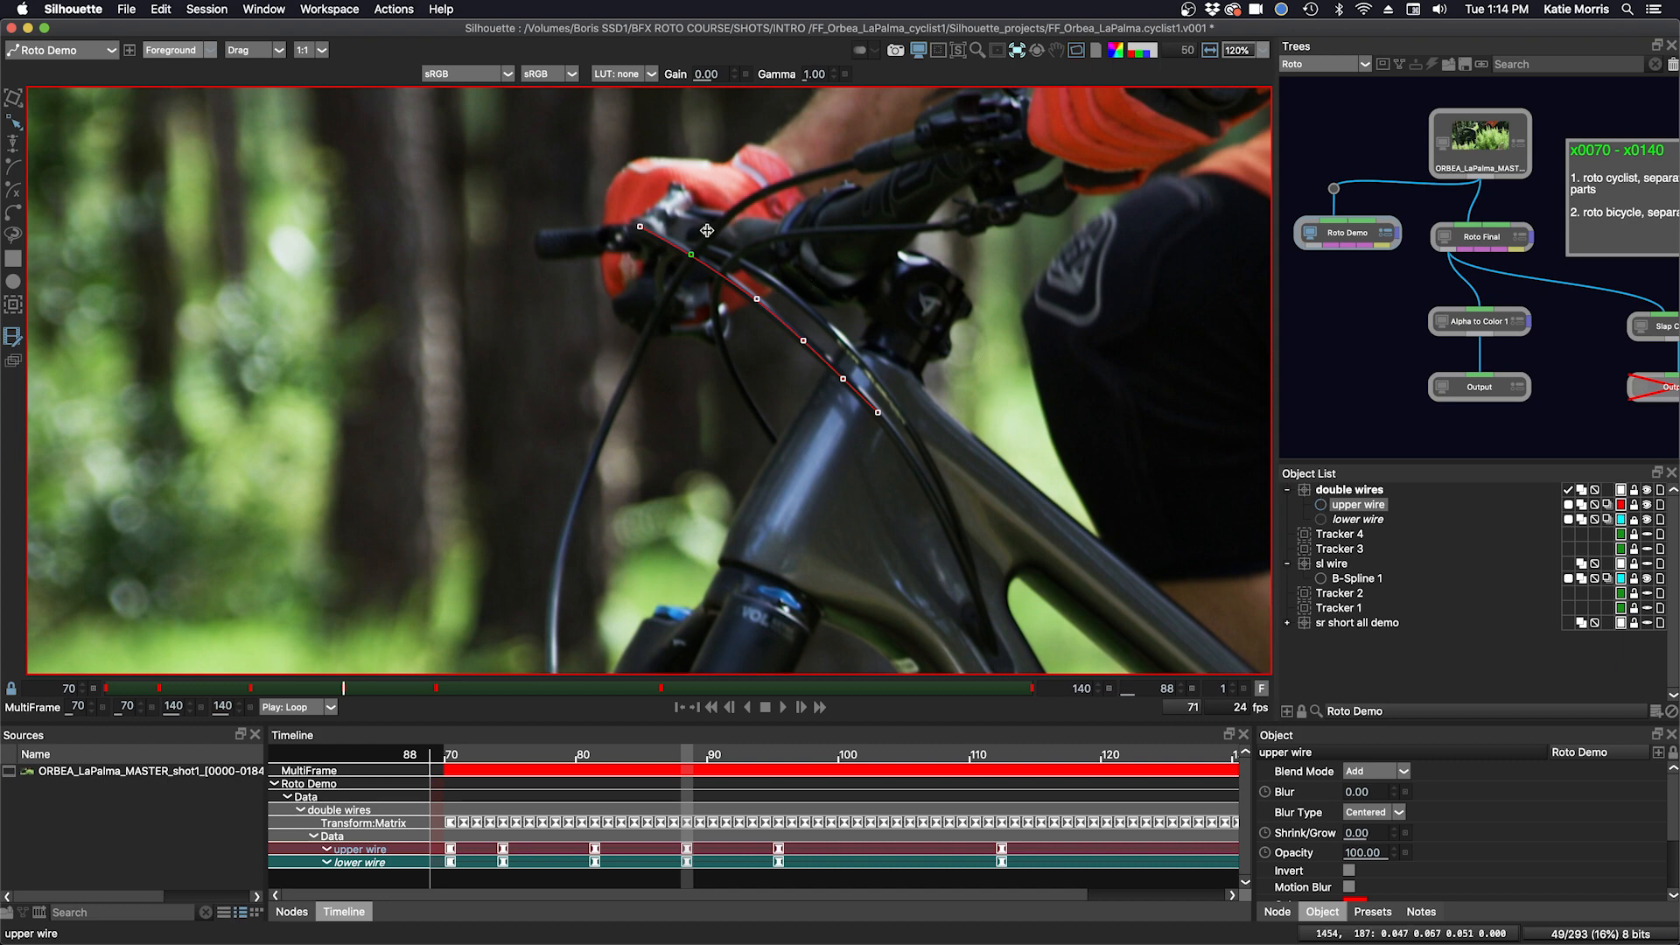
left_click_drag(691, 254, 662, 224)
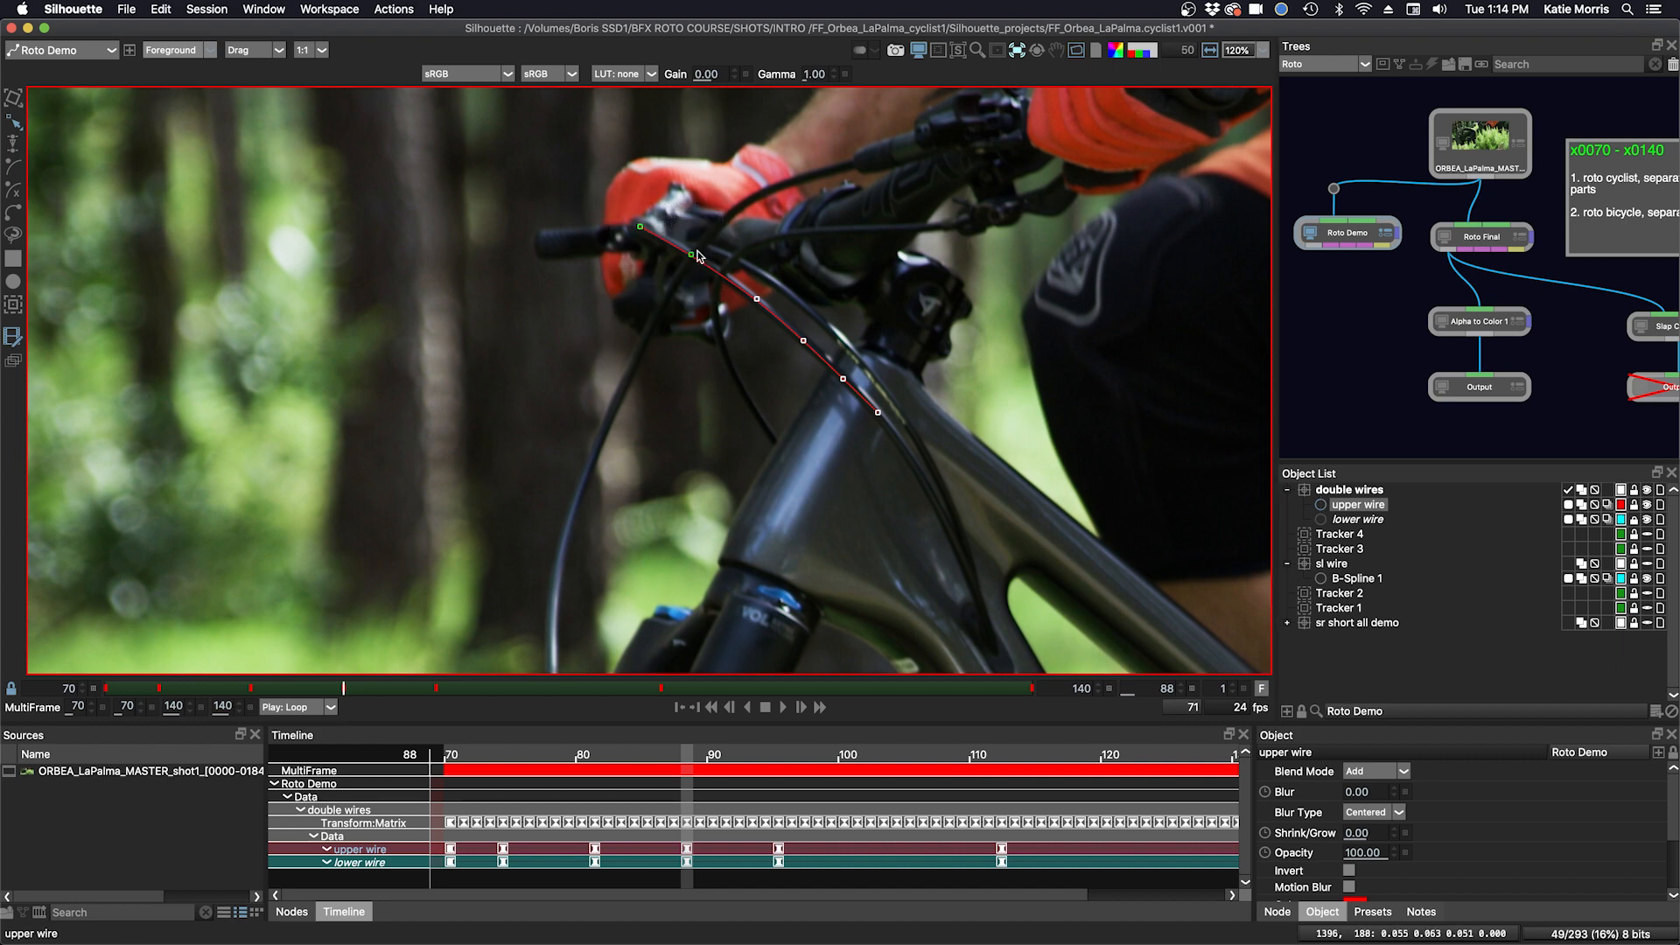
left_click(713, 252)
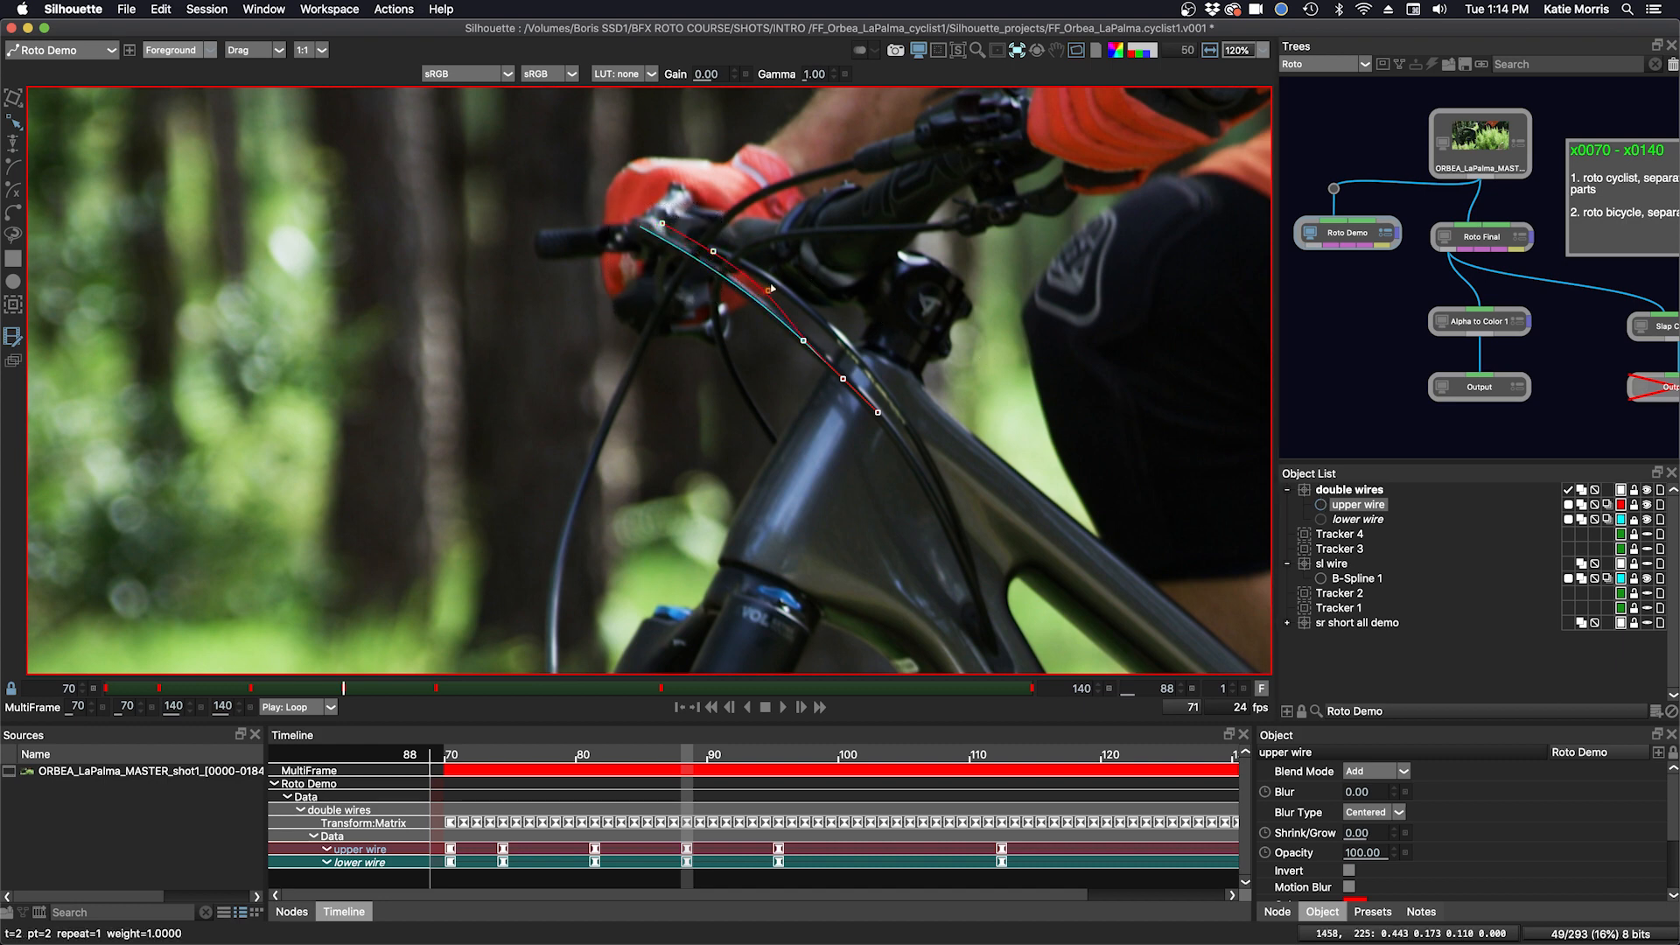
left_click(782, 277)
left_click_drag(843, 378, 892, 404)
left_click(866, 363)
left_click(785, 280)
left_click(715, 253)
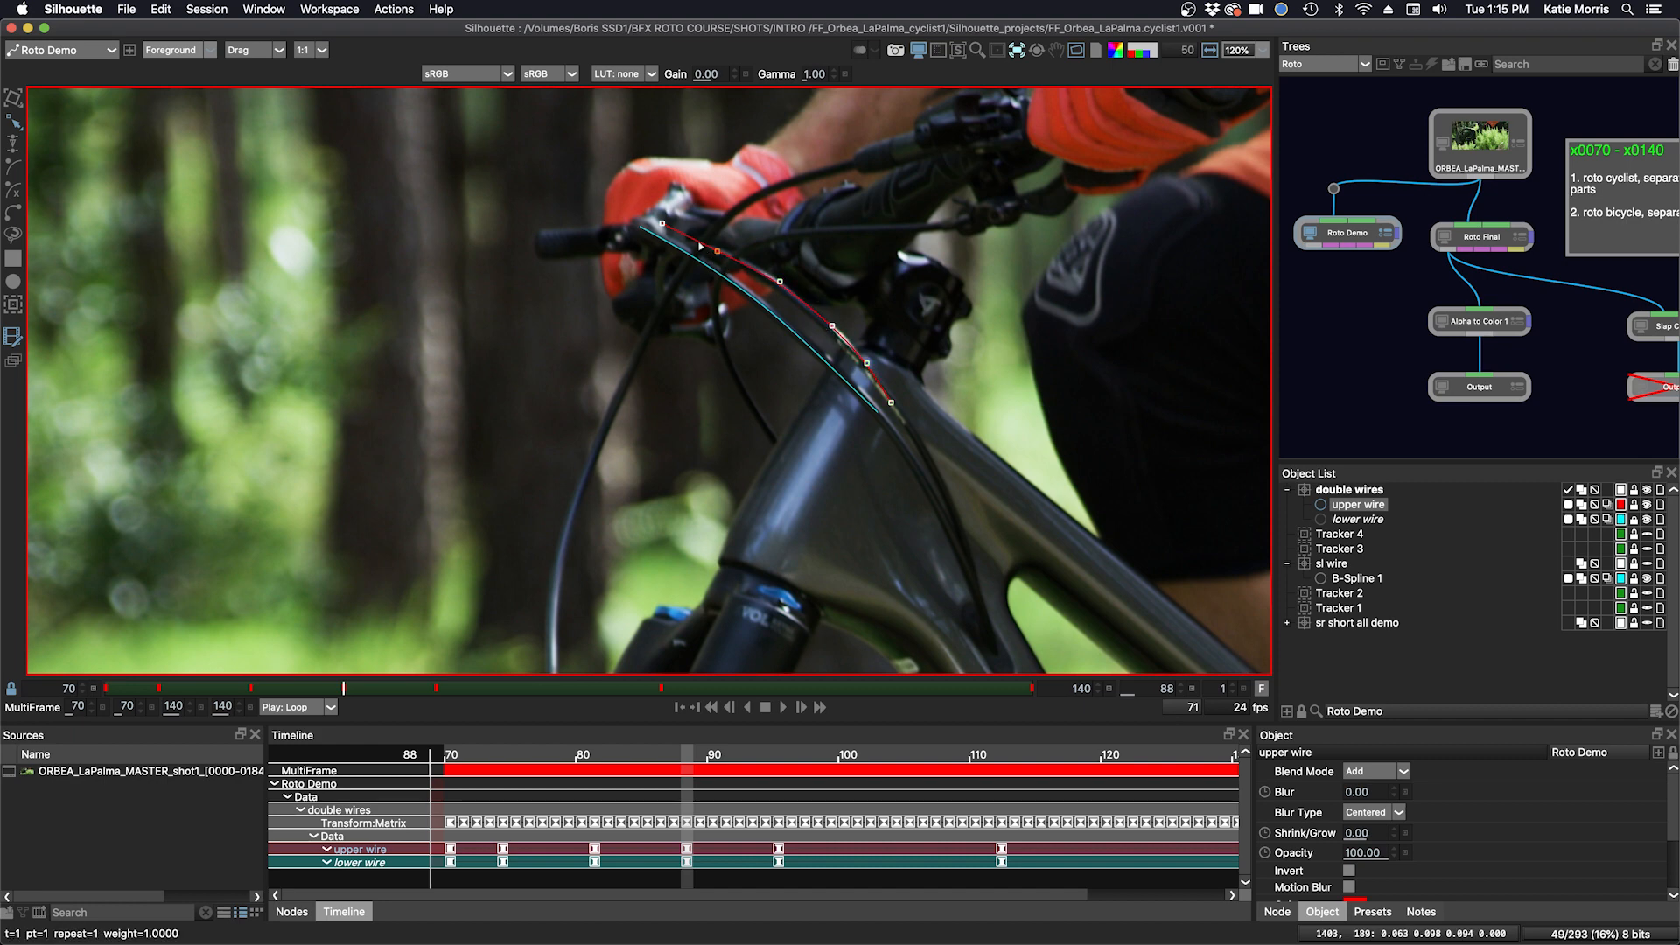
- Fine-tune the upper wire spline's first and middle points across all frames and turn off MultiFrame
left_click(661, 225)
left_click(542, 466)
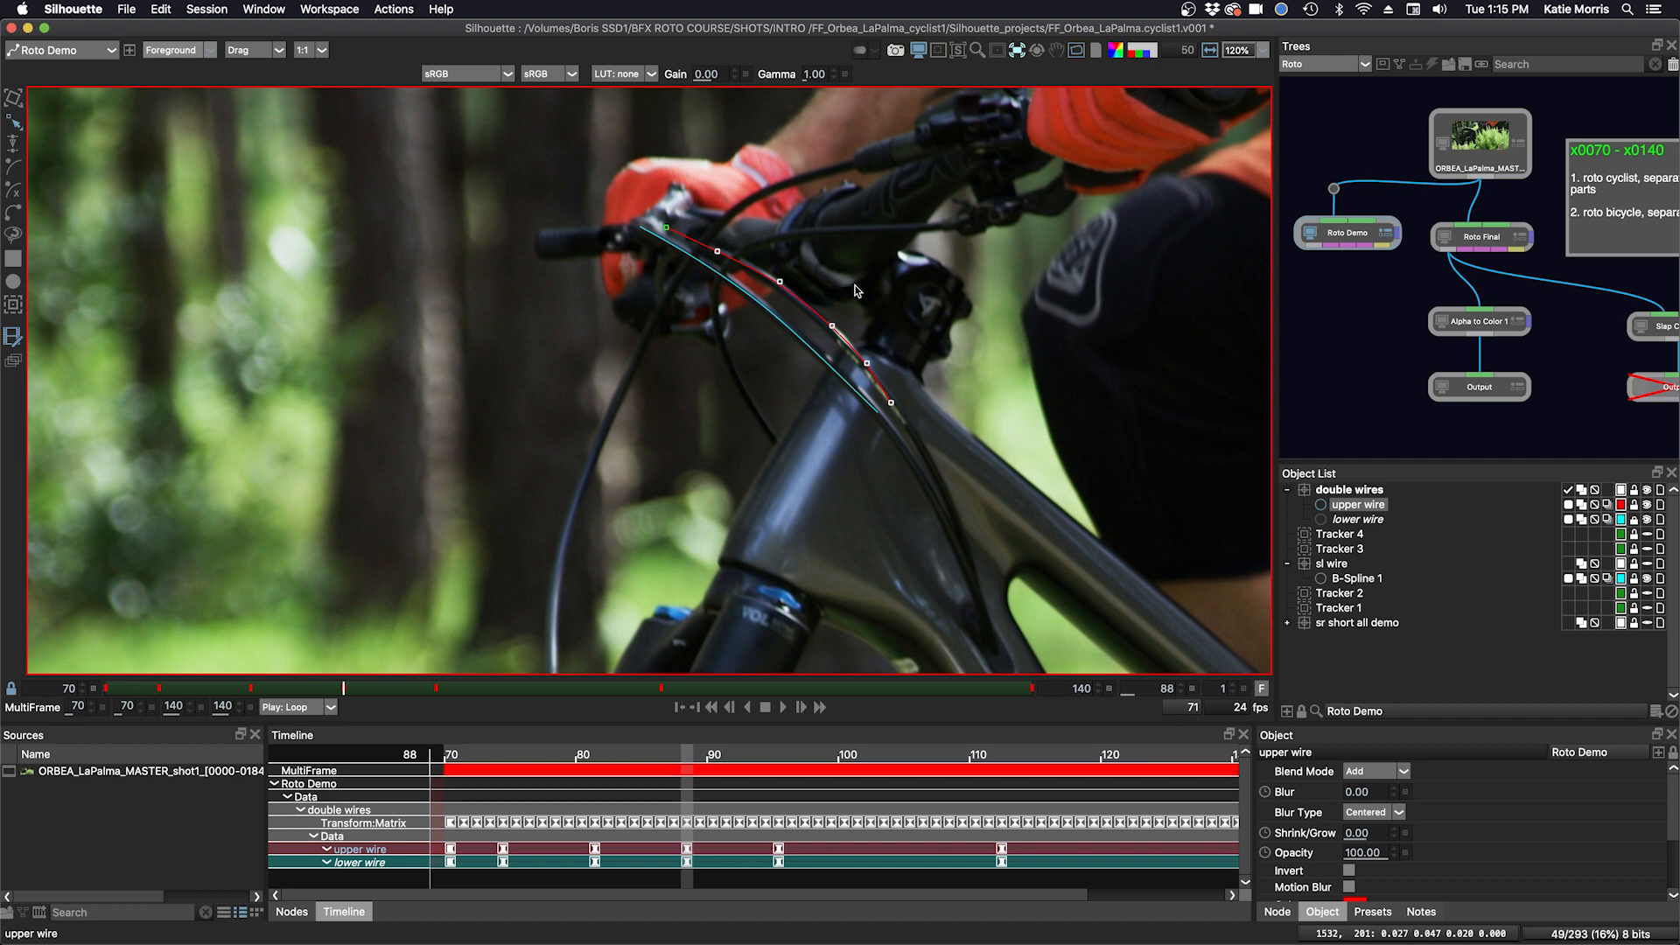
left_click(776, 282)
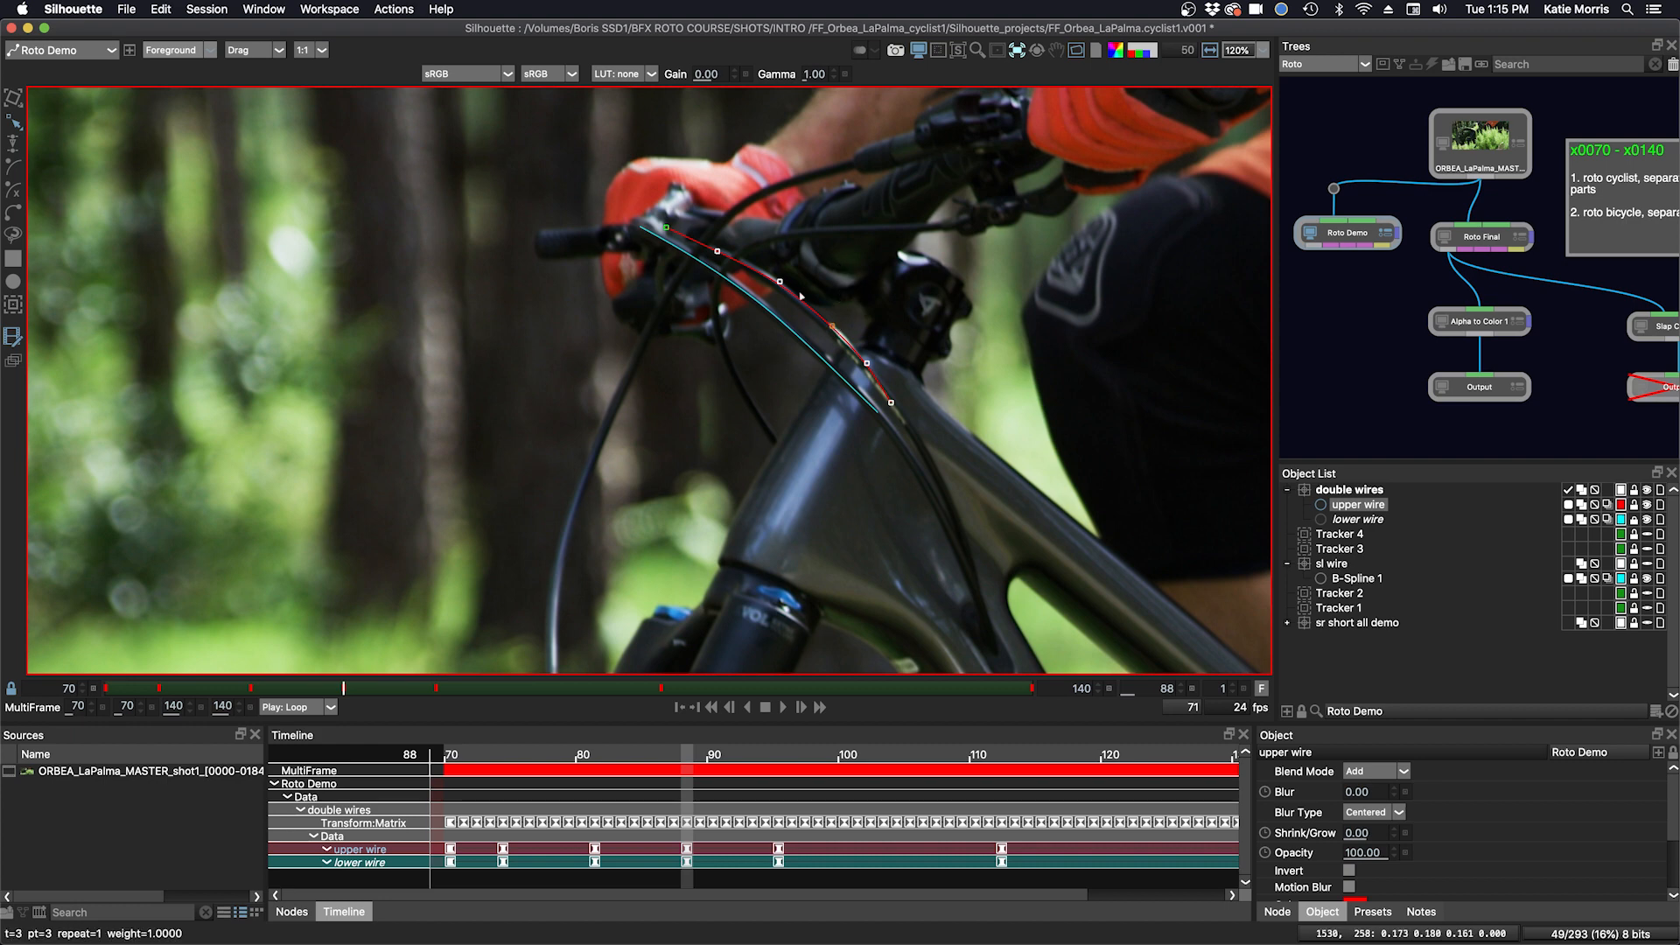
left_click(831, 329)
left_click(778, 289)
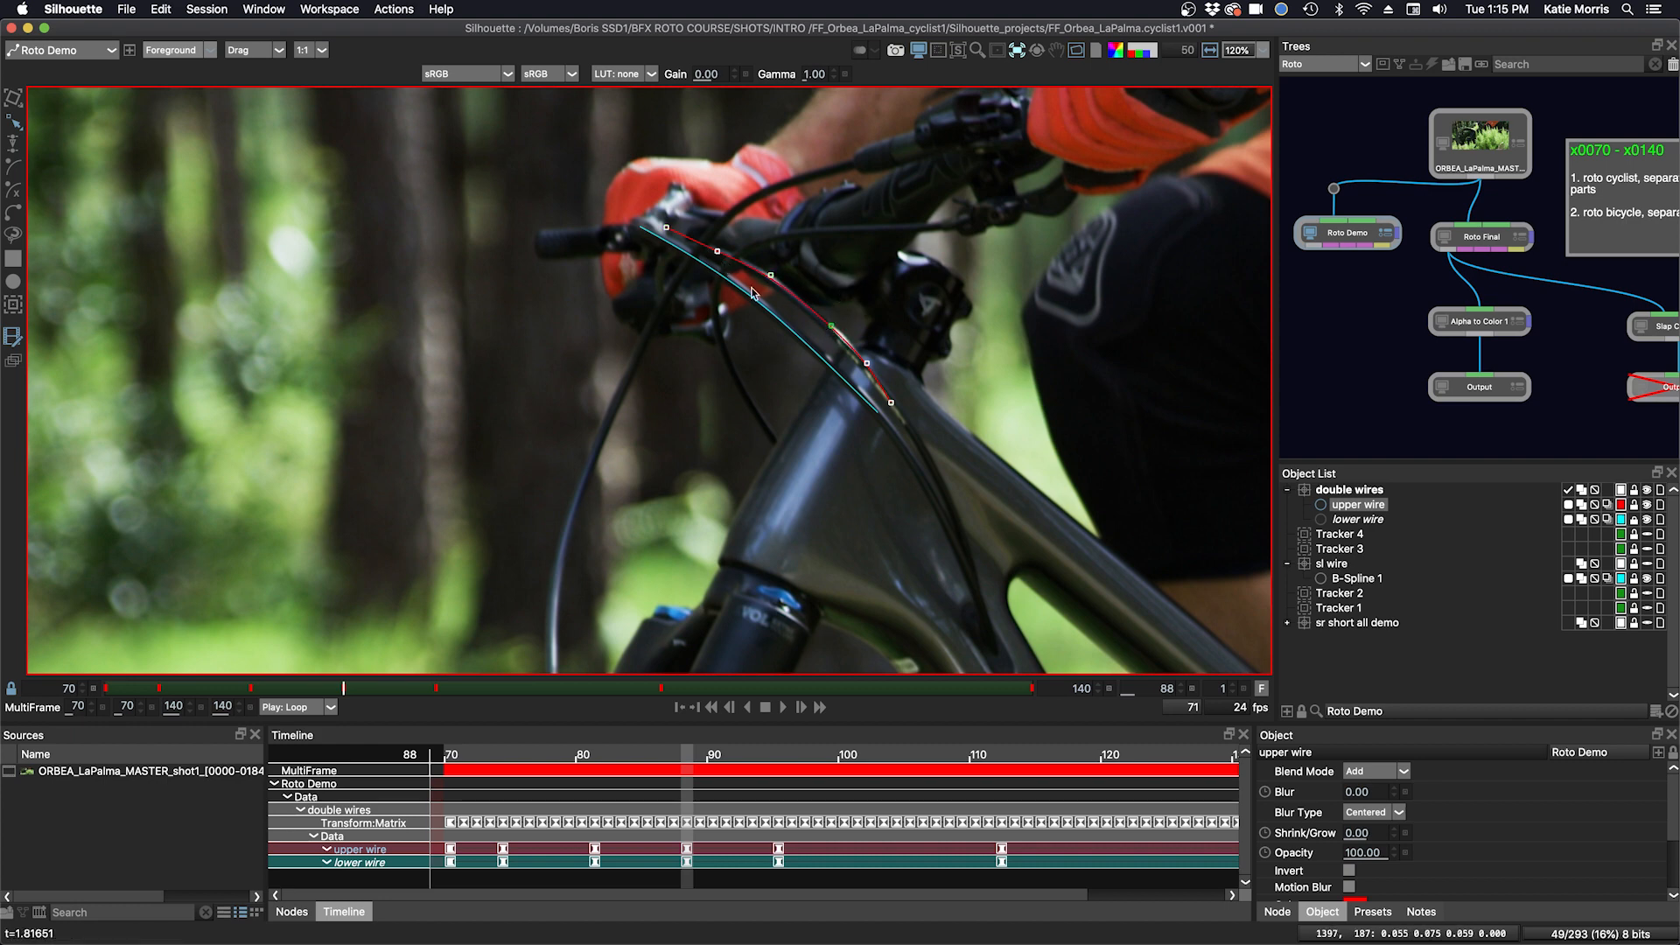
key("shift+m")
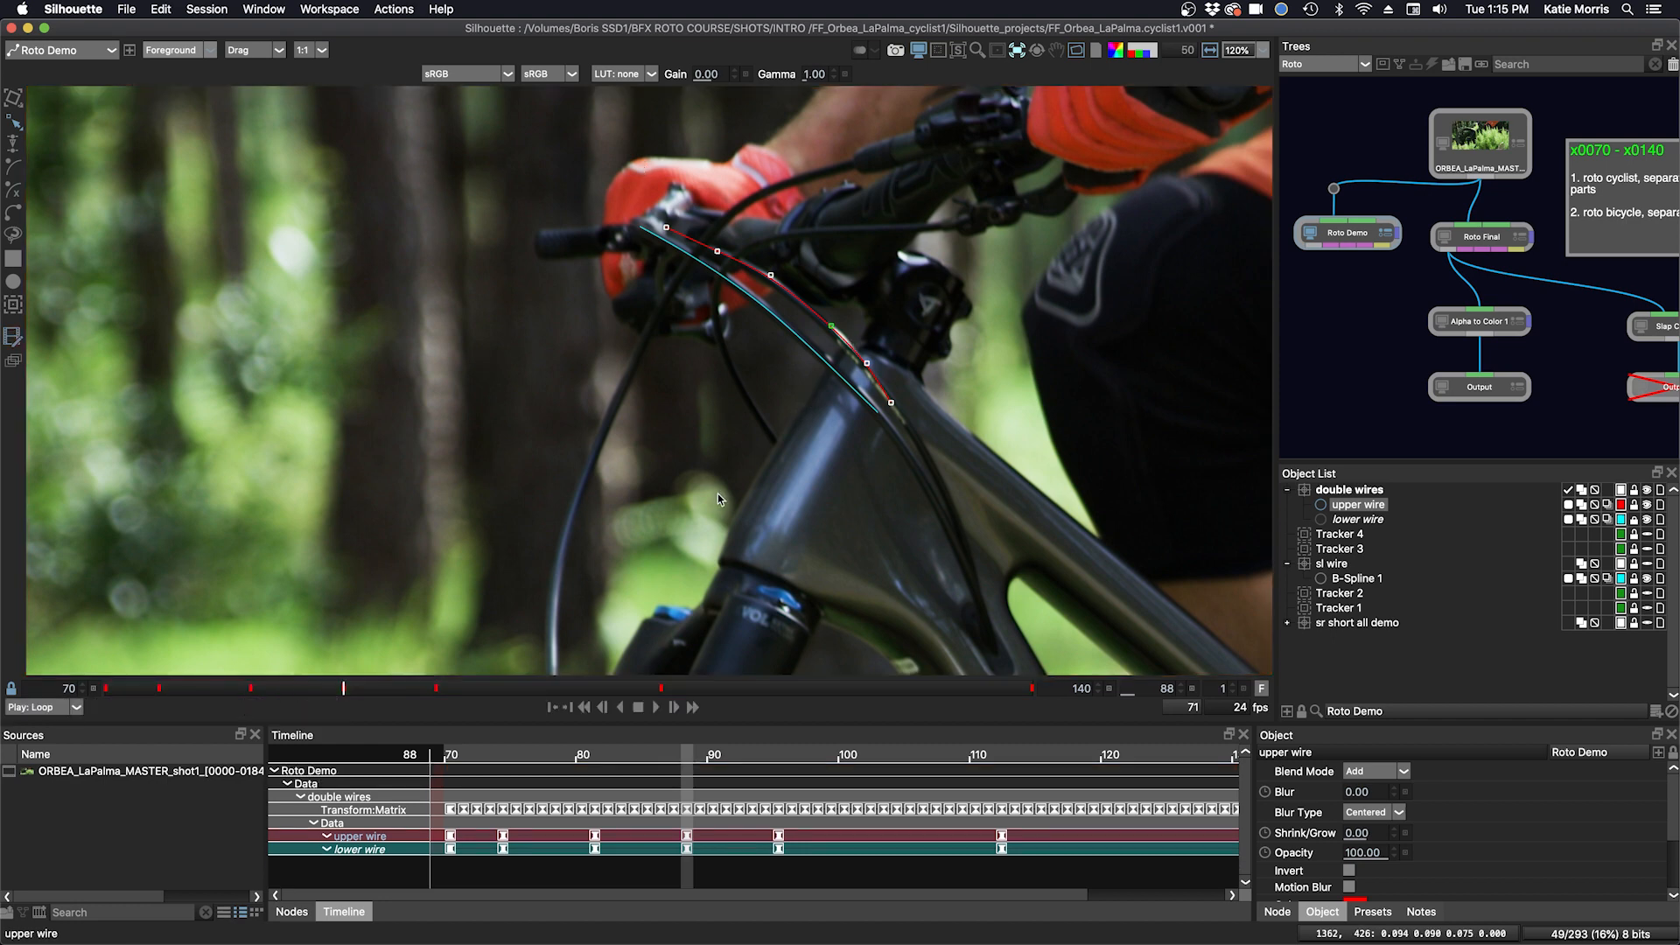
- Refit the upper wire spline's upper and middle points to the wire at frames 140 and 125
left_click(229, 687)
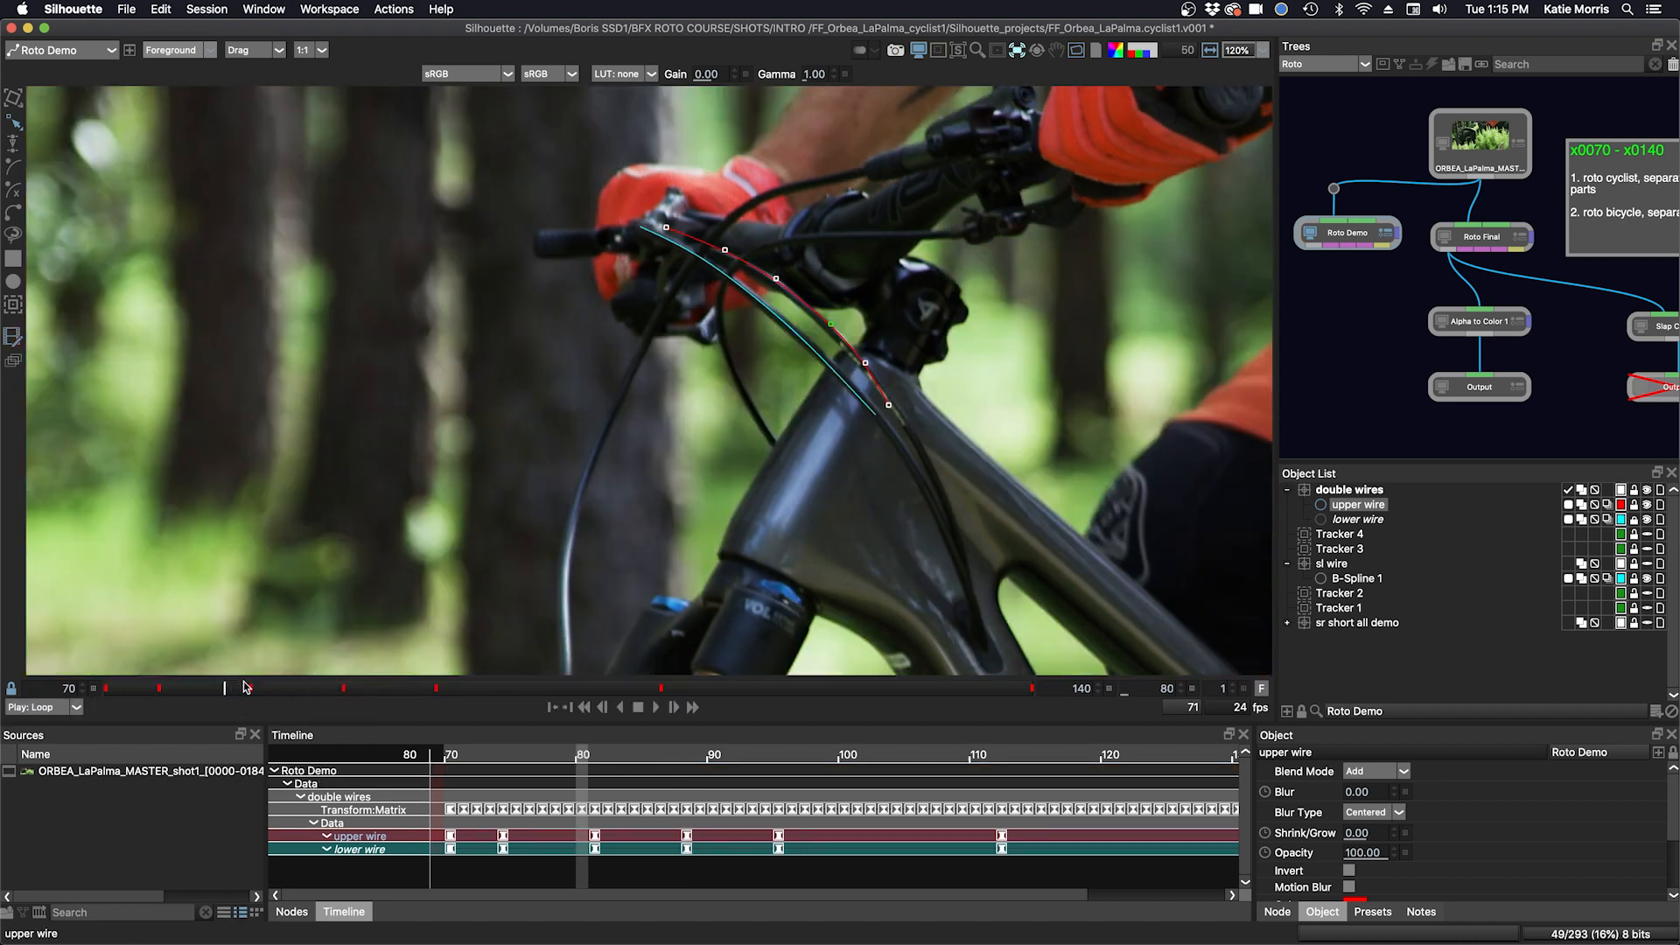
mouse_move(245, 687)
left_mouse_down()
mouse_move(101, 680)
mouse_move(391, 714)
mouse_move(1058, 708)
left_mouse_up()
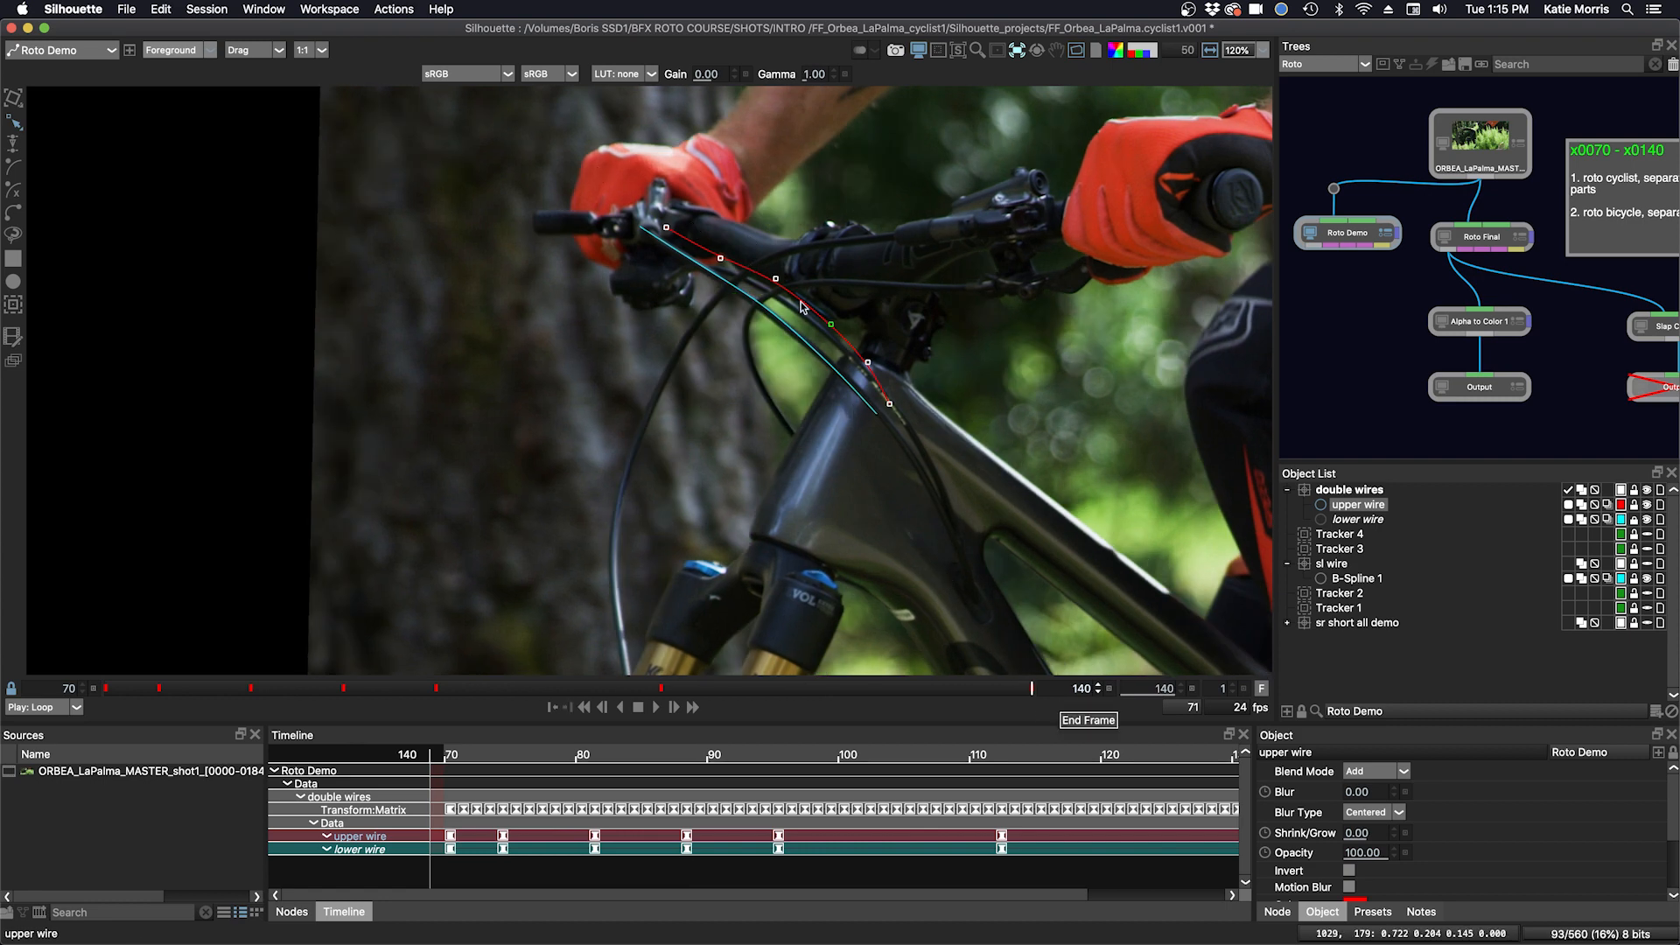
left_click_drag(596, 169, 799, 300)
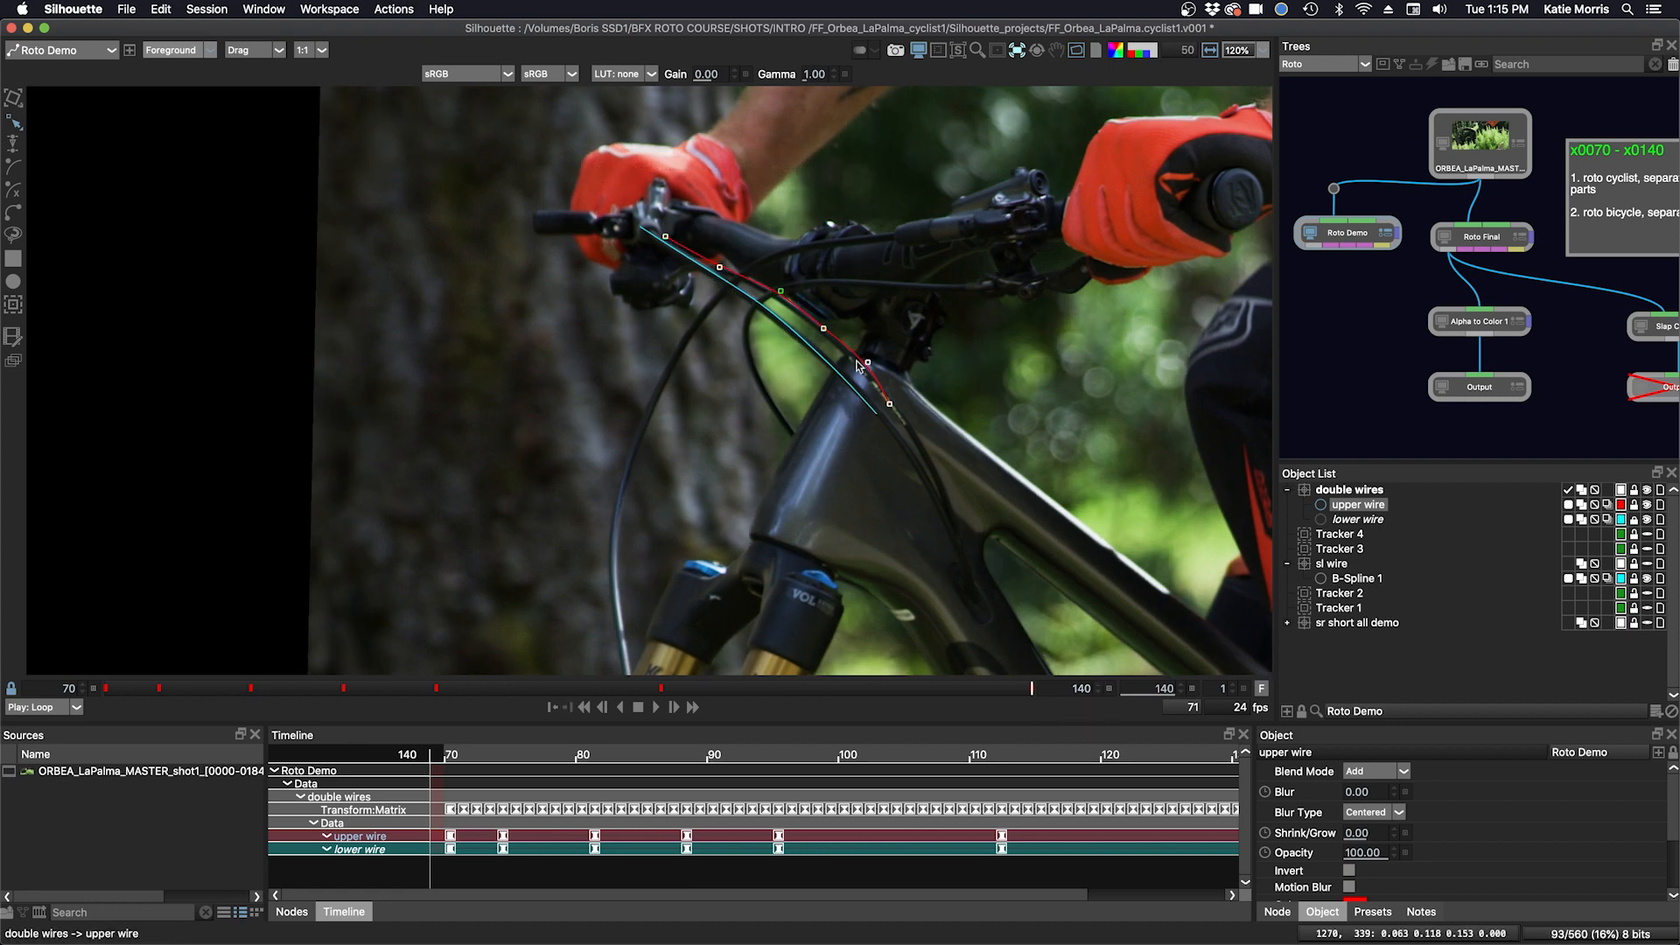
left_click_drag(914, 688, 833, 688)
left_click_drag(824, 327, 821, 332)
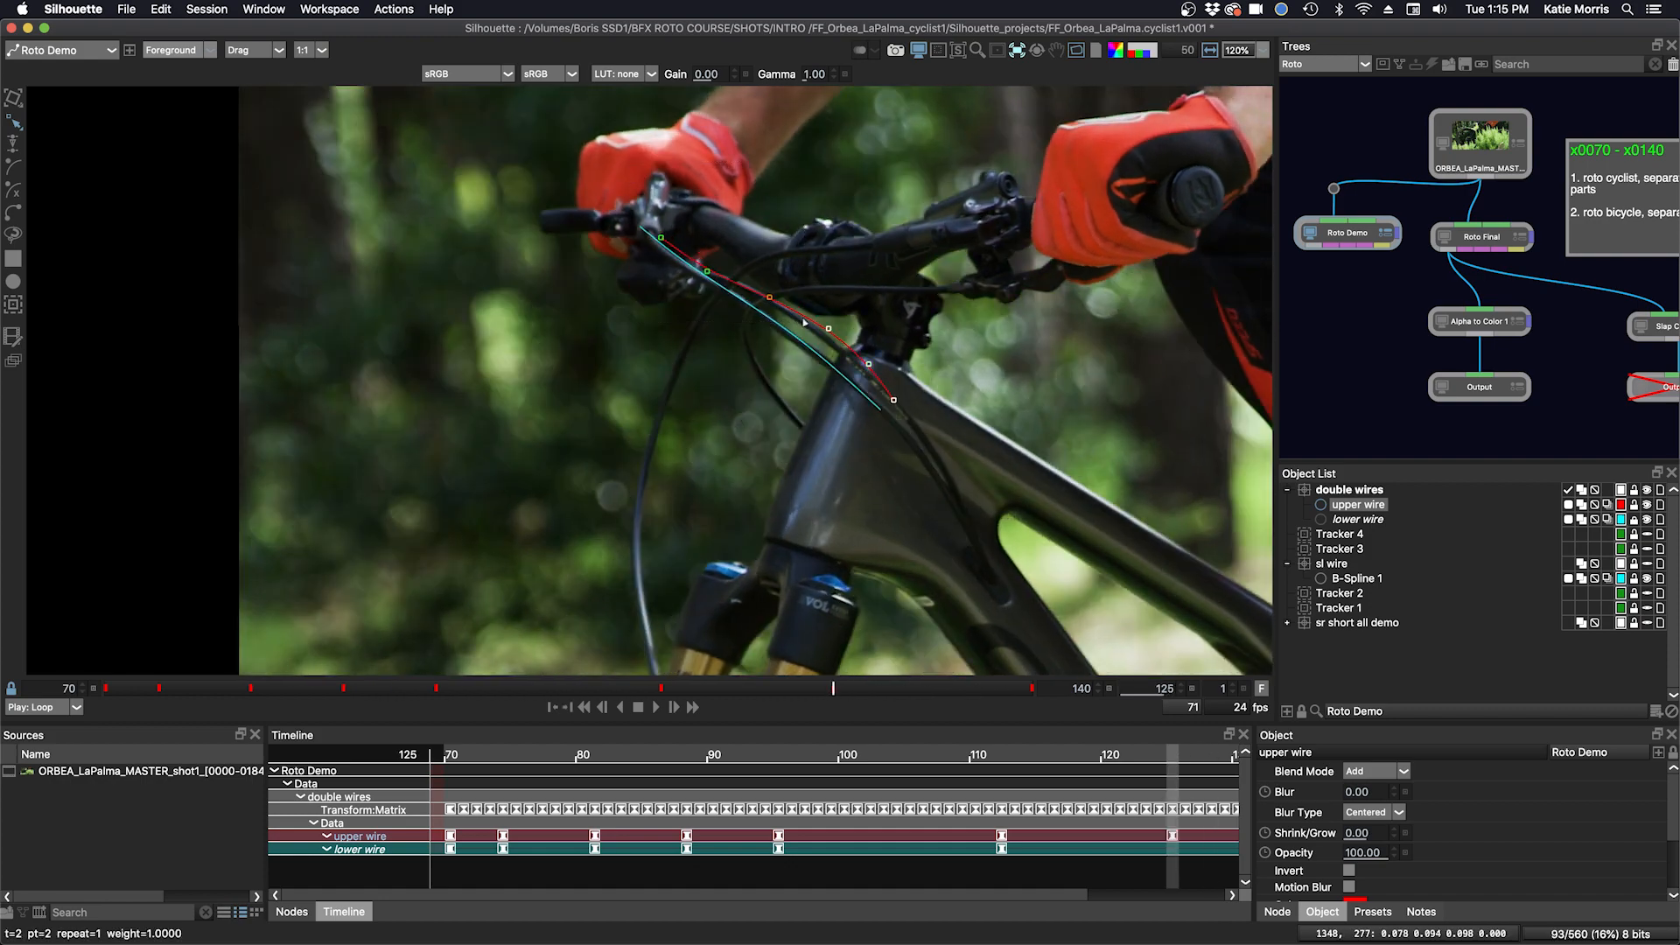
- Refit the upper wire spline's points to the wire at frames 117 and 103
left_click(726, 688)
left_click_drag(598, 174, 840, 329)
left_click_drag(1001, 752, 884, 752)
left_click_drag(833, 332, 840, 341)
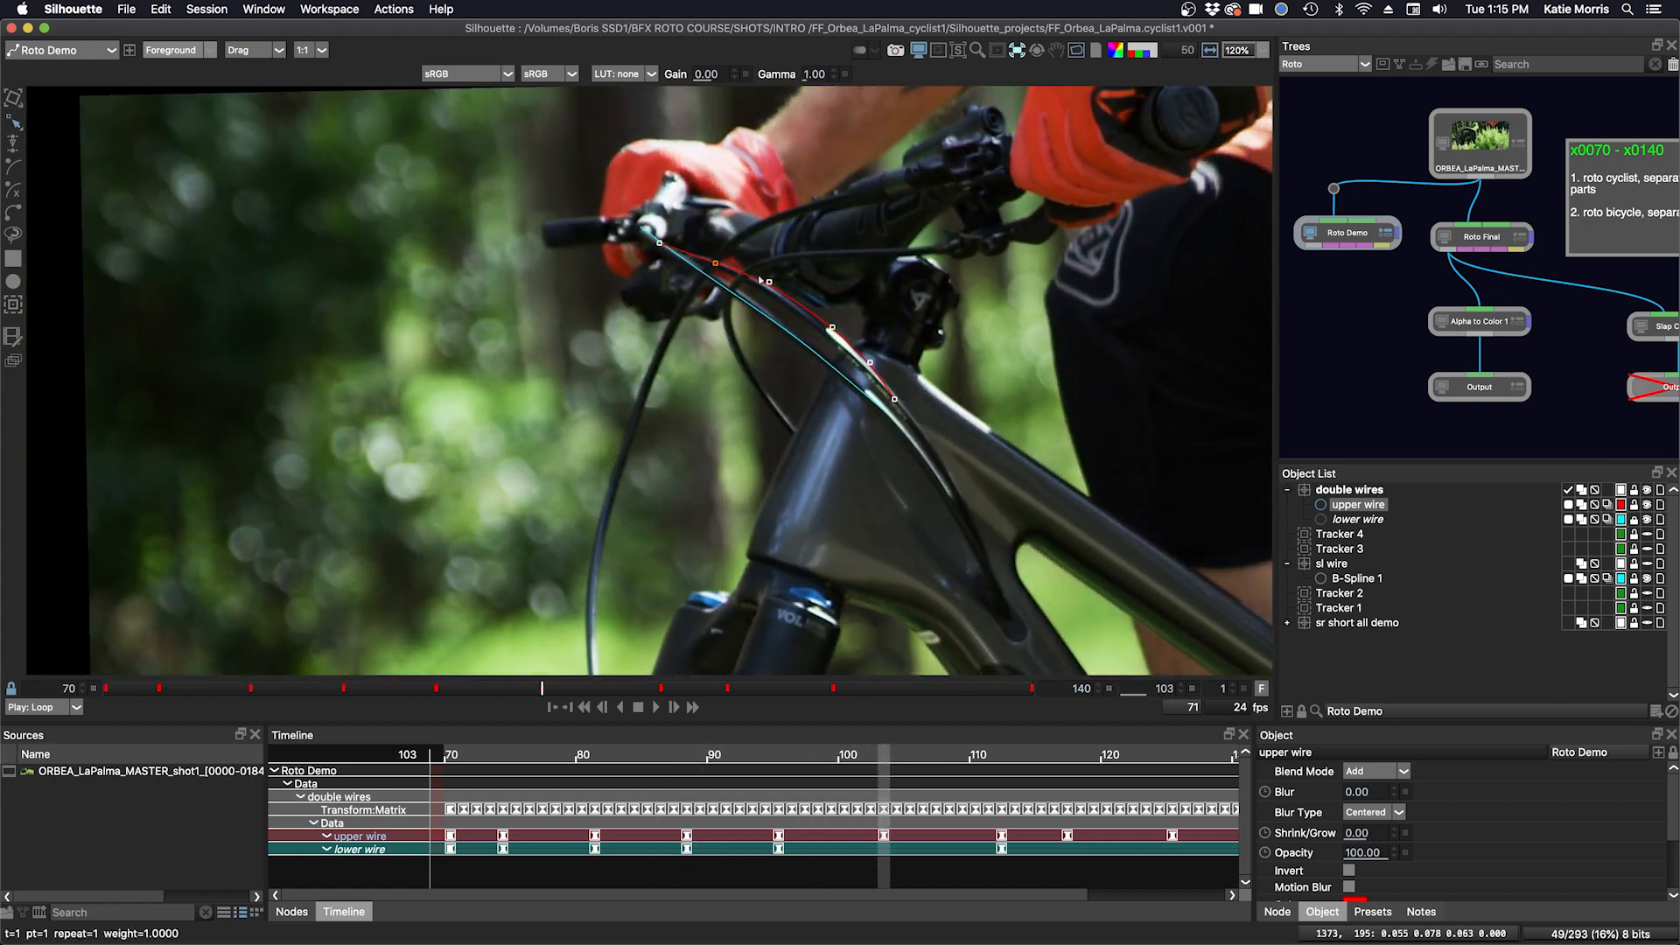
- Refit the upper wire spline's points to the wire at frames 70 and 73
left_click_drag(883, 753, 448, 752)
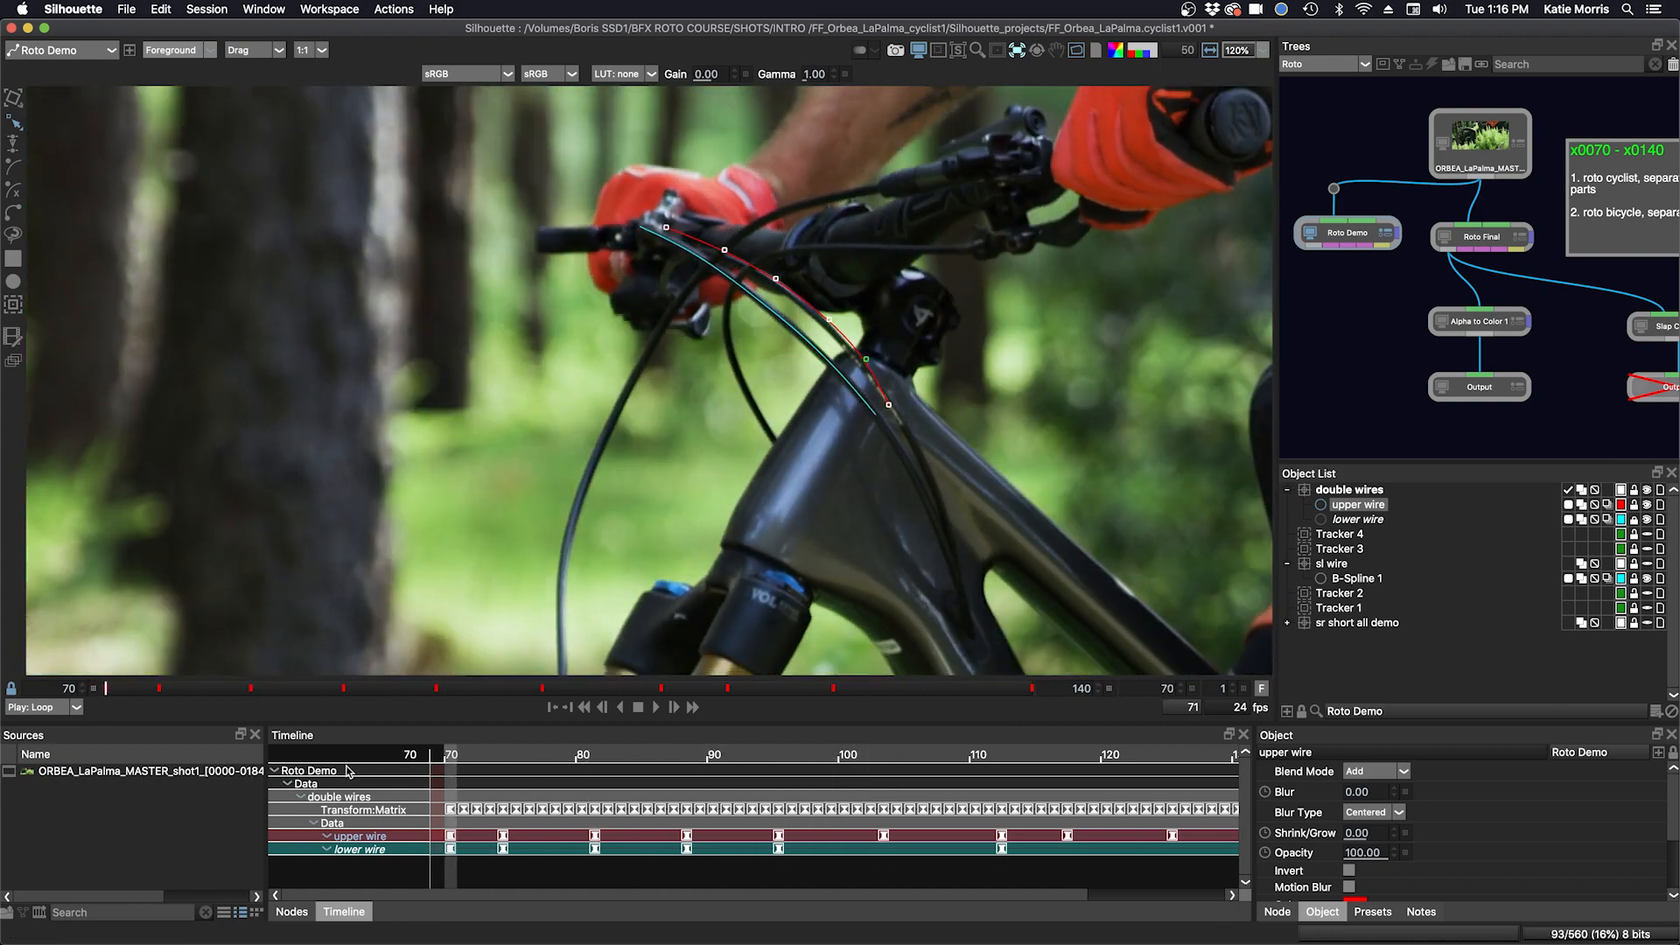
left_click_drag(918, 292, 820, 370)
left_click_drag(105, 688, 147, 704)
left_click_drag(777, 277, 774, 279)
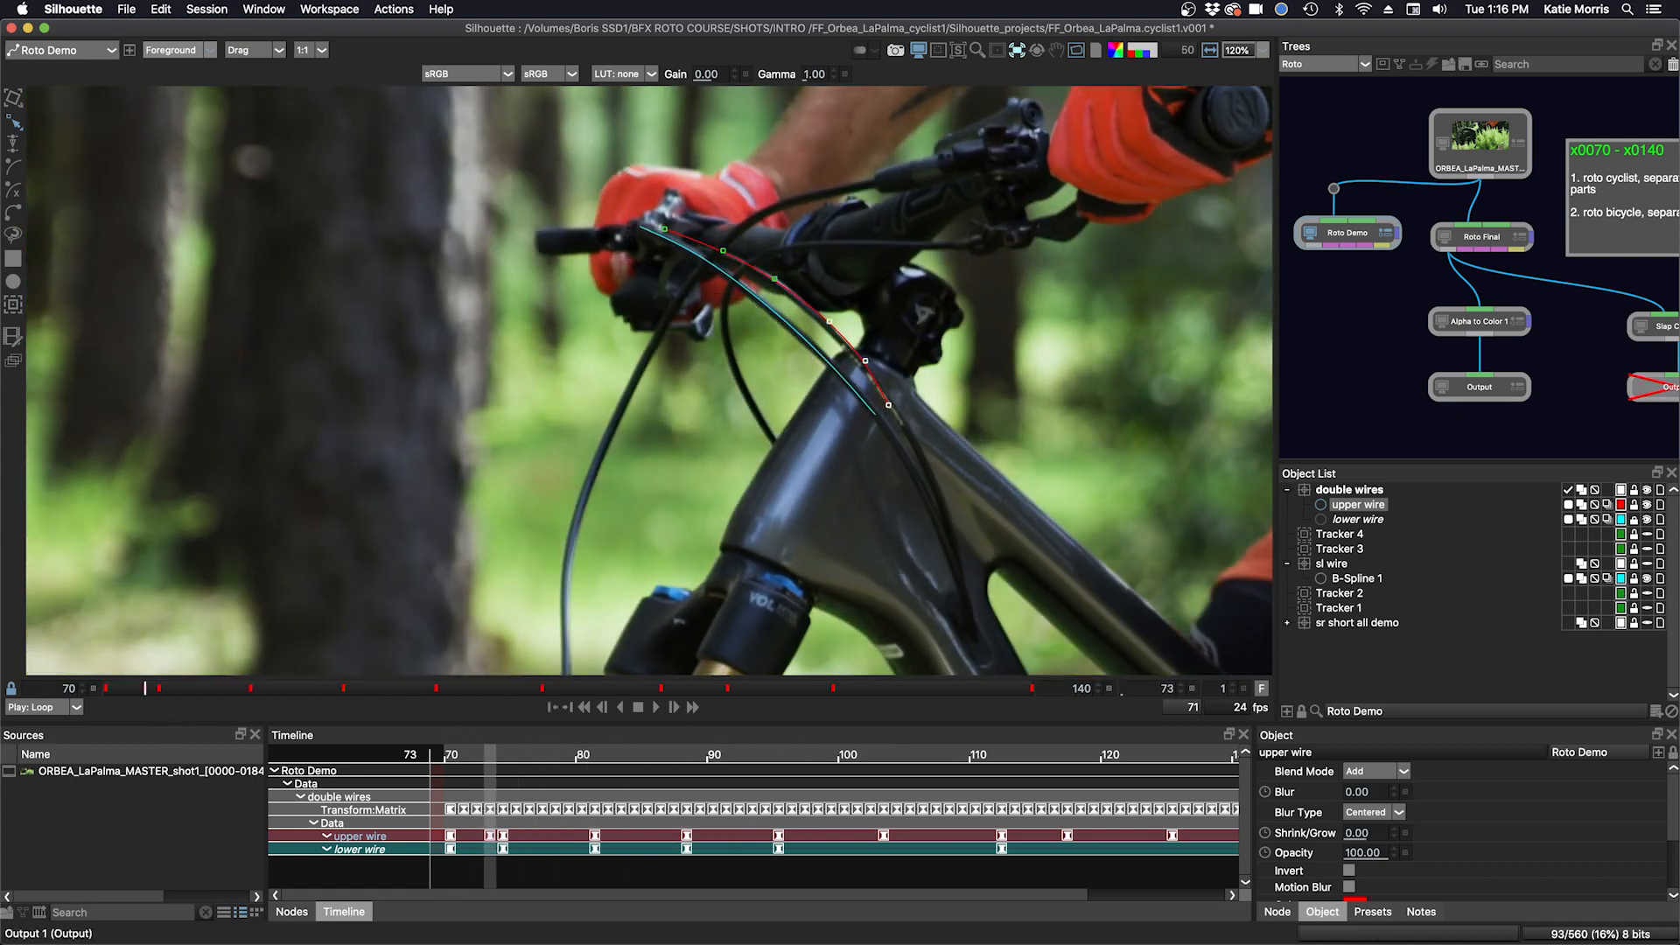
left_click_drag(803, 291, 860, 360)
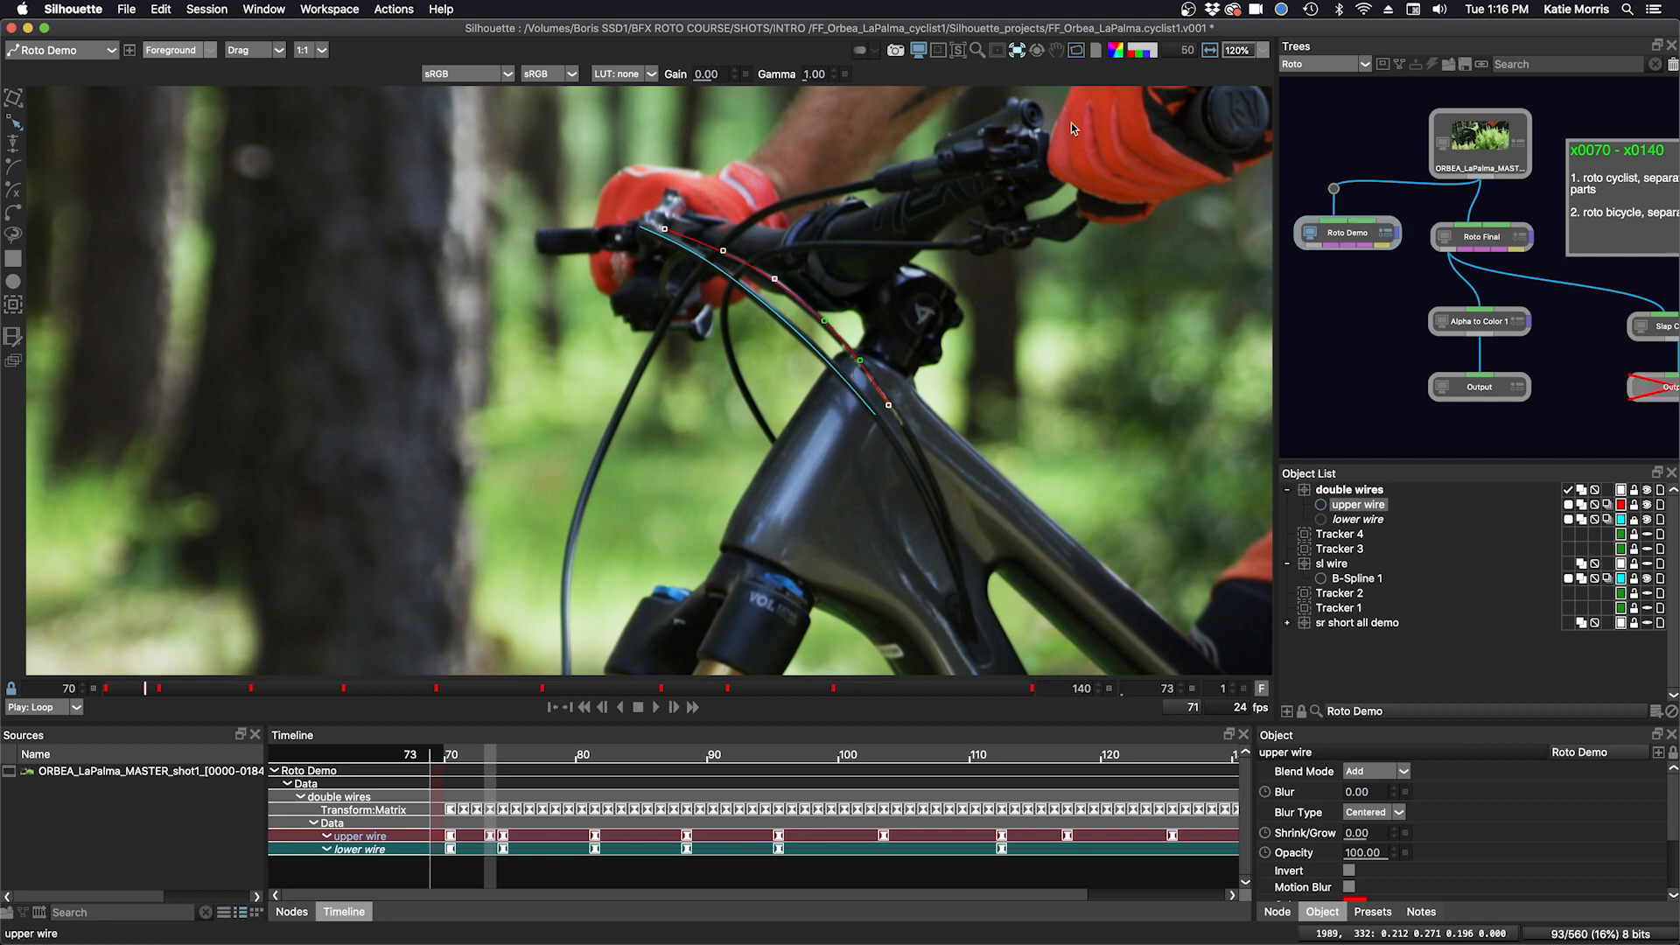
- Turn off the viewer's active-layer stabilization by setting it to None
left_click(1017, 50)
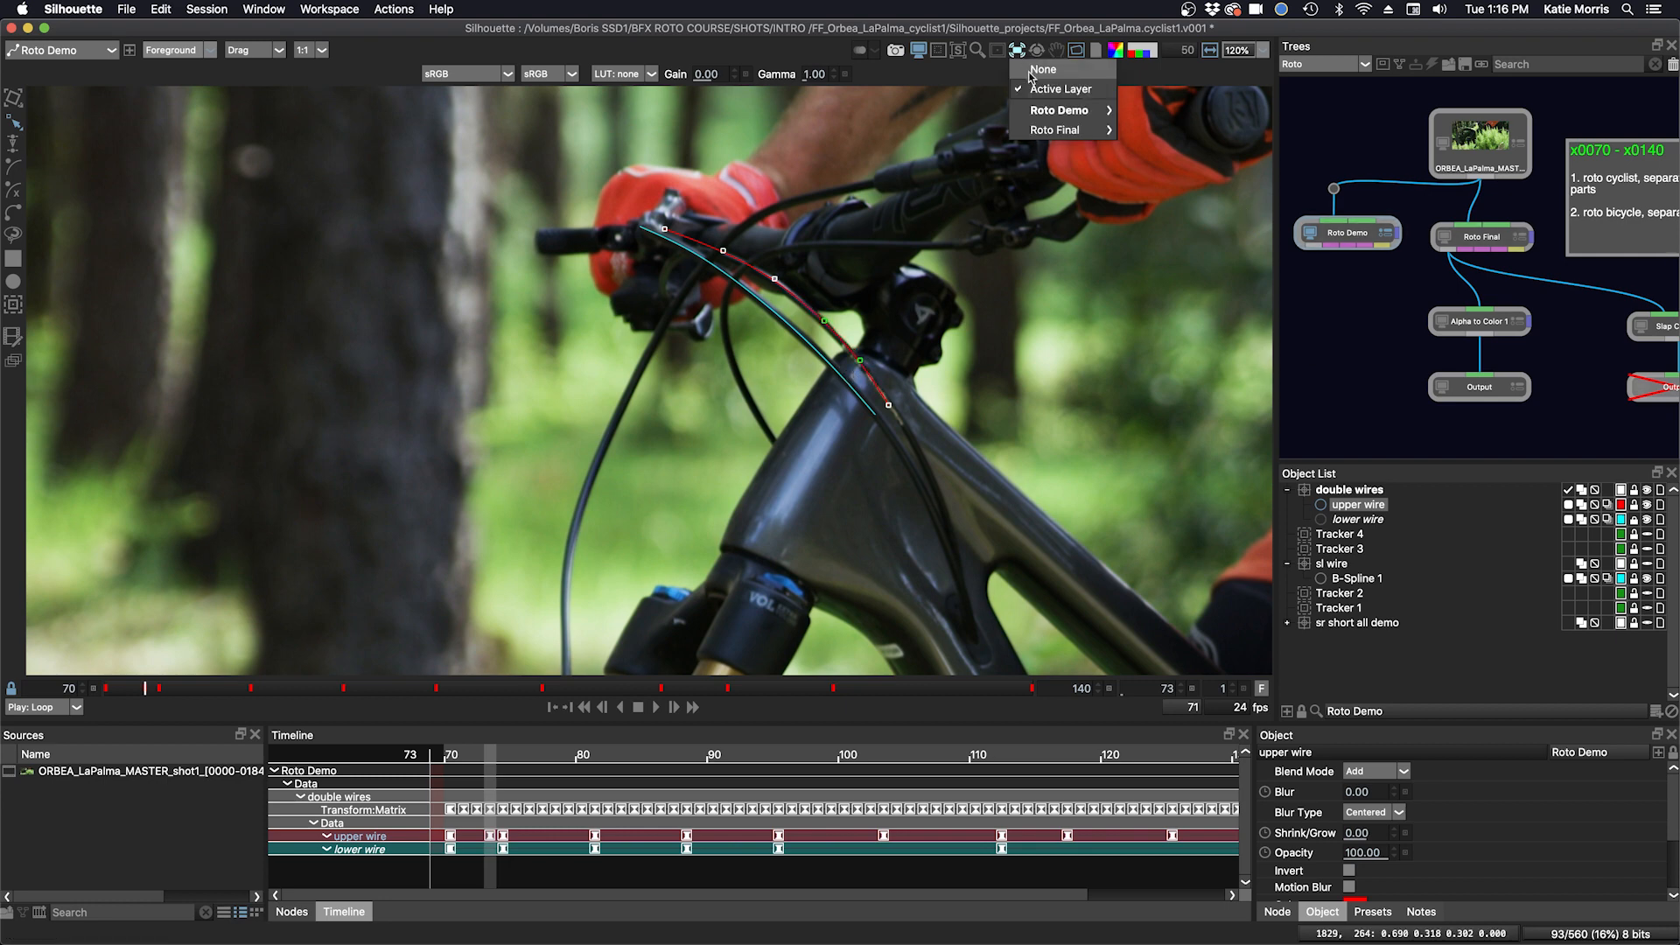
left_click(1033, 70)
scroll(681, 388, "down", 2)
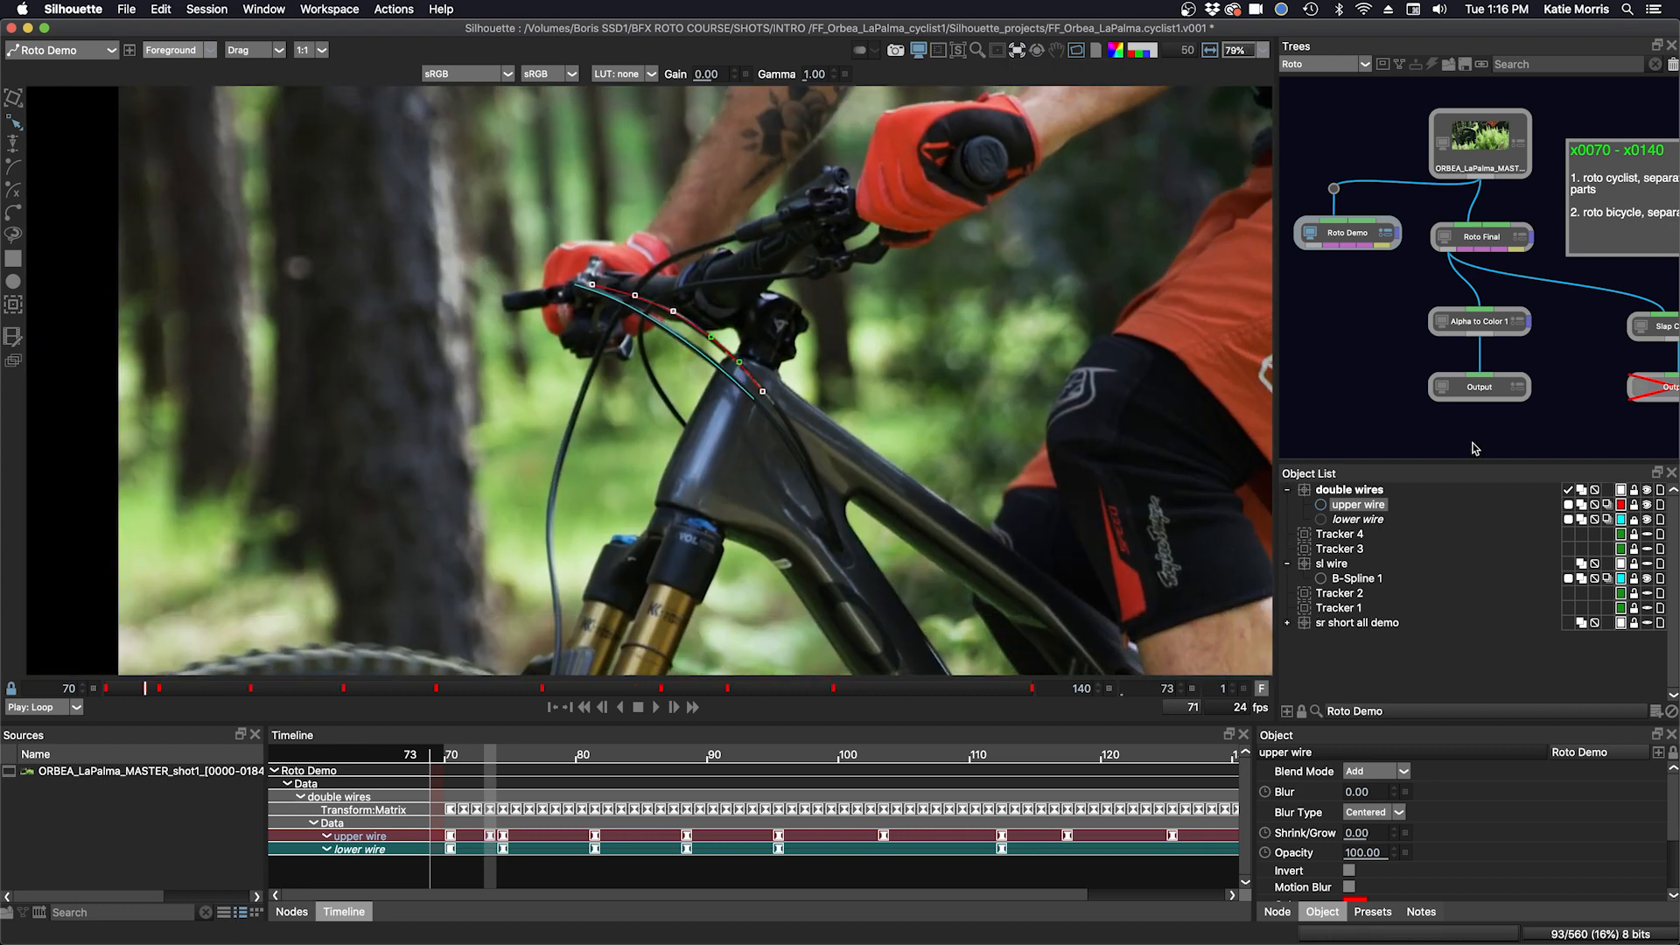
- Set the stroke width of the upper wire and lower wire splines together to 5.00
left_click_drag(1467, 459, 1467, 437)
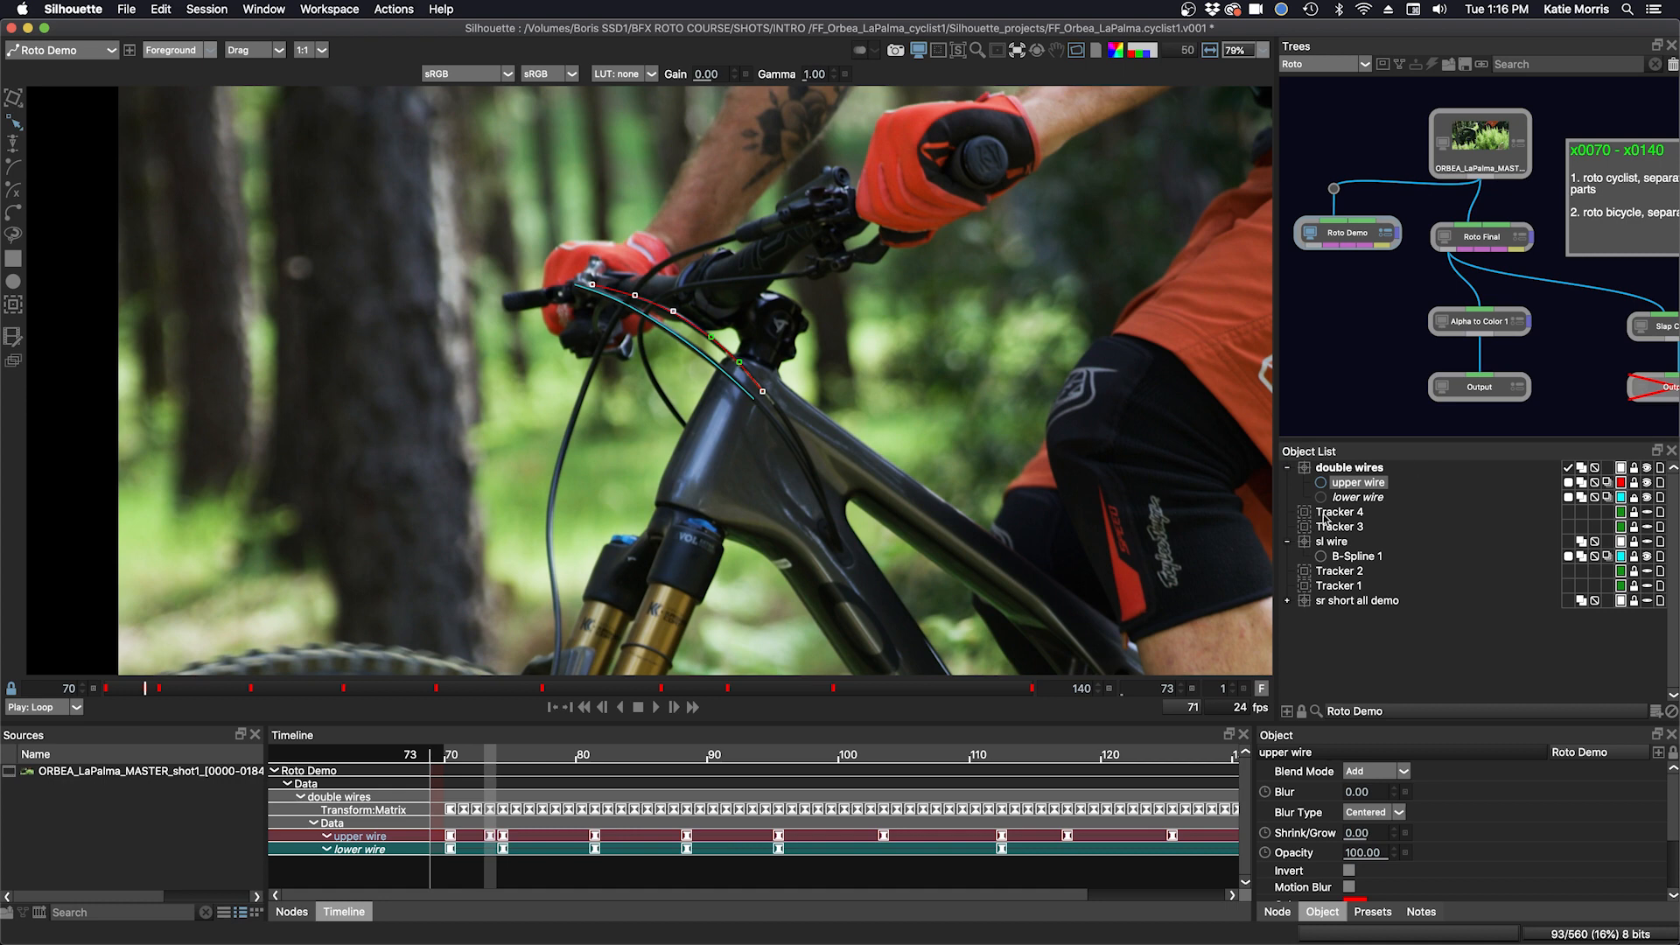
left_click(1347, 498, "shift")
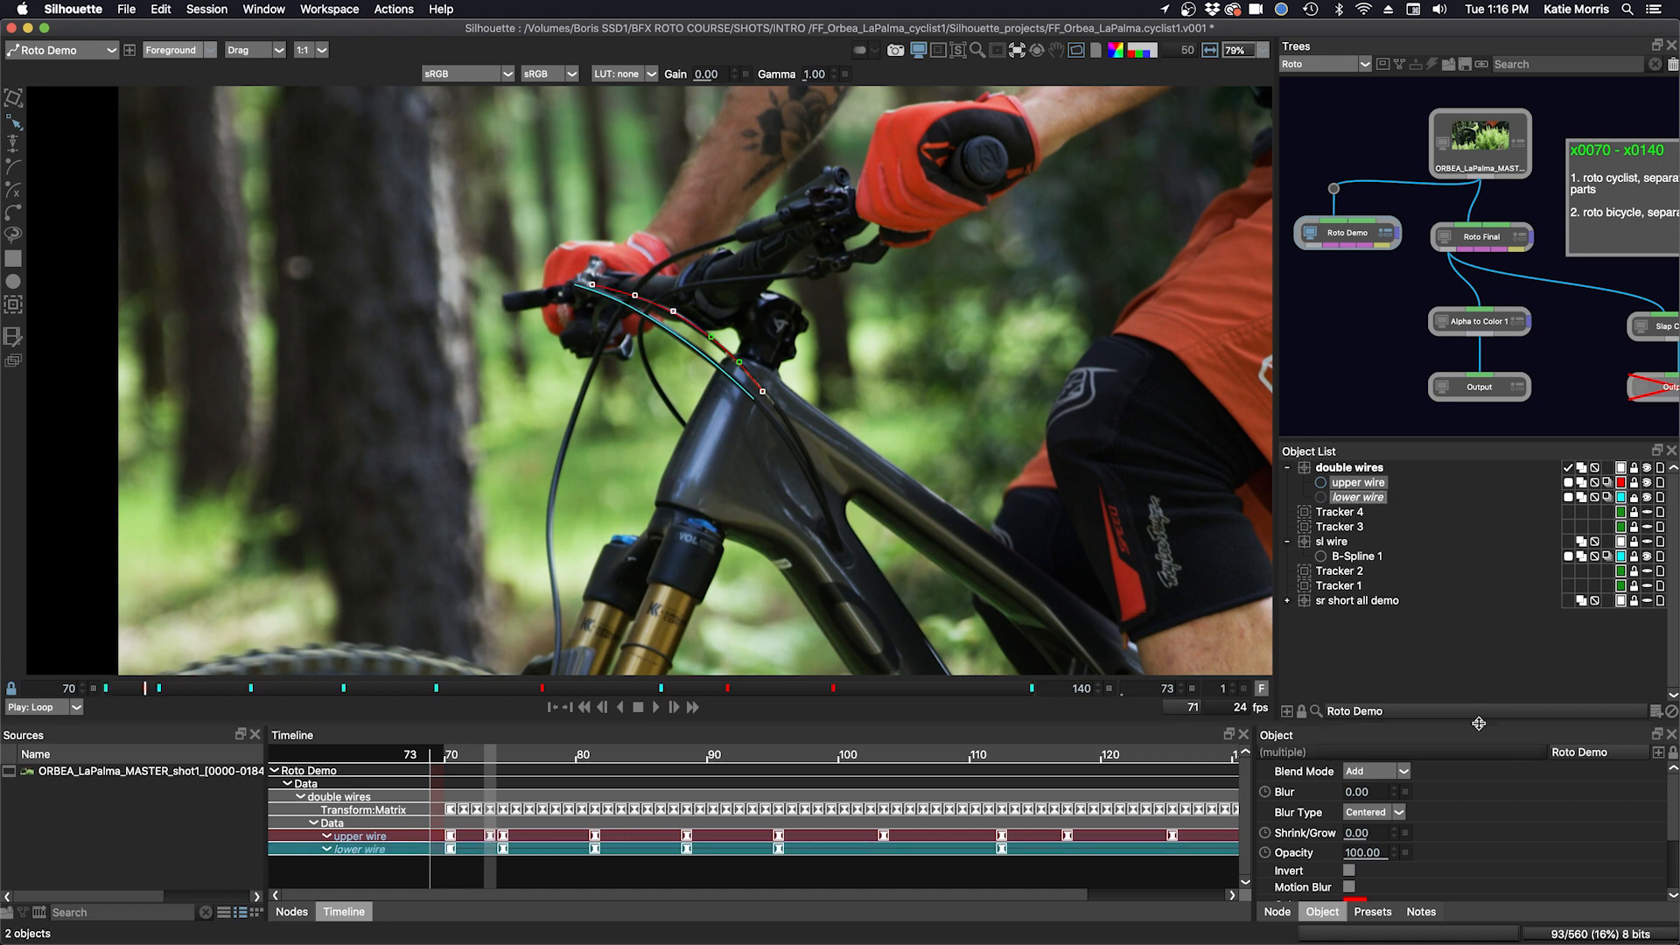
left_click_drag(1478, 723, 1469, 617)
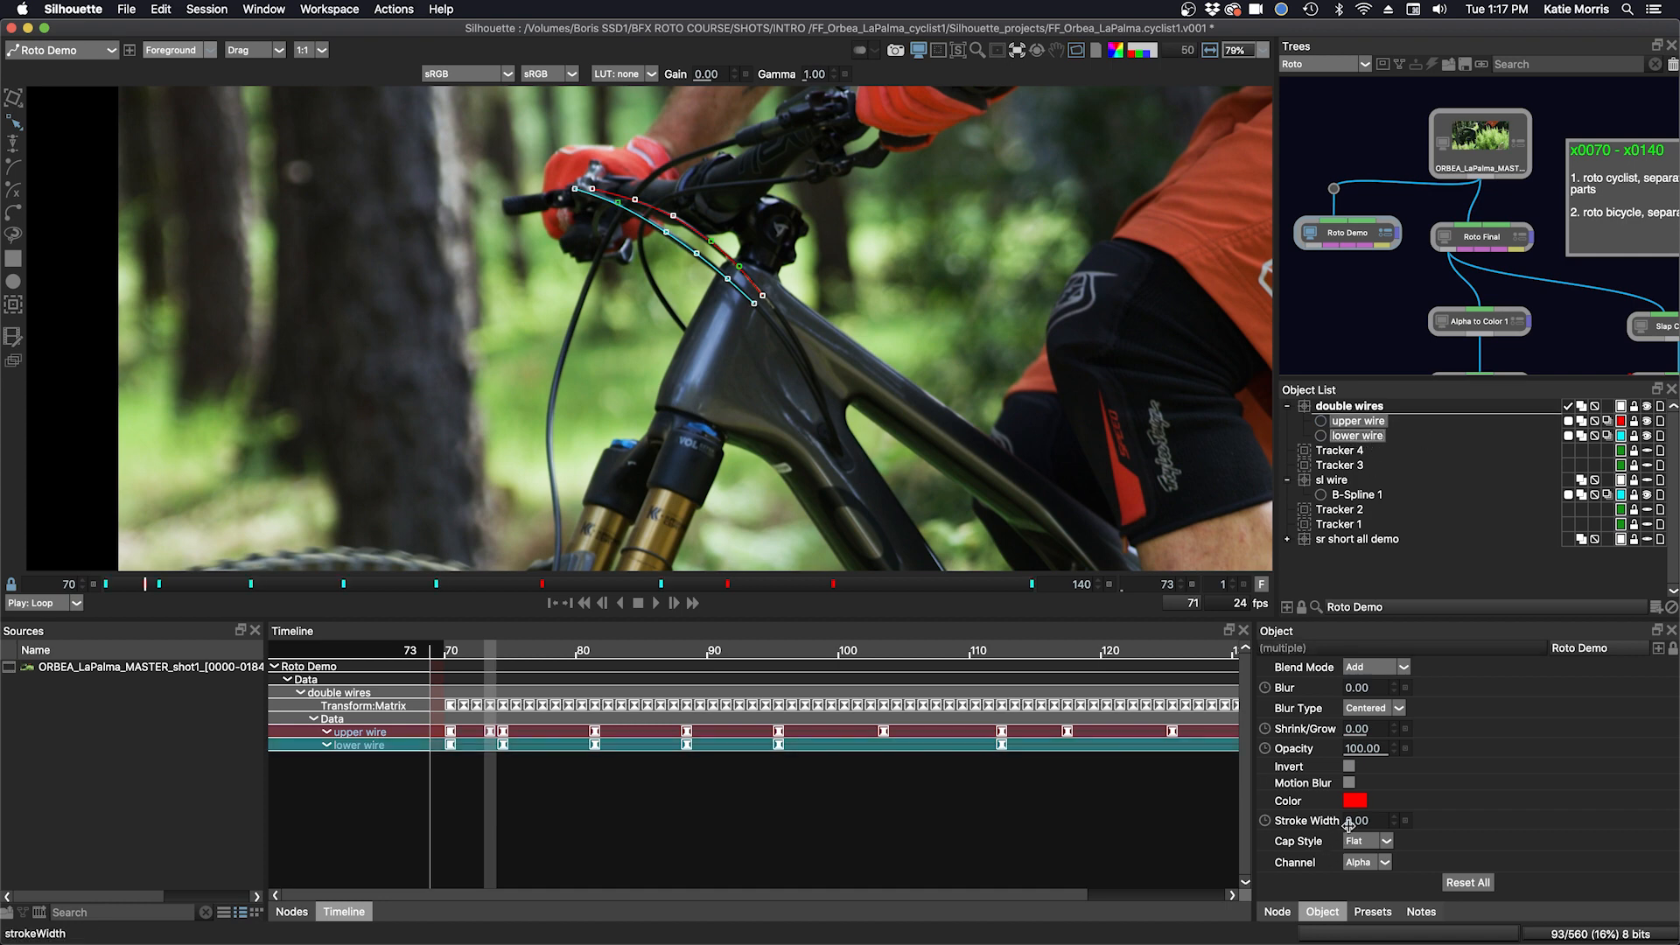
mouse_move(1356, 820)
left_mouse_down()
mouse_move(1409, 822)
mouse_move(1400, 838)
left_mouse_up()
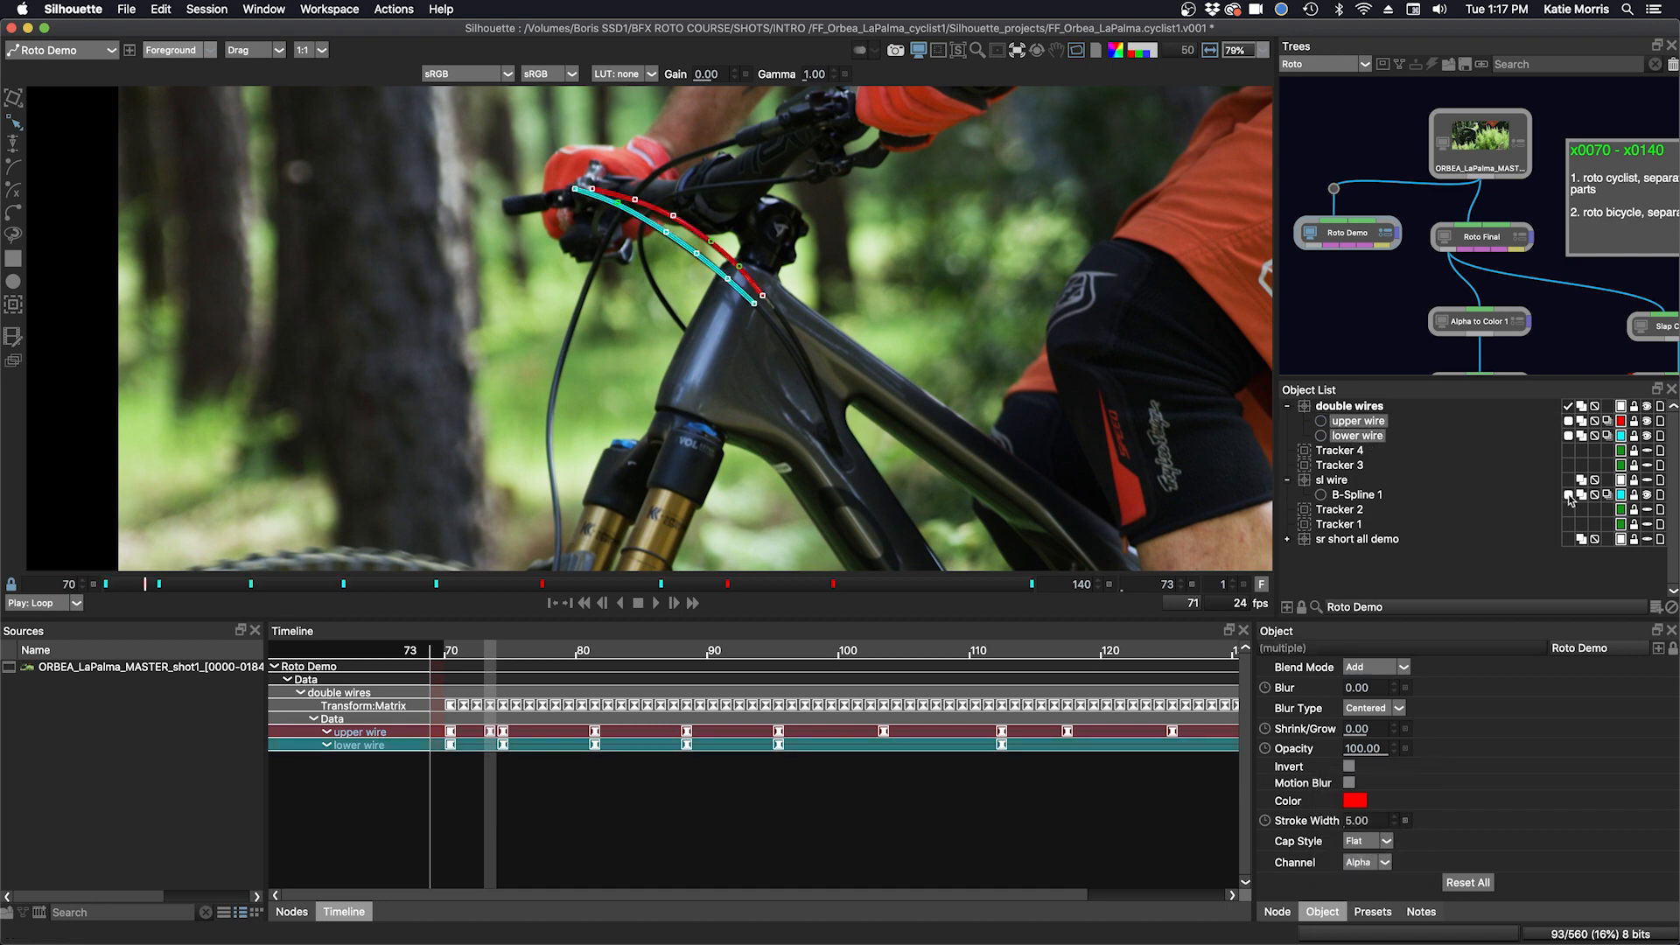
- Show the sl wire layer with its B-Spline 1 coloured magenta and play back the shot with all three wire splines
left_click(1647, 481)
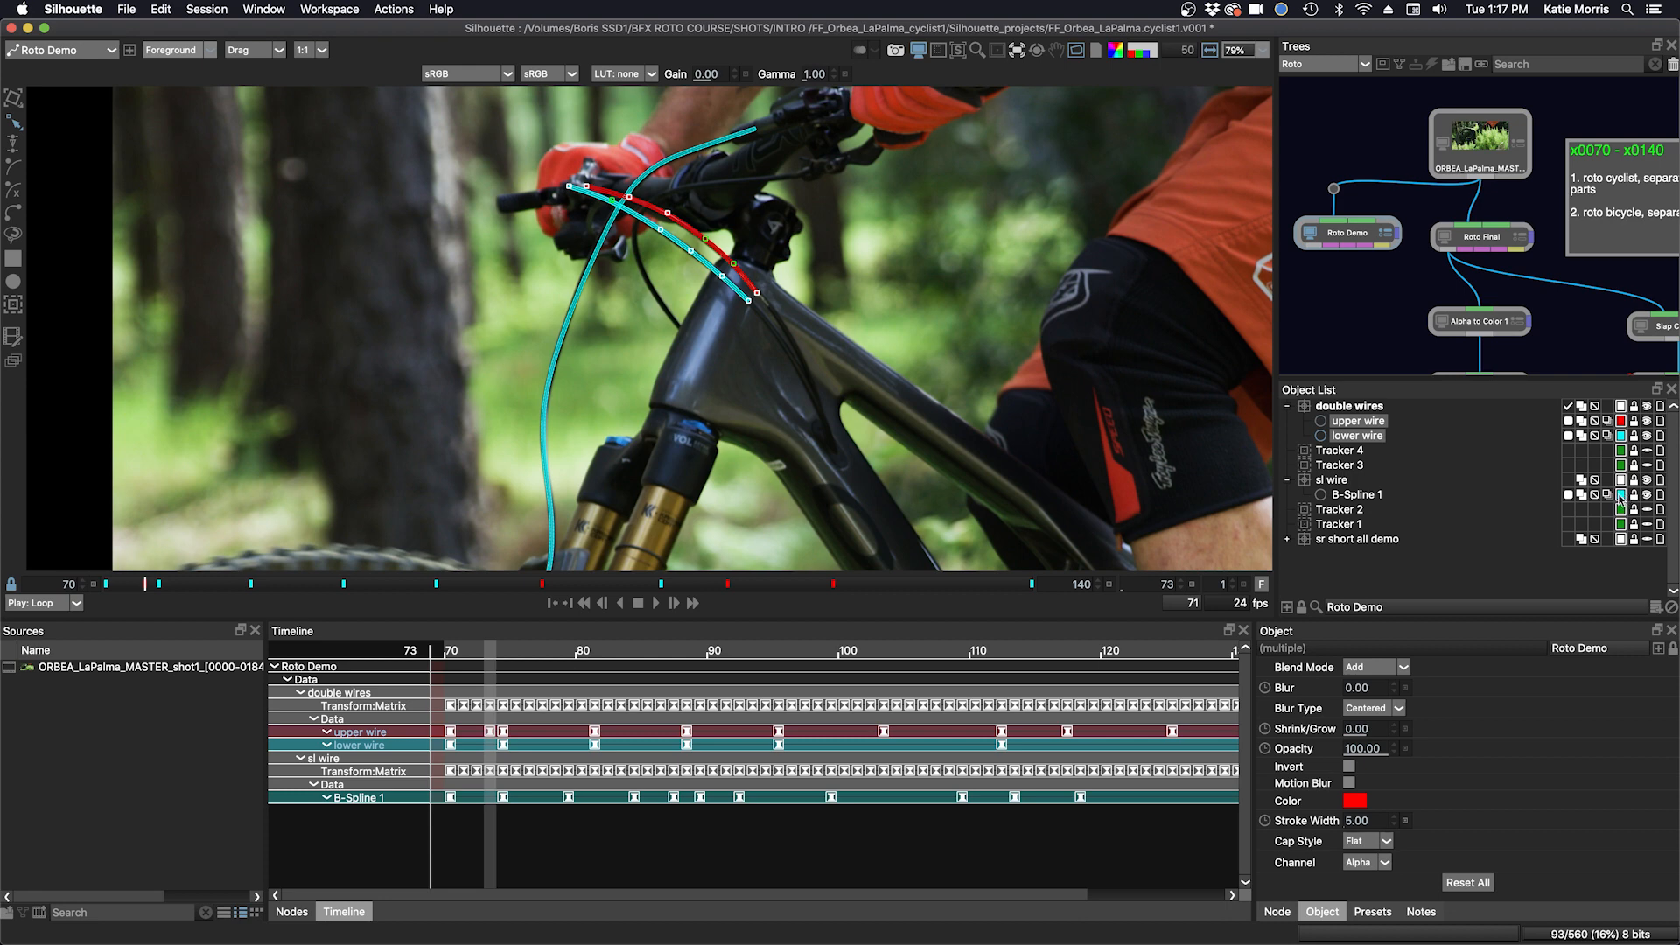
left_click(1621, 495)
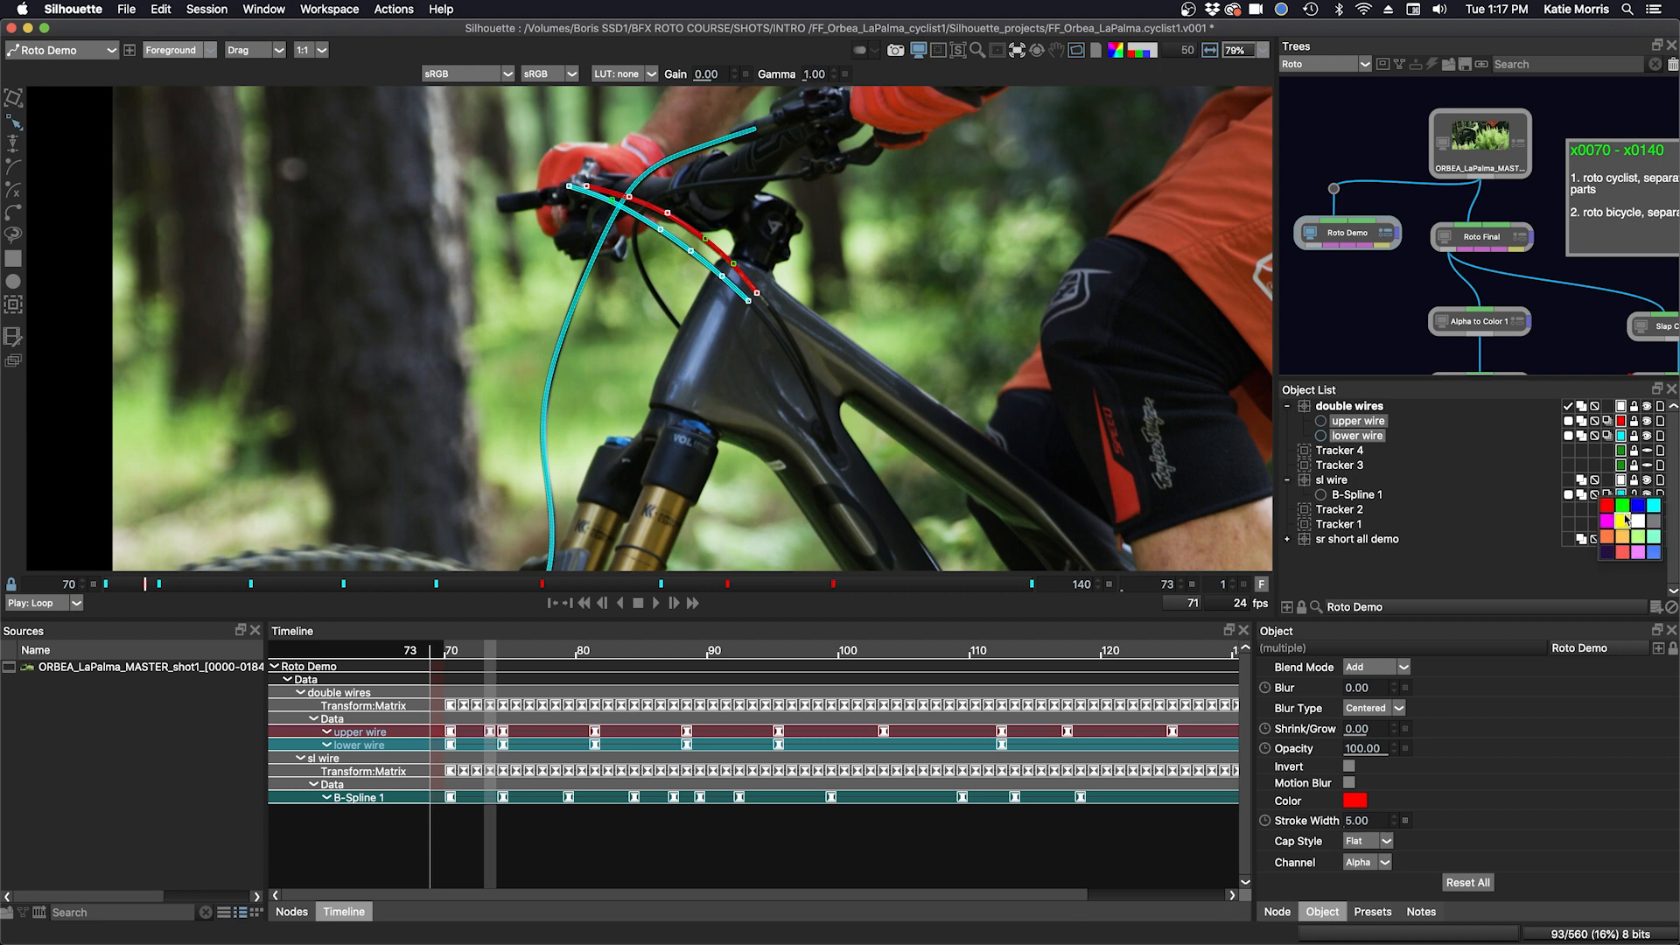
left_click(1607, 522)
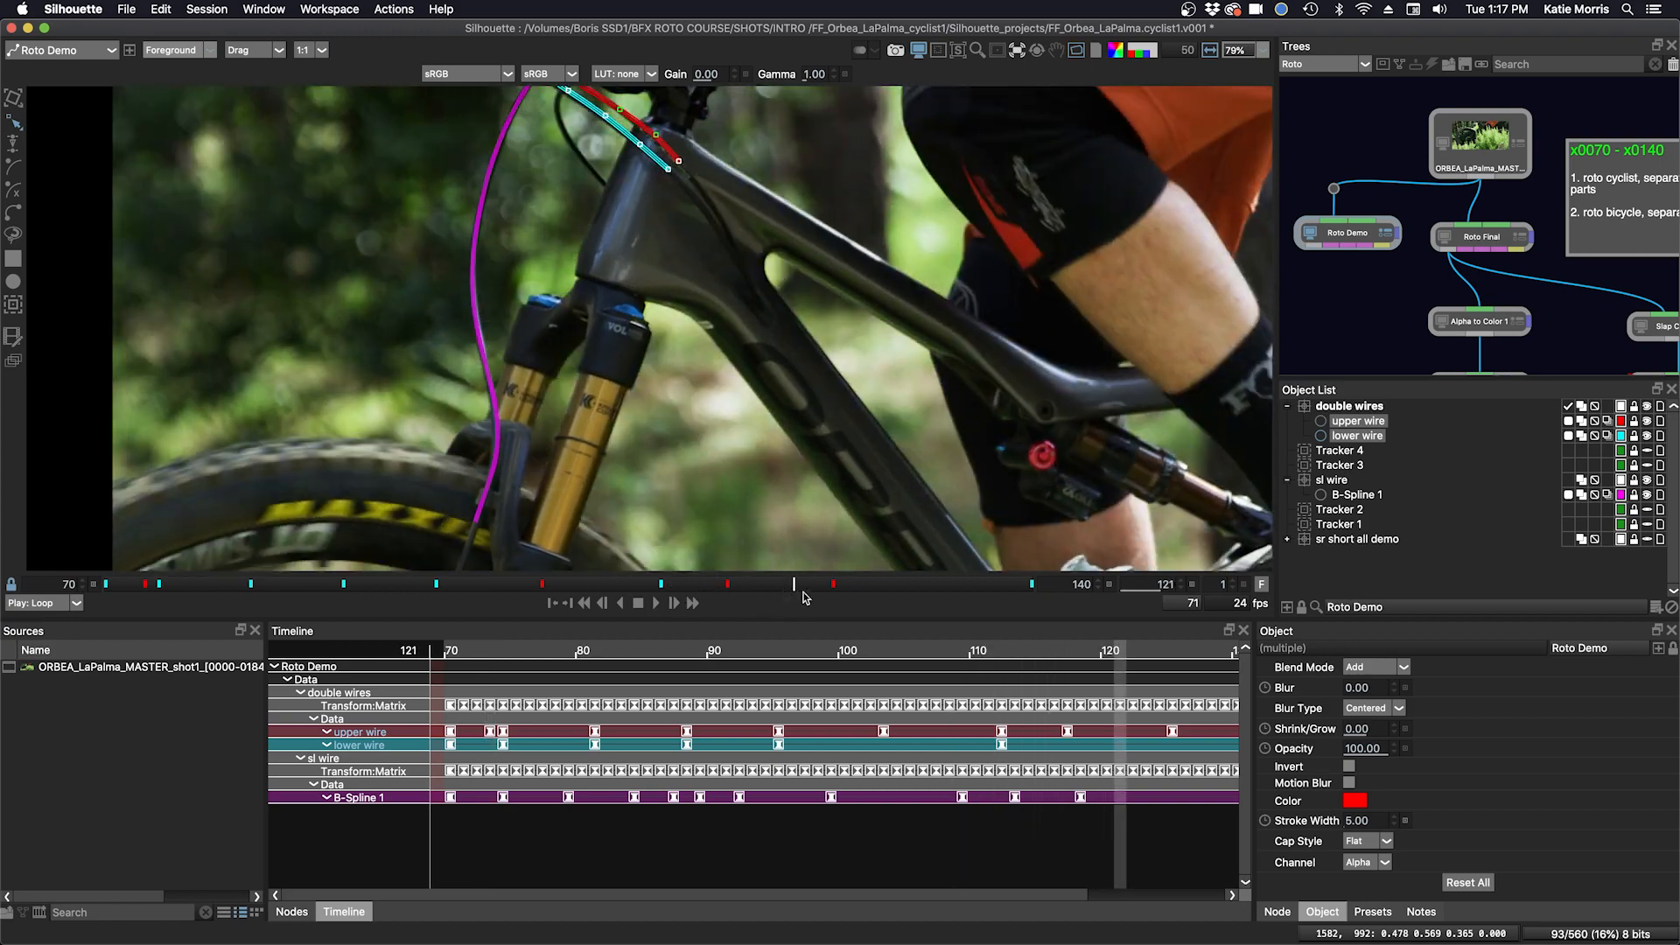
scroll(746, 490, "down", 2)
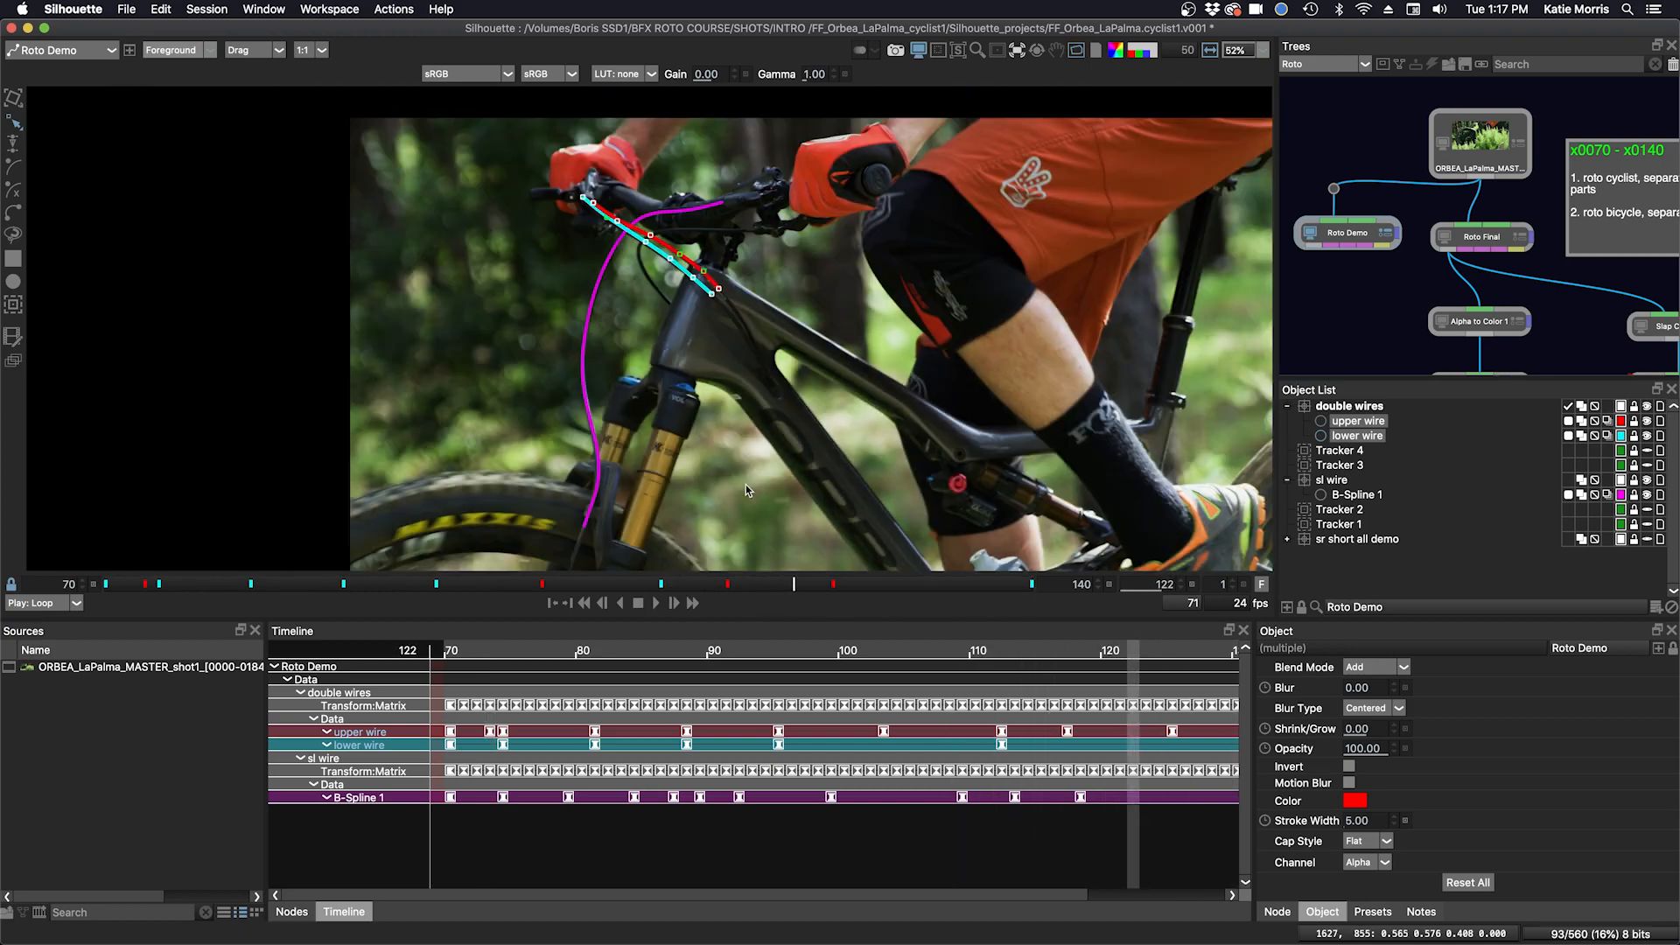
left_click(657, 603)
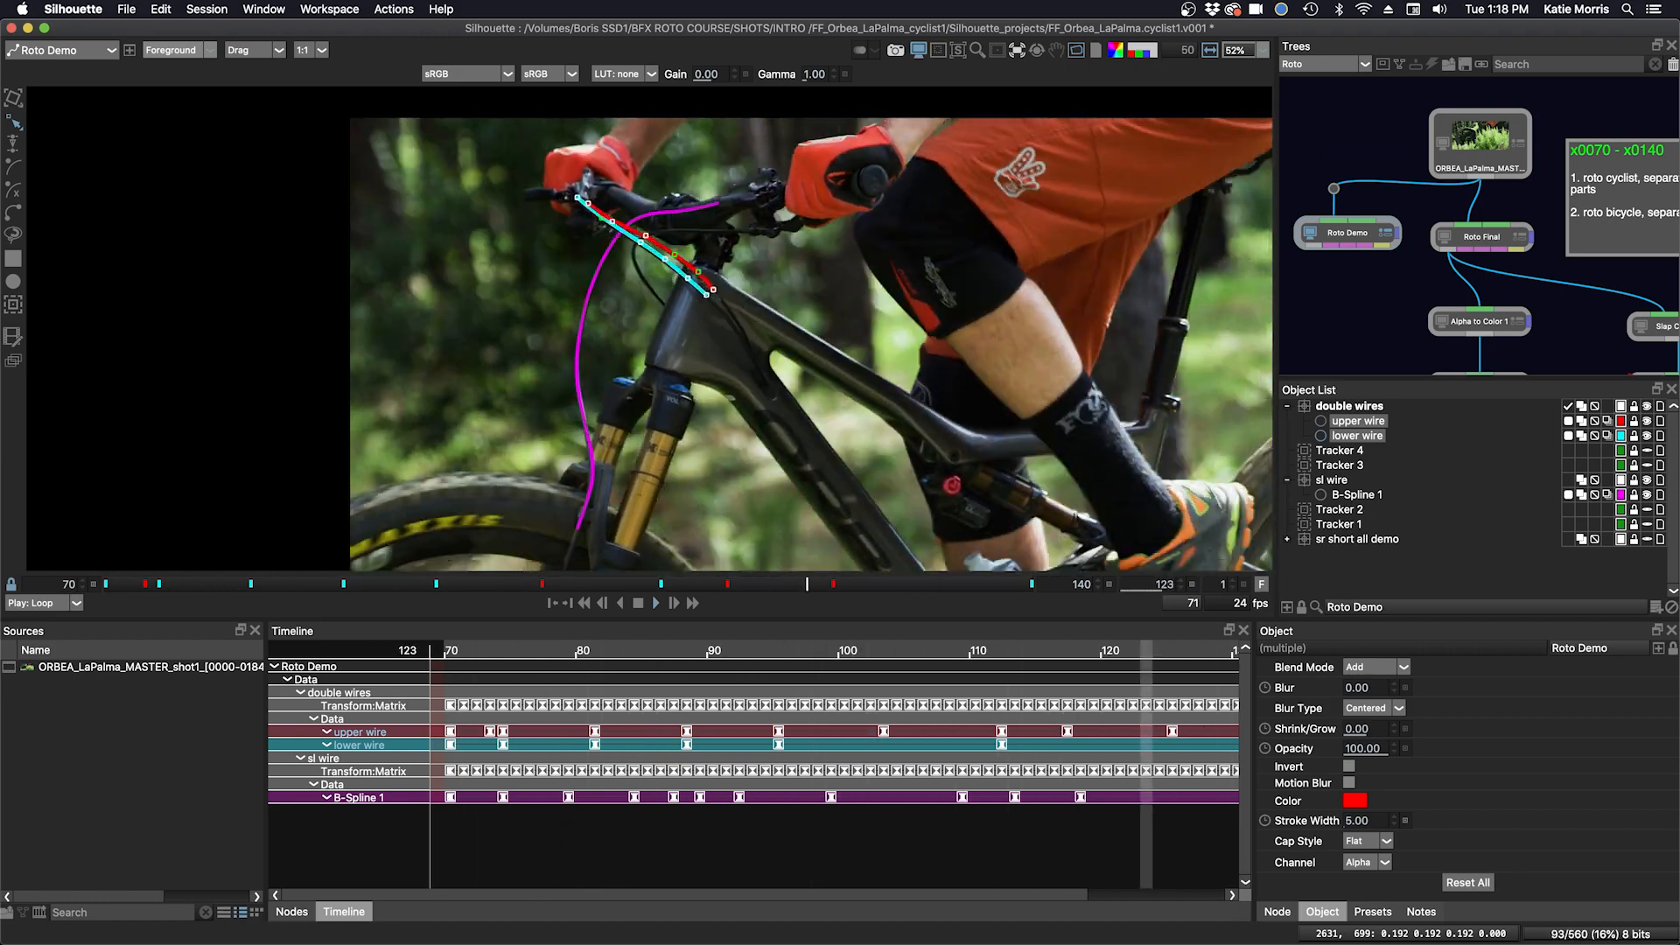
- Switch to the Roto Final node, show its bicycle layer and hide the point trackers layer
left_click(1481, 234)
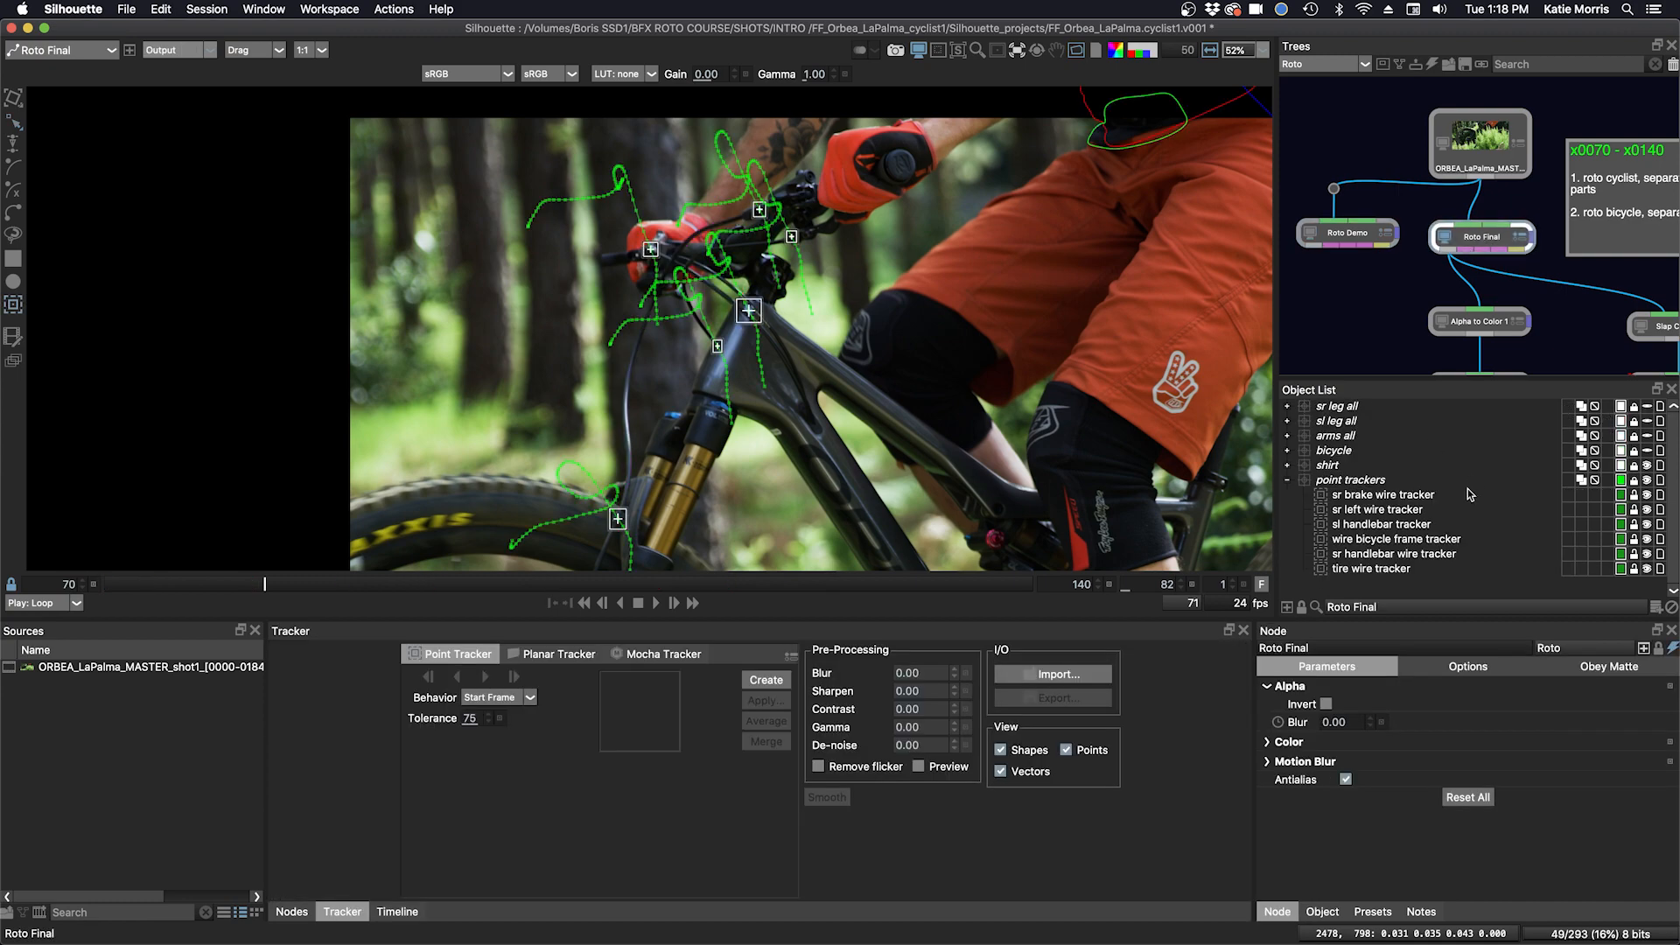
left_click(1646, 449)
left_click(1645, 479)
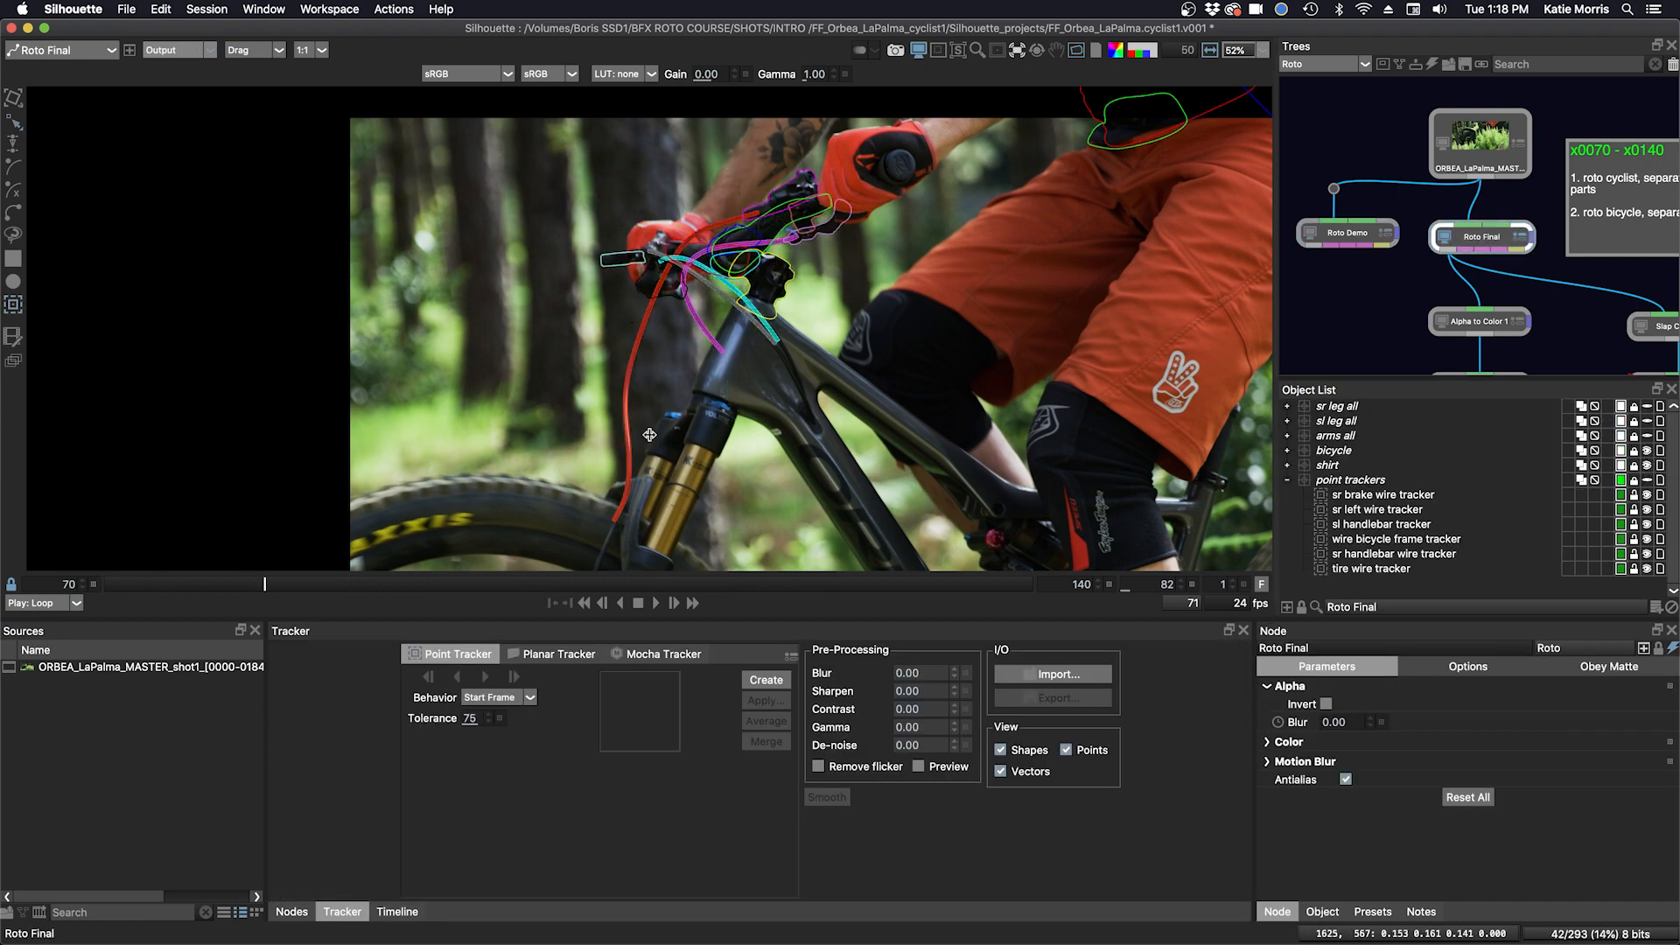
- Scrub through the shot to frame 140 to review the finished bicycle and wire shapes, and enlarge the viewer area
left_click(149, 583)
left_click_drag(146, 579, 1134, 601)
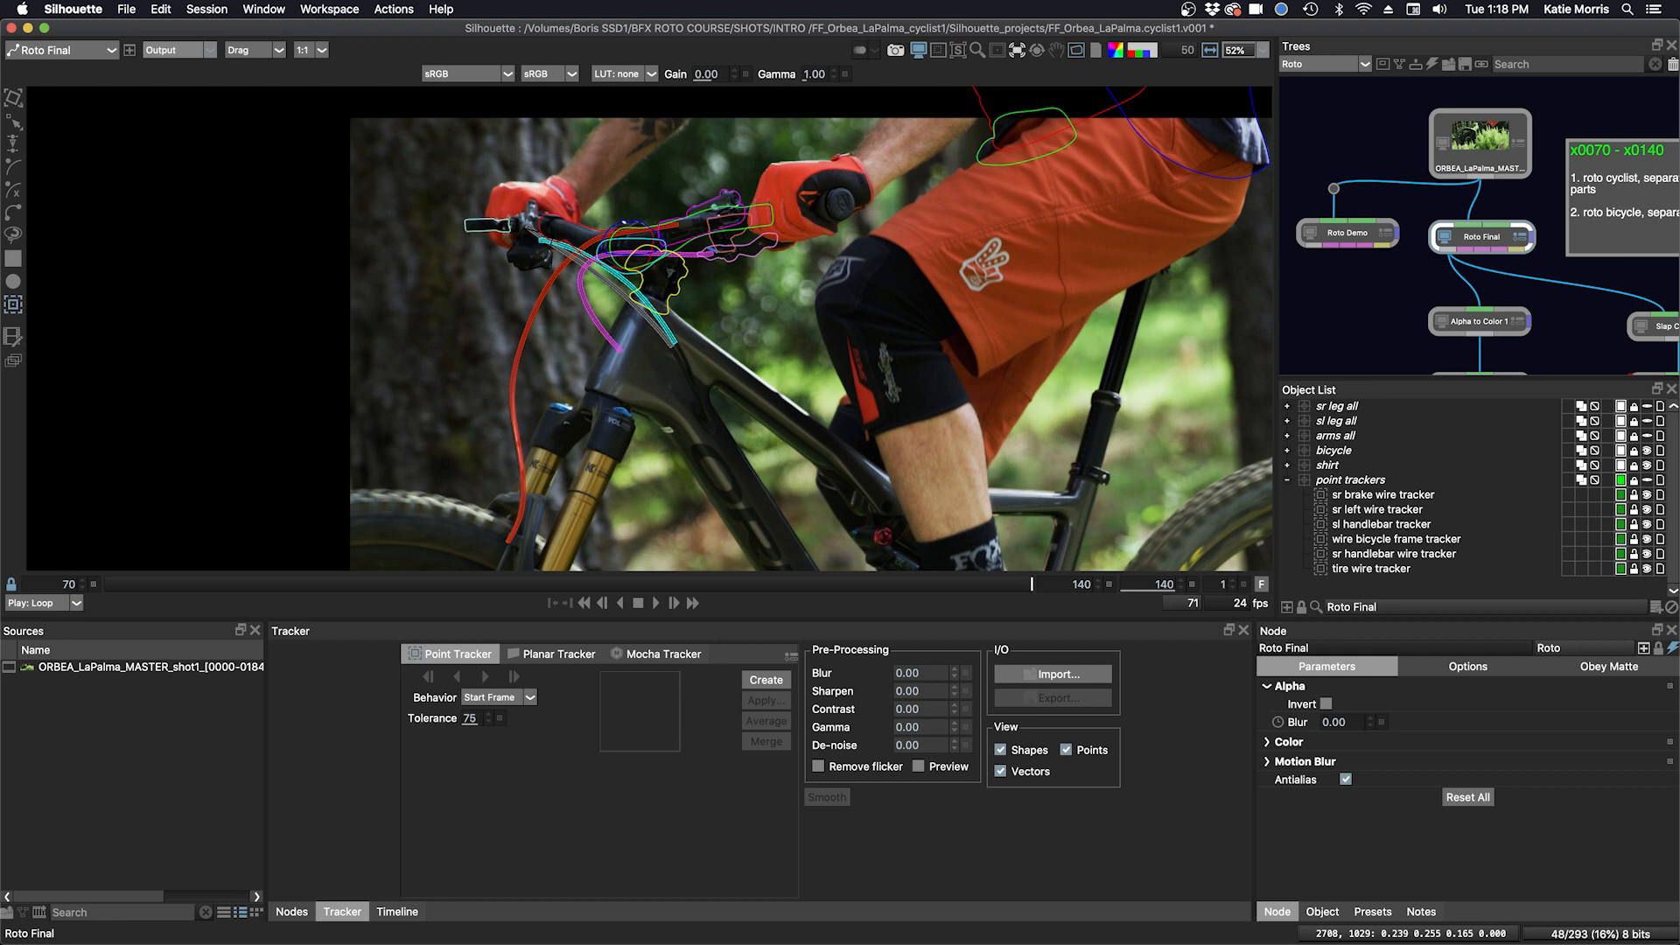
left_click_drag(1151, 621, 1152, 702)
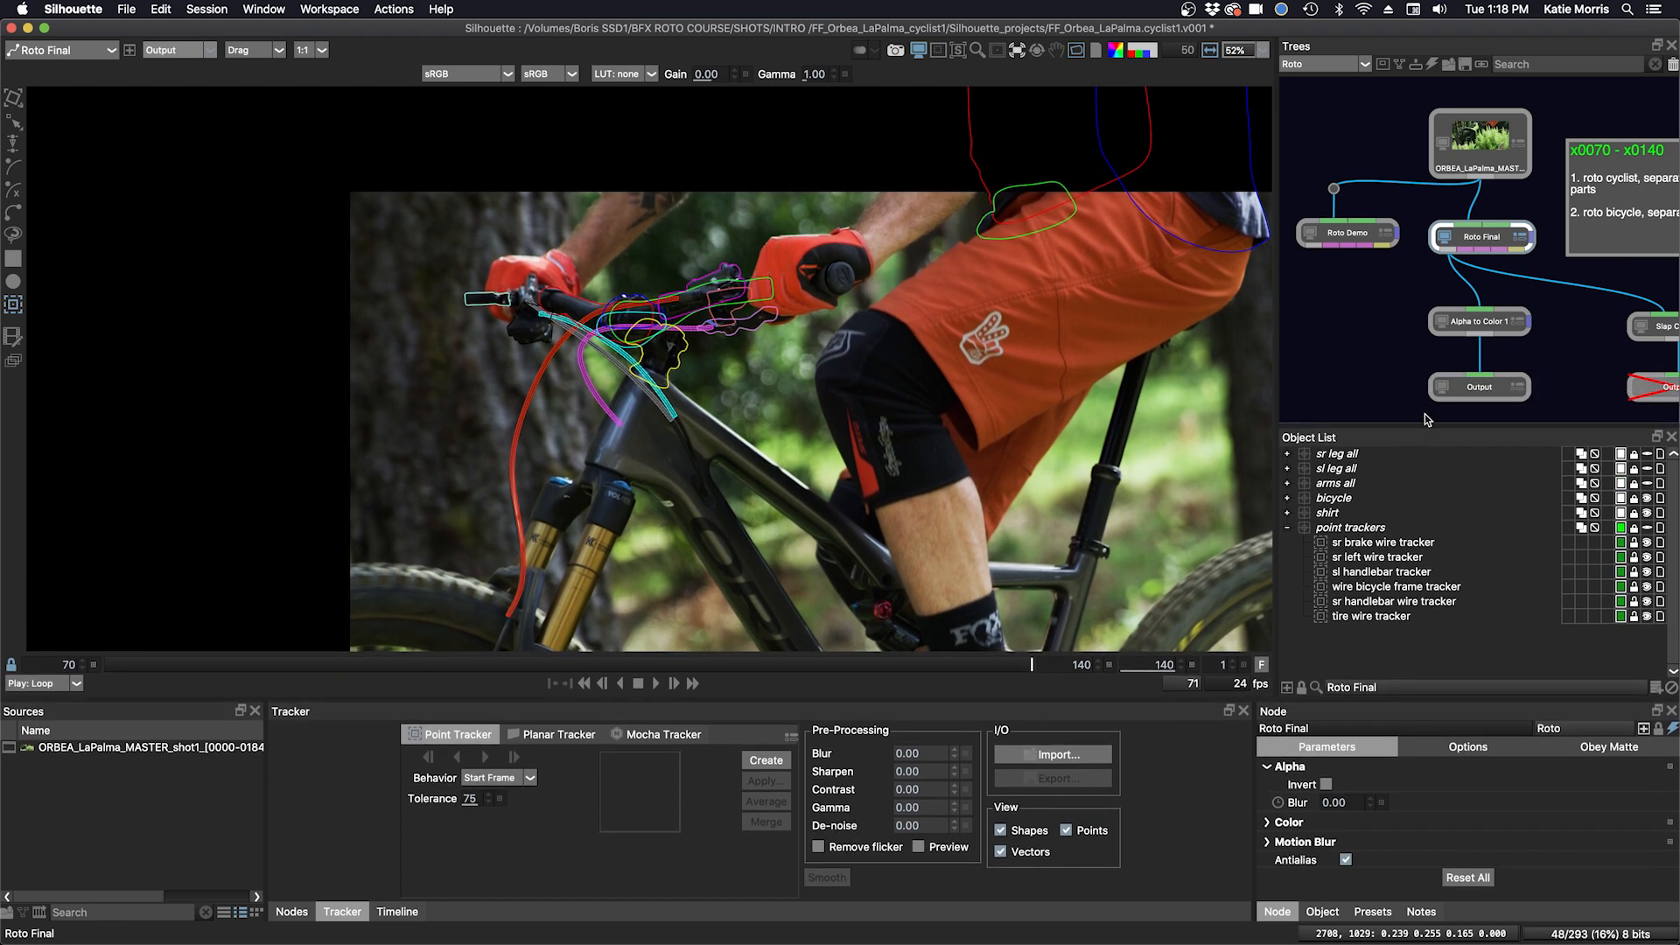